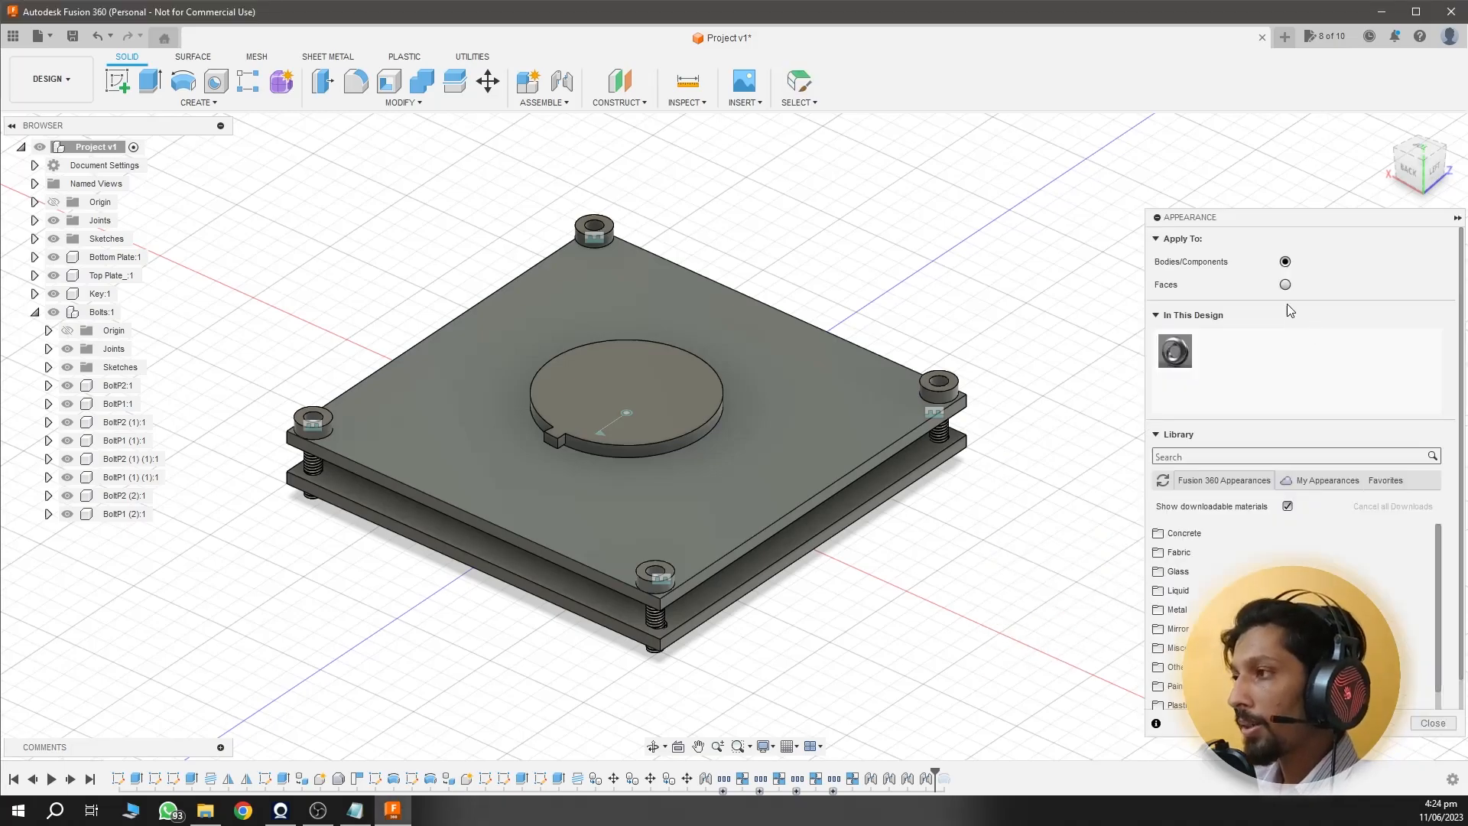
Step: Search the appearance library for steel, download Stainless Steel - Brushed Linear Long and apply it to the top and bottom plates
drag(1281, 139, 1071, 138)
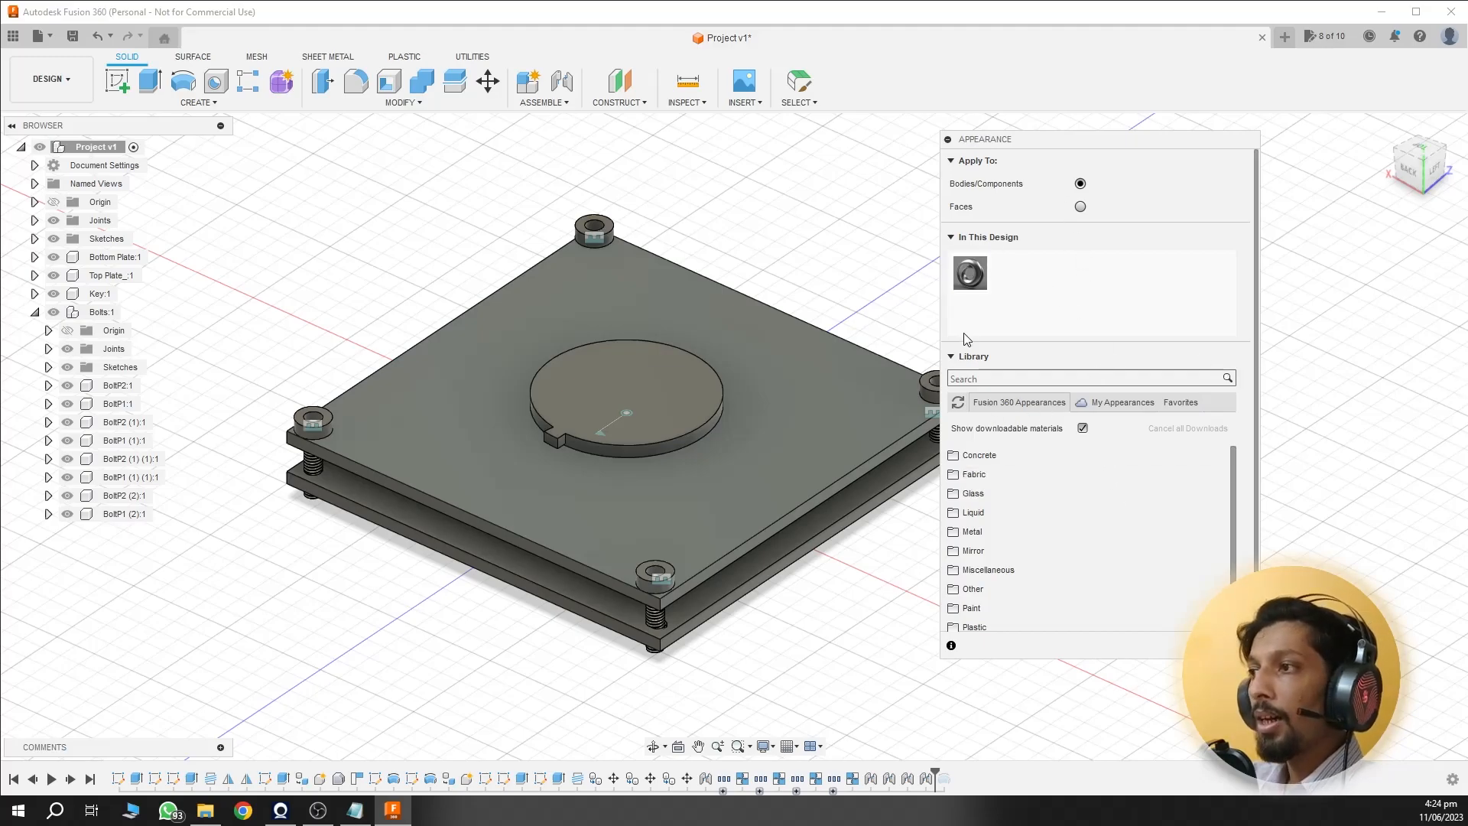
click(971, 378)
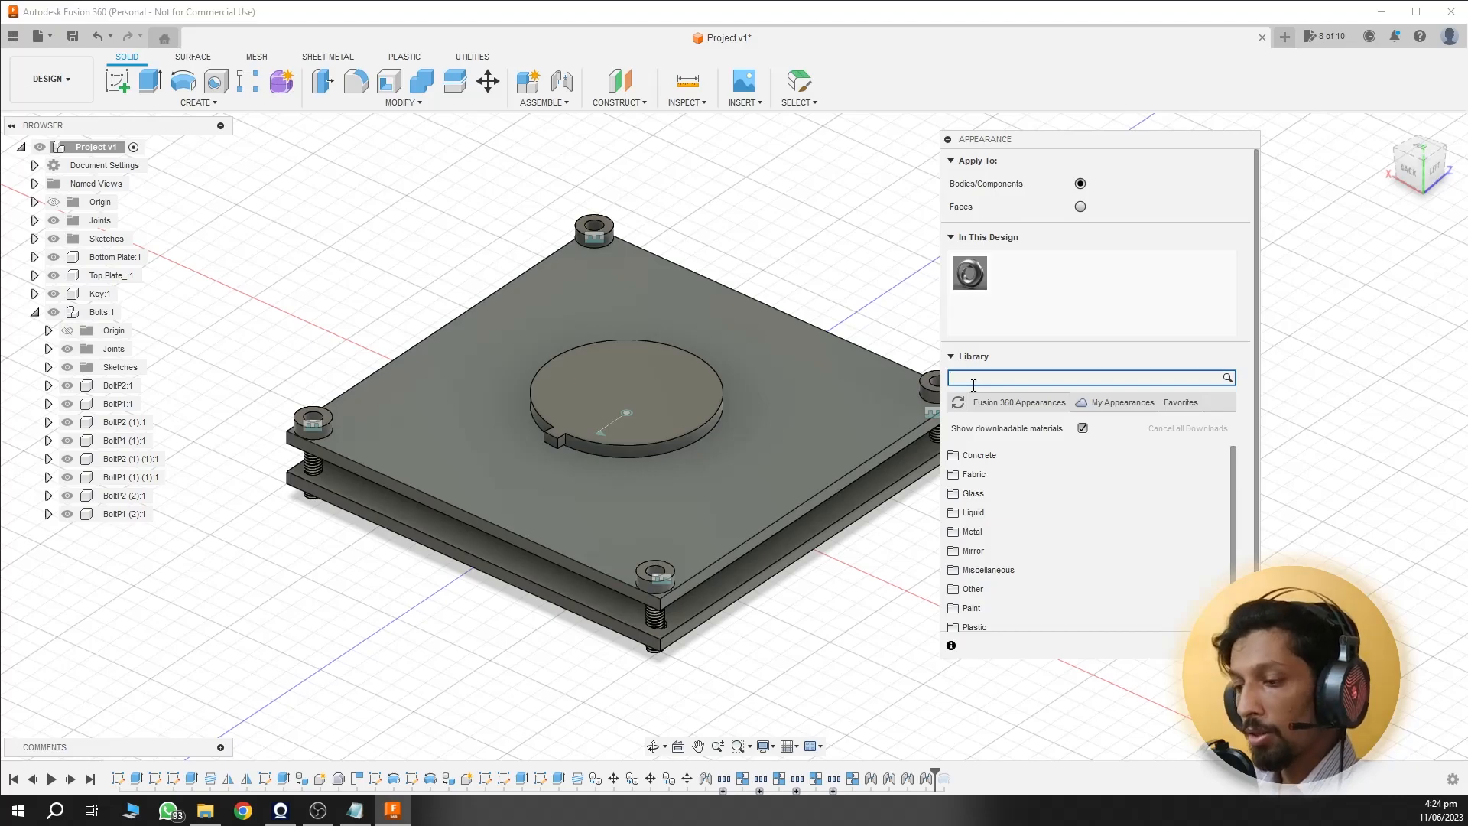
text(steel)
key(Return)
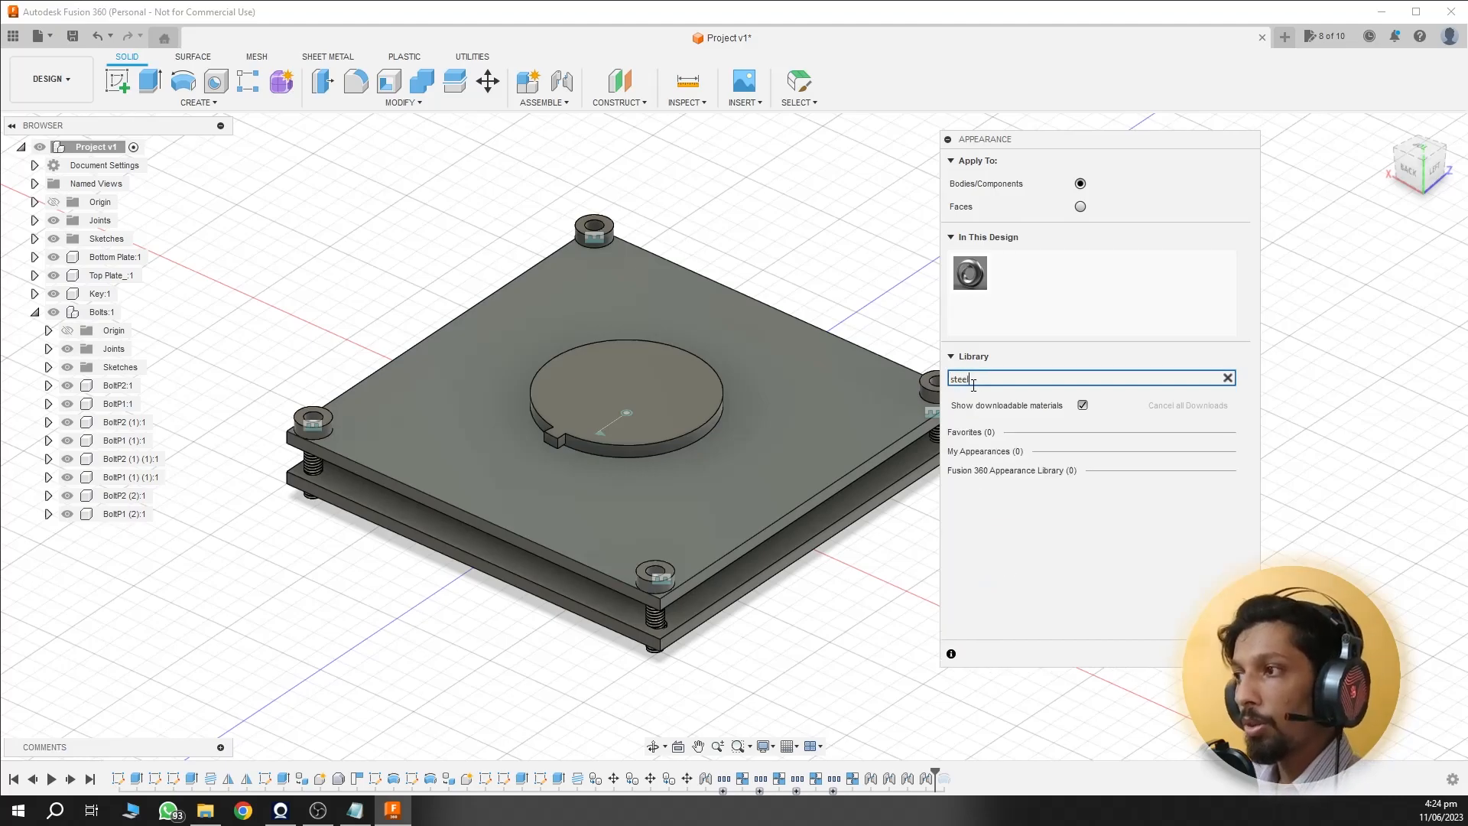
click(1216, 500)
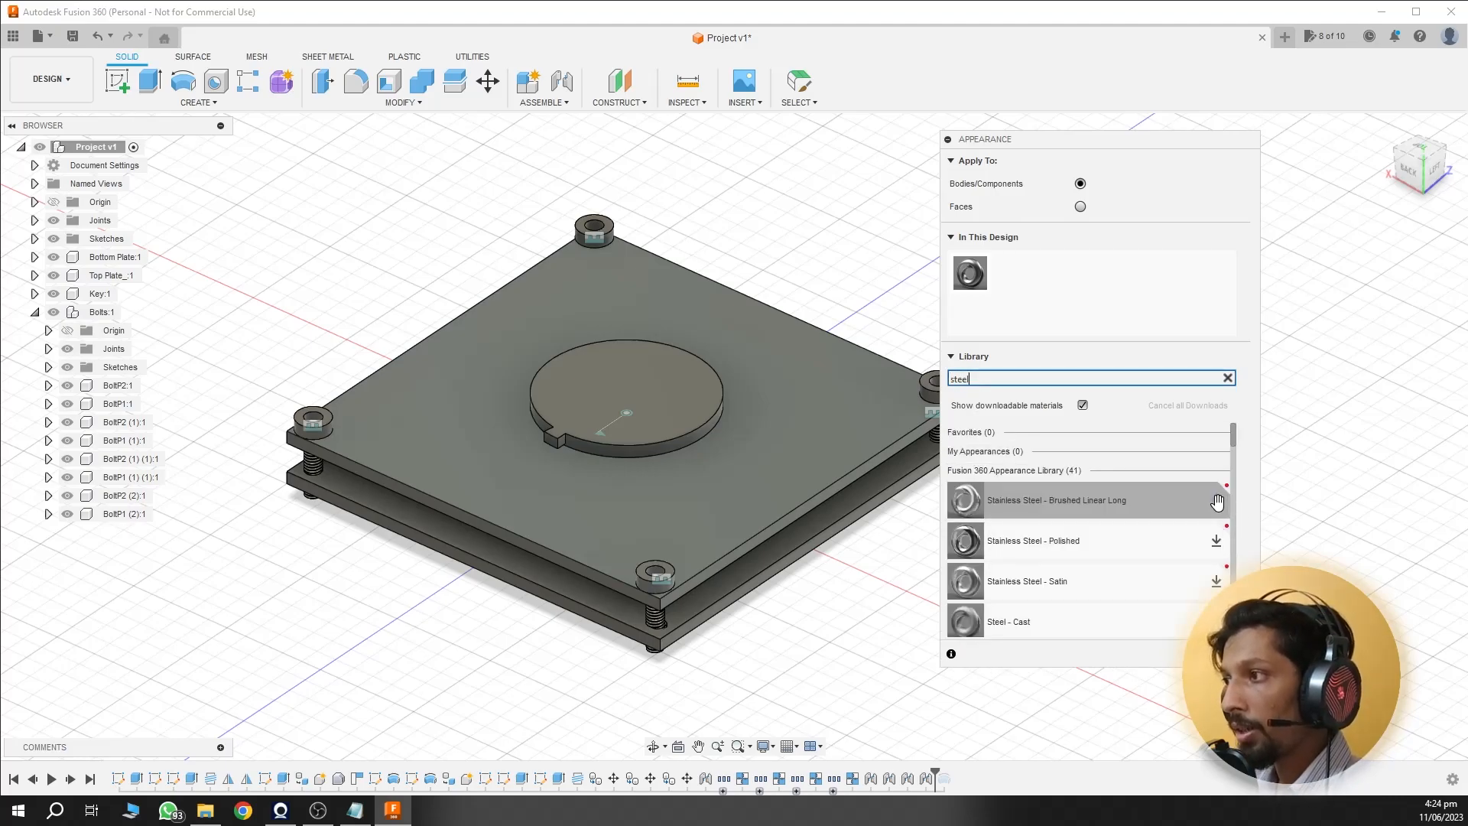
mouse_move(949, 508)
mouse_down()
mouse_move(1029, 504)
mouse_move(203, 325)
mouse_move(93, 286)
mouse_move(107, 277)
mouse_up()
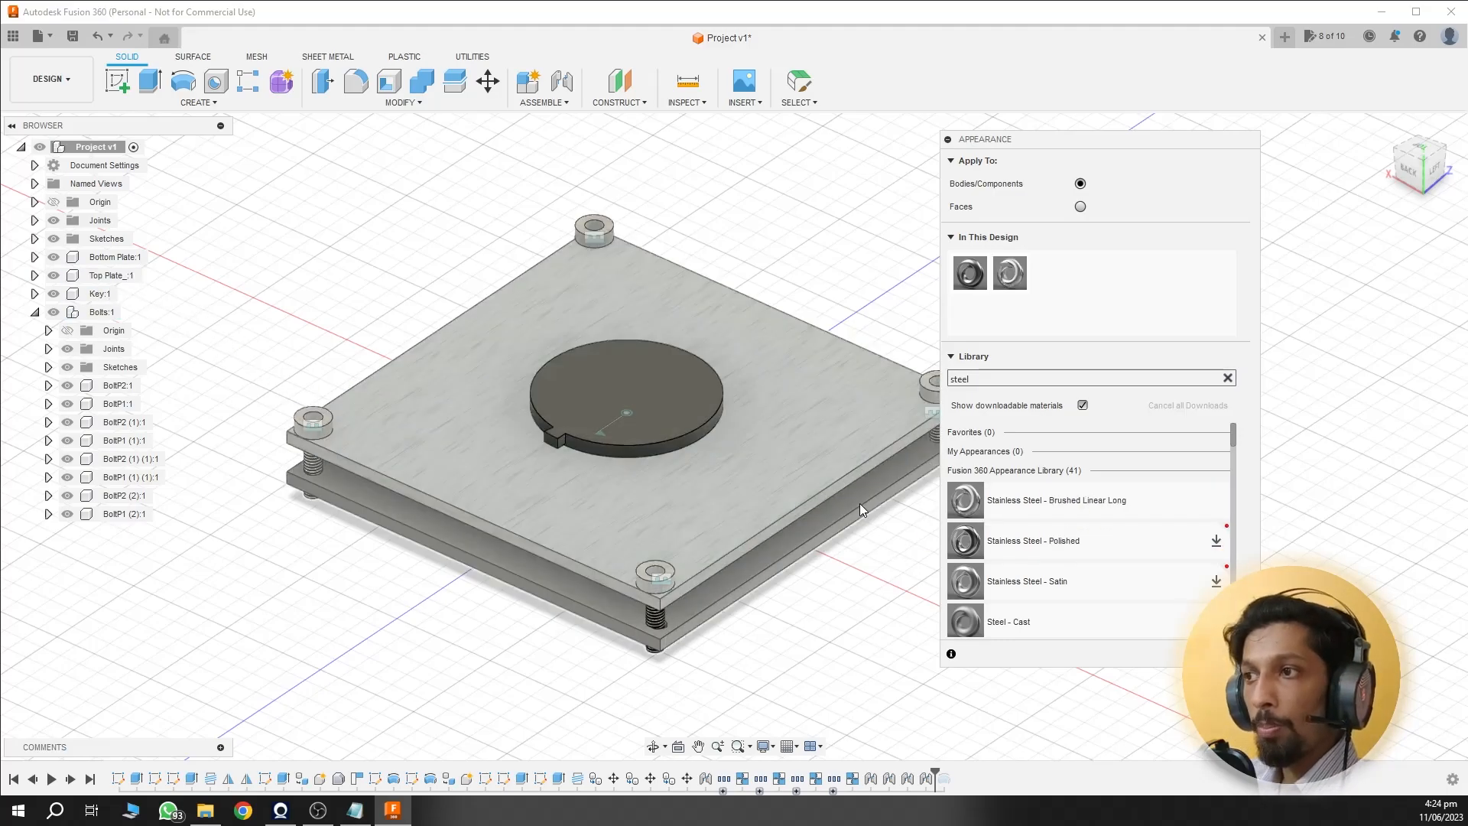
mouse_move(965, 501)
mouse_down()
mouse_move(237, 351)
mouse_move(107, 281)
mouse_up()
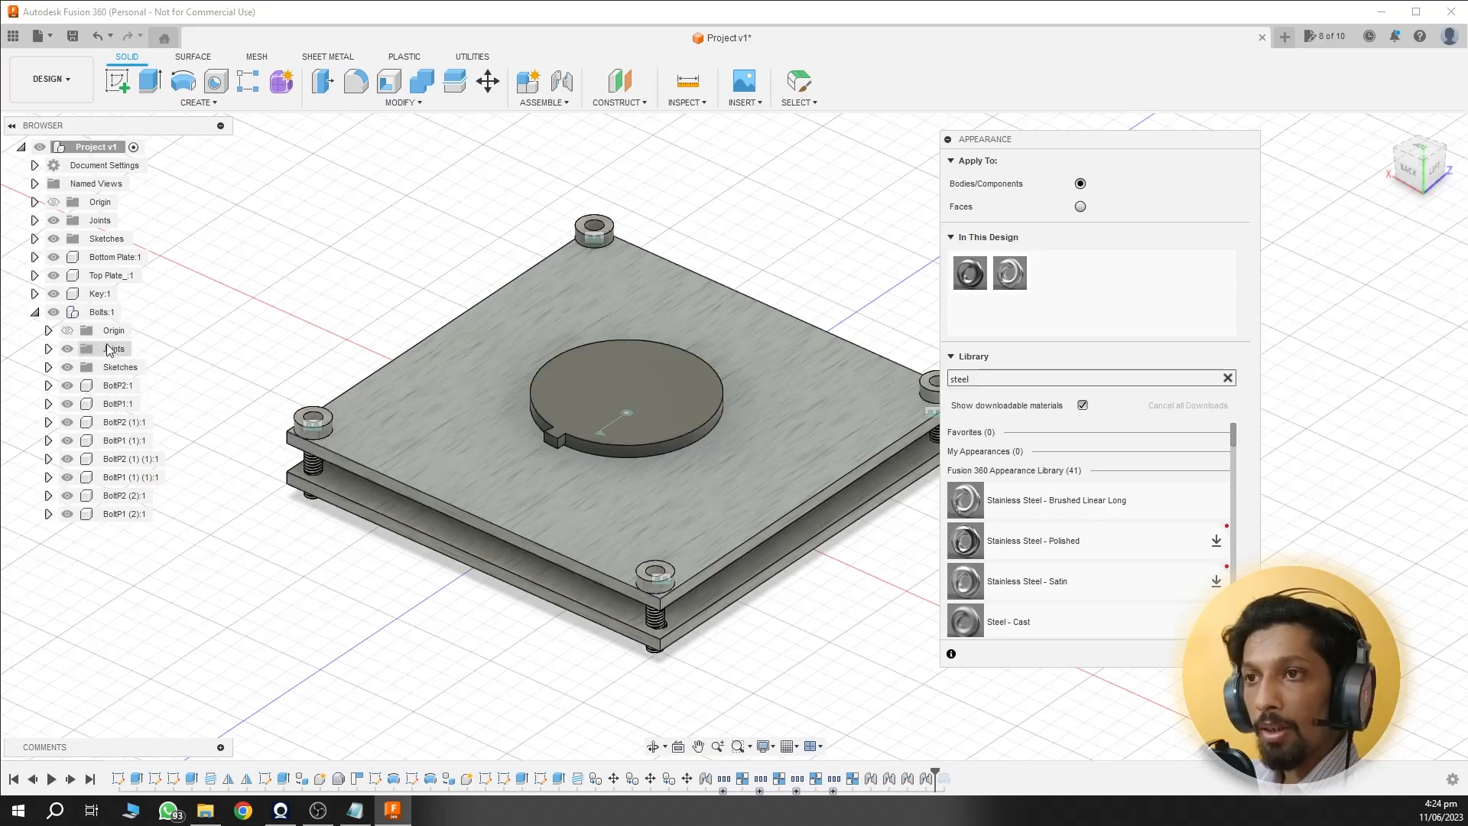
Step: Download Iron - Cast and Iron - Polished, applying Iron - Polished to the Bolts component and Iron - Cast to the round key
click(1005, 379)
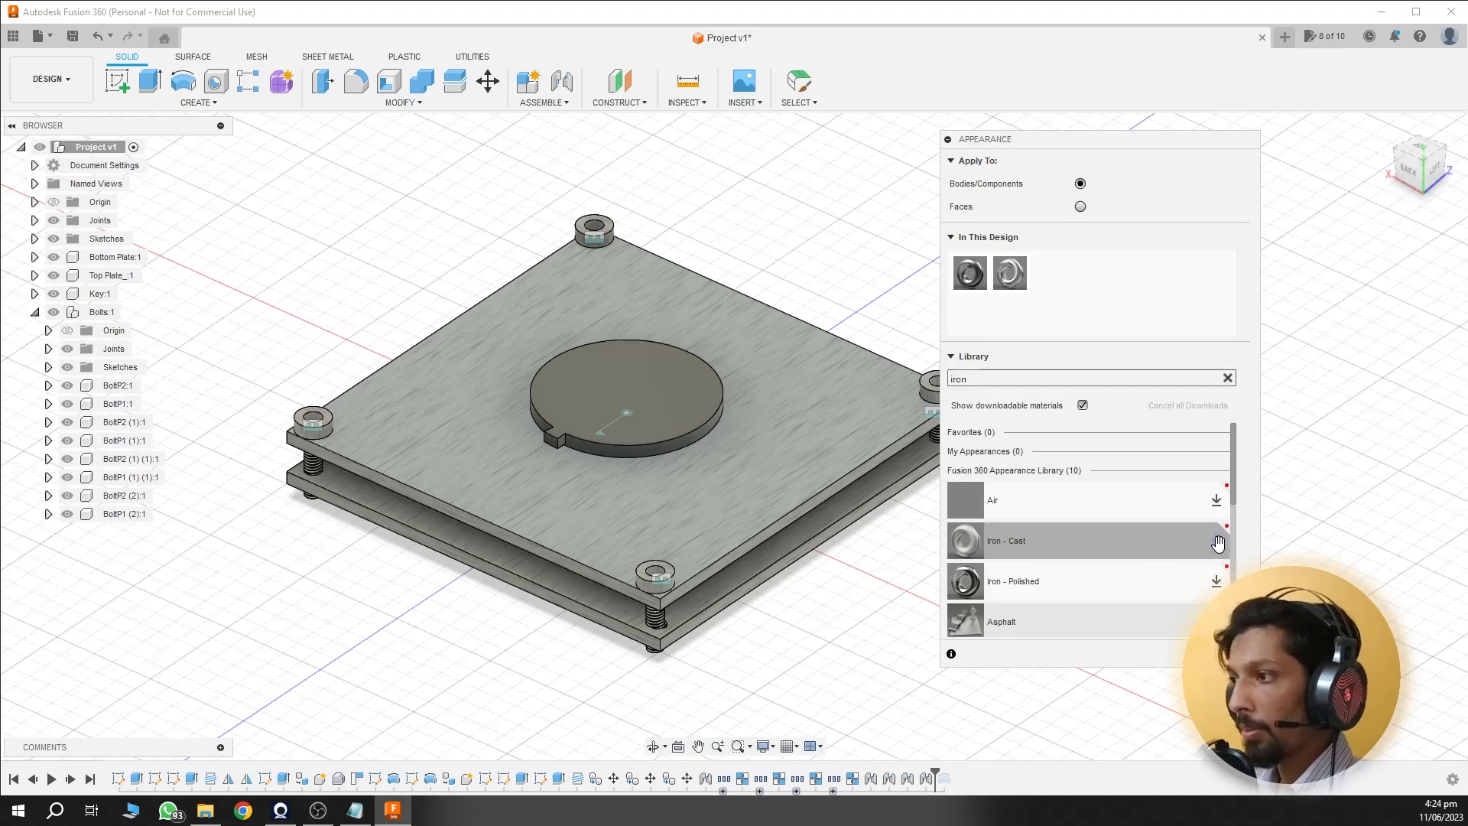
click(1217, 541)
click(1216, 583)
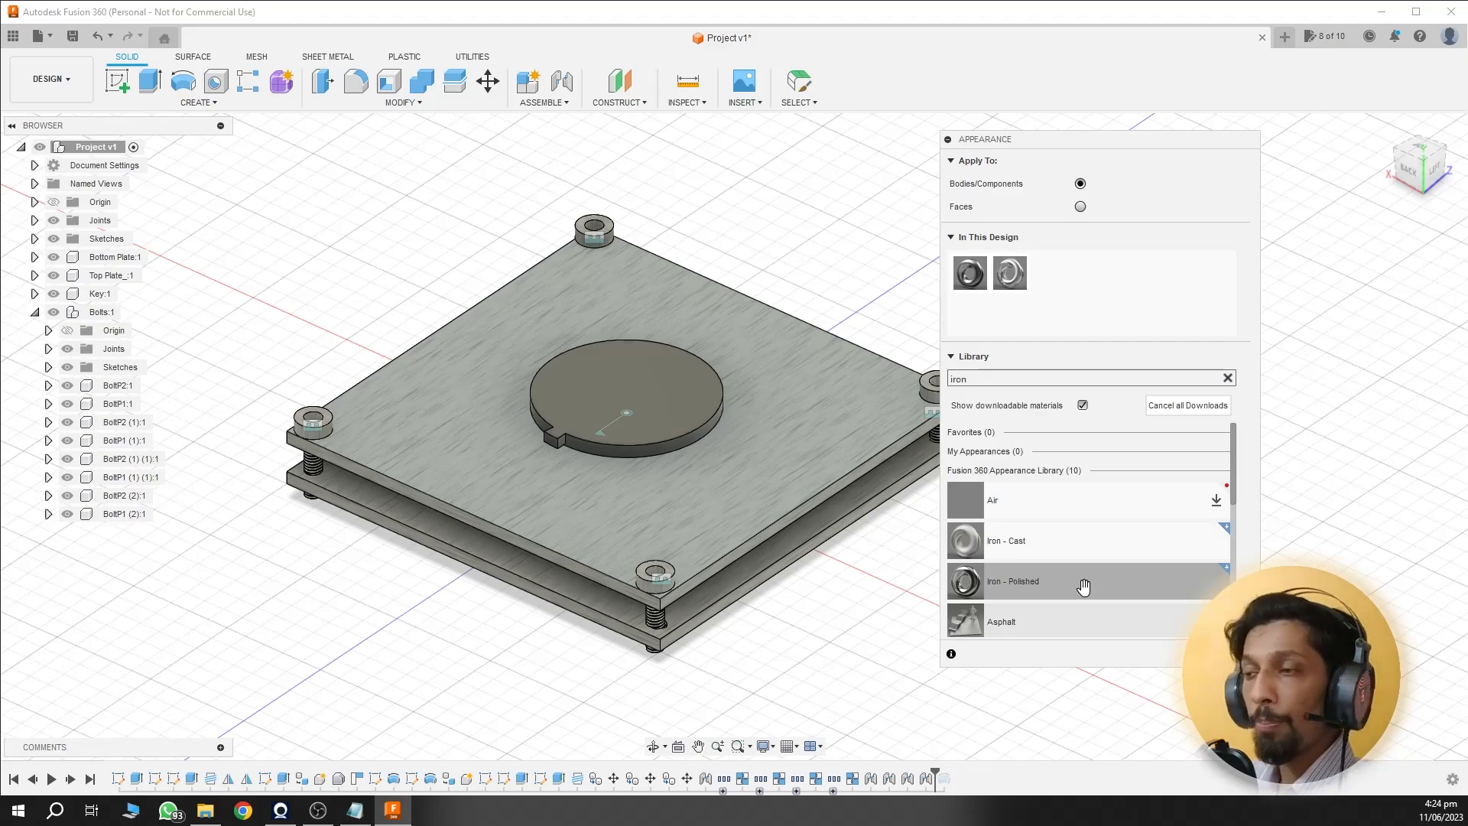
drag(1084, 587, 90, 315)
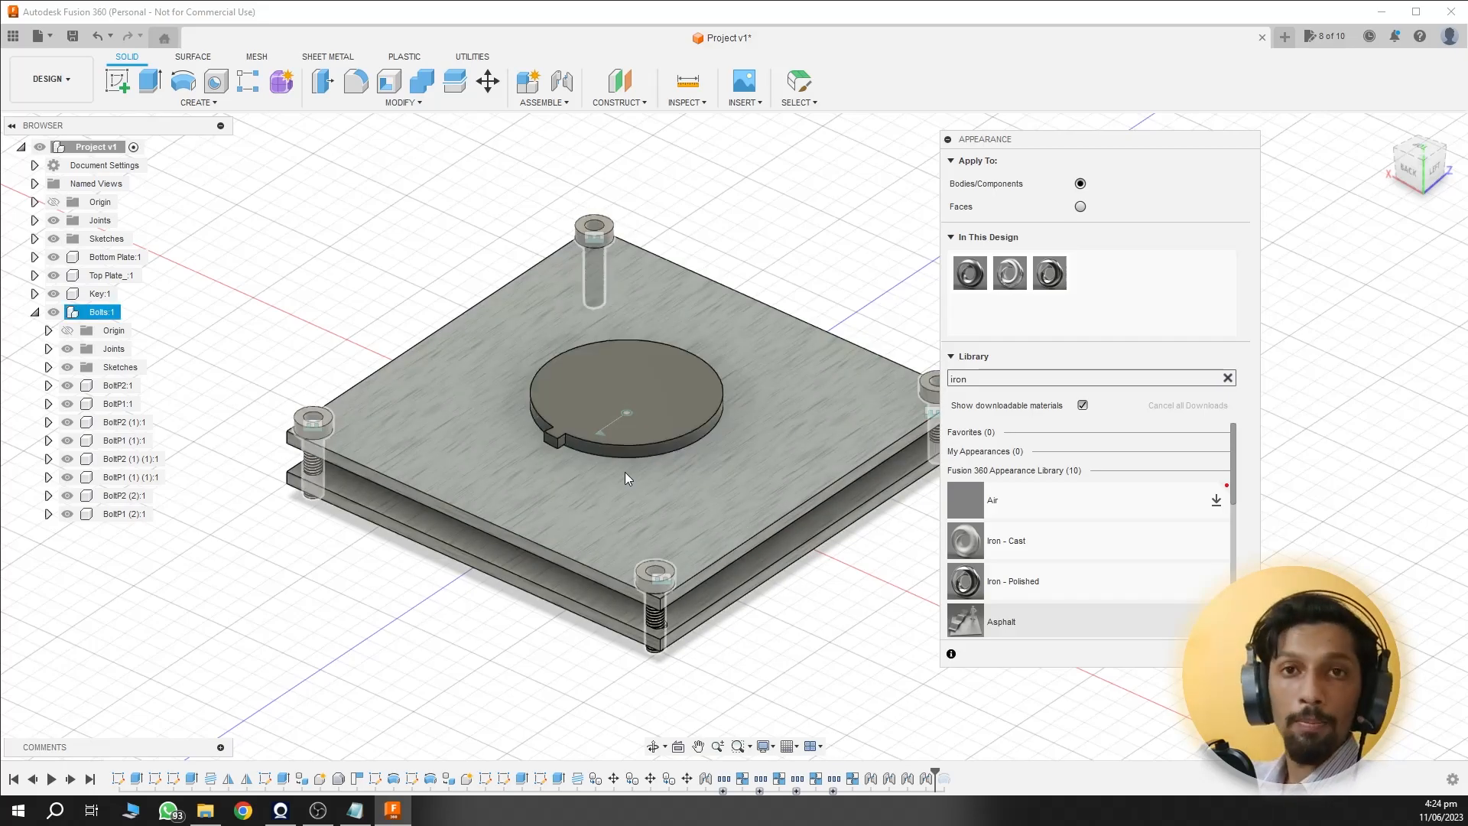
drag(1036, 541, 567, 402)
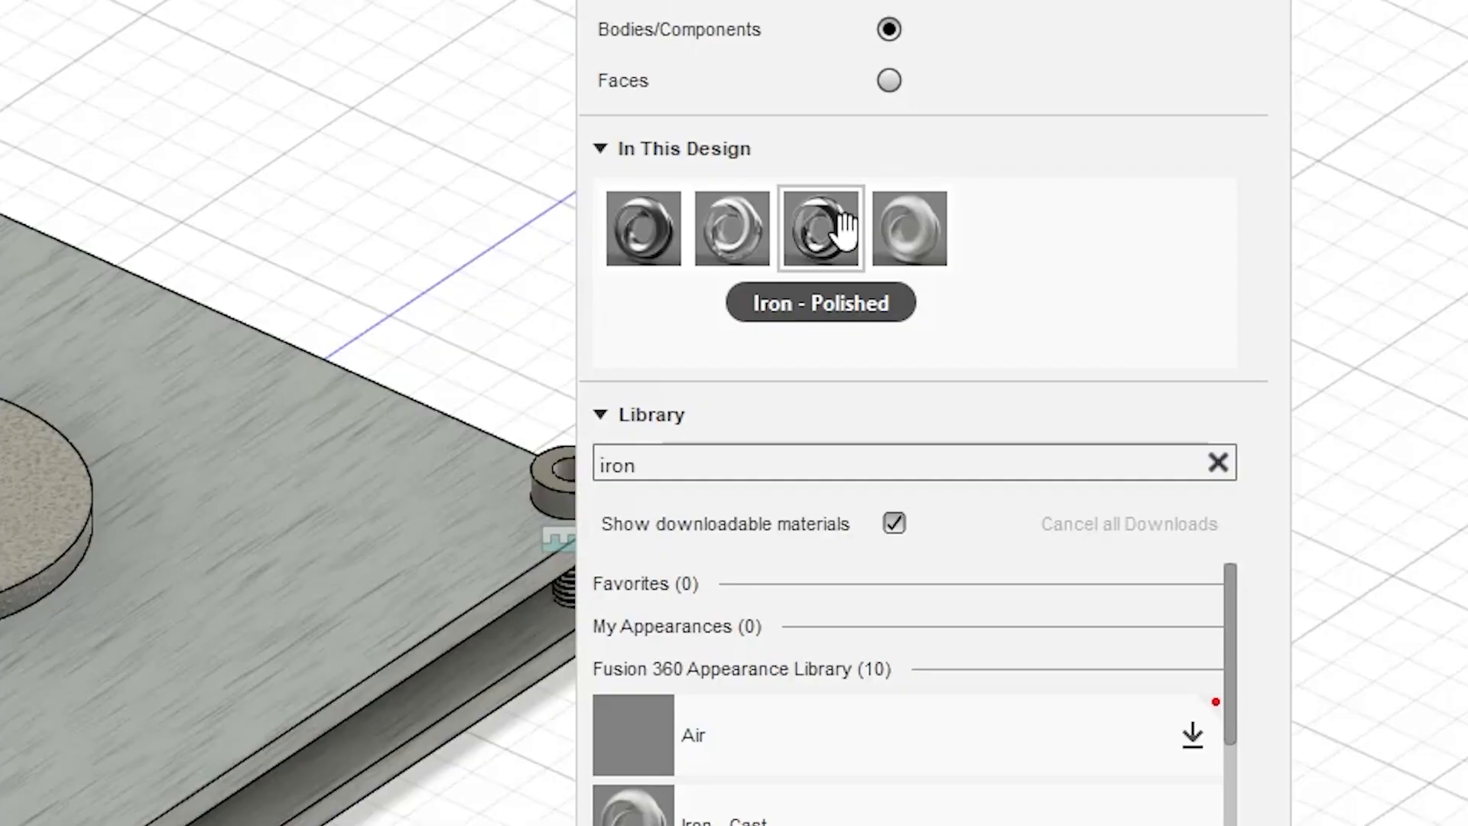
Step: Edit the Iron - Cast appearance in this design, changing its colour to blue with RGB 9, 12, 179
right_click(914, 232)
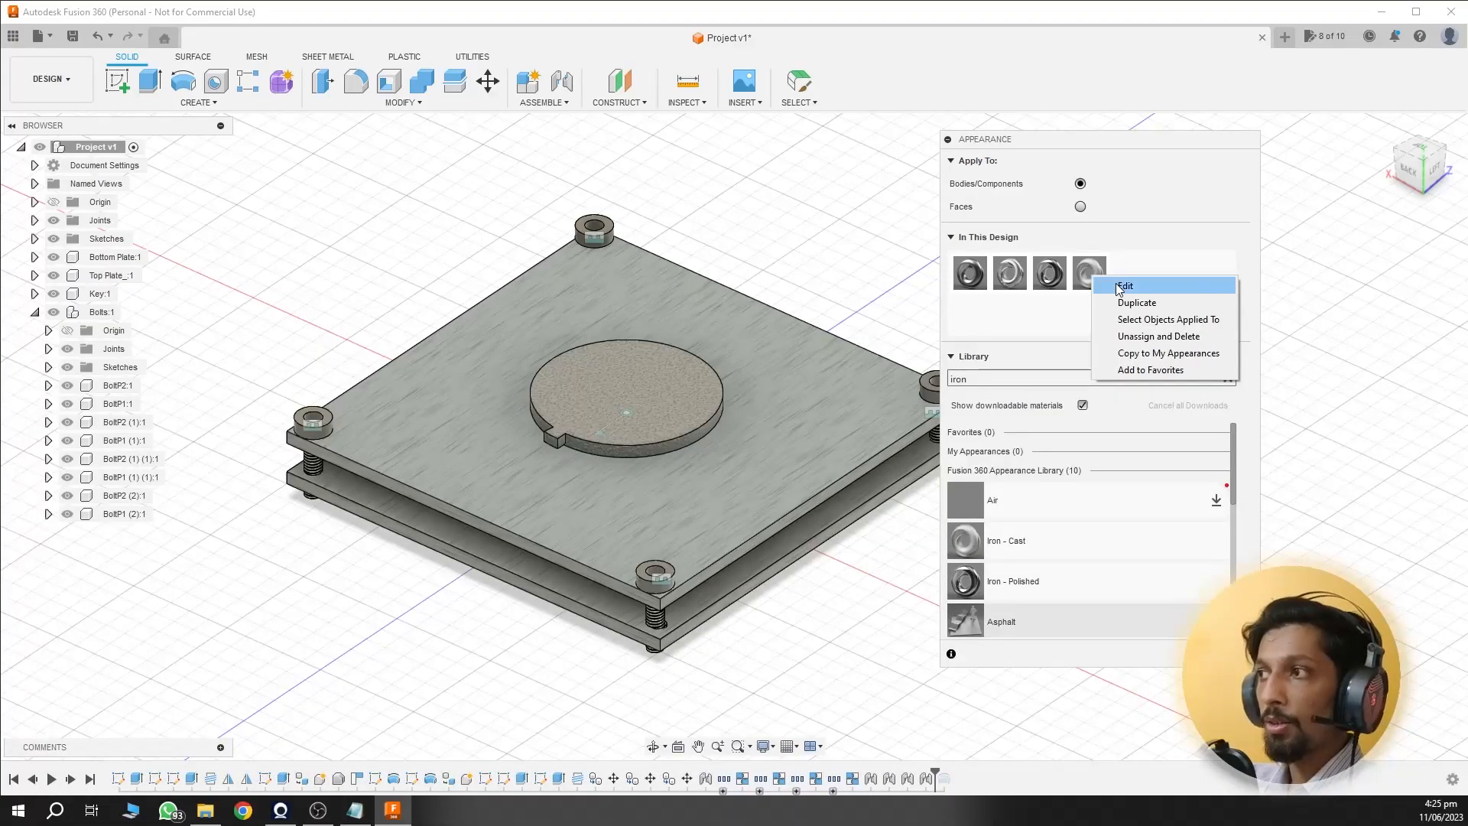
click(1010, 251)
drag(897, 234, 771, 243)
drag(911, 204, 823, 205)
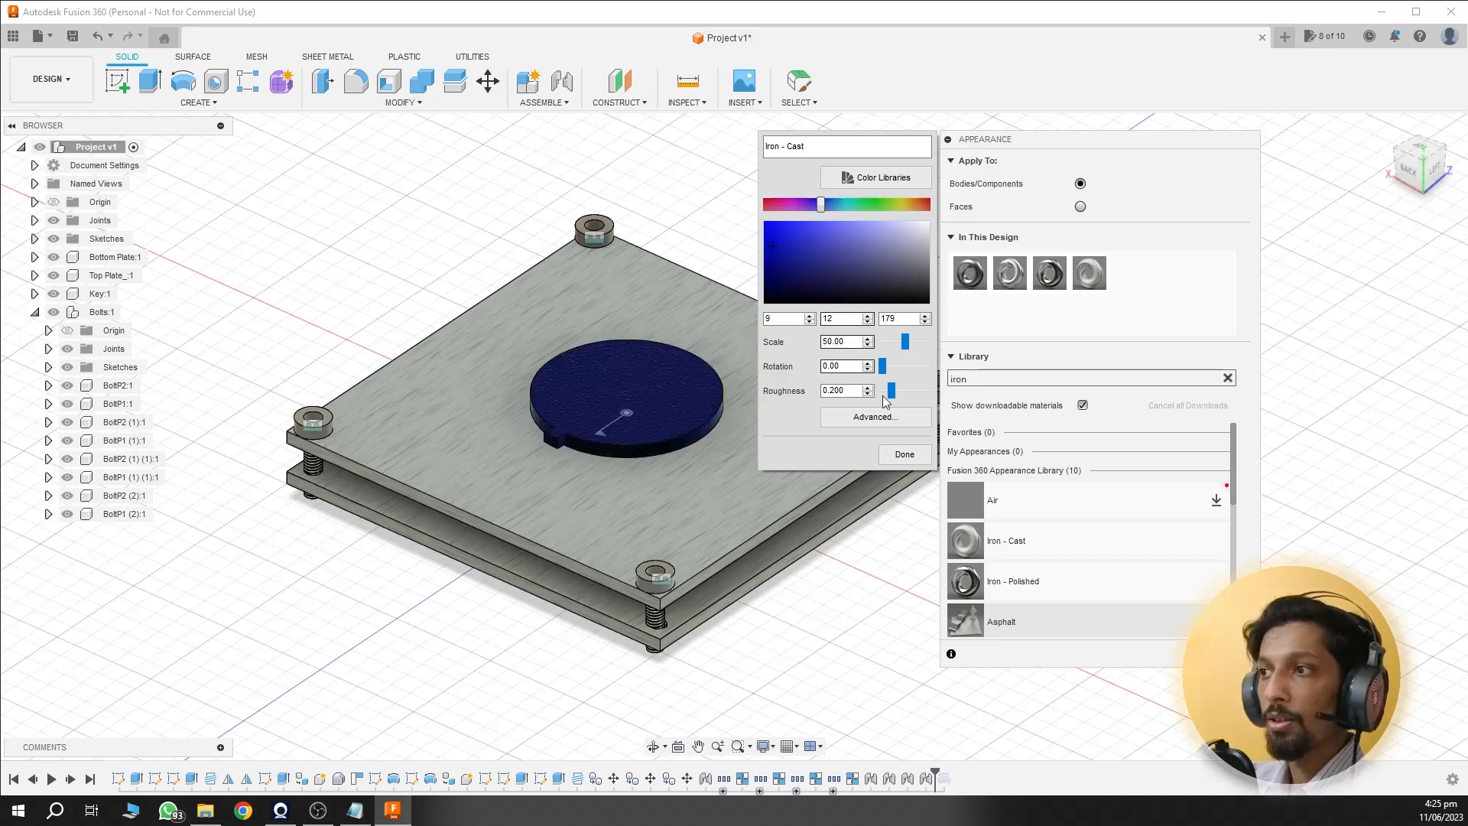
click(905, 454)
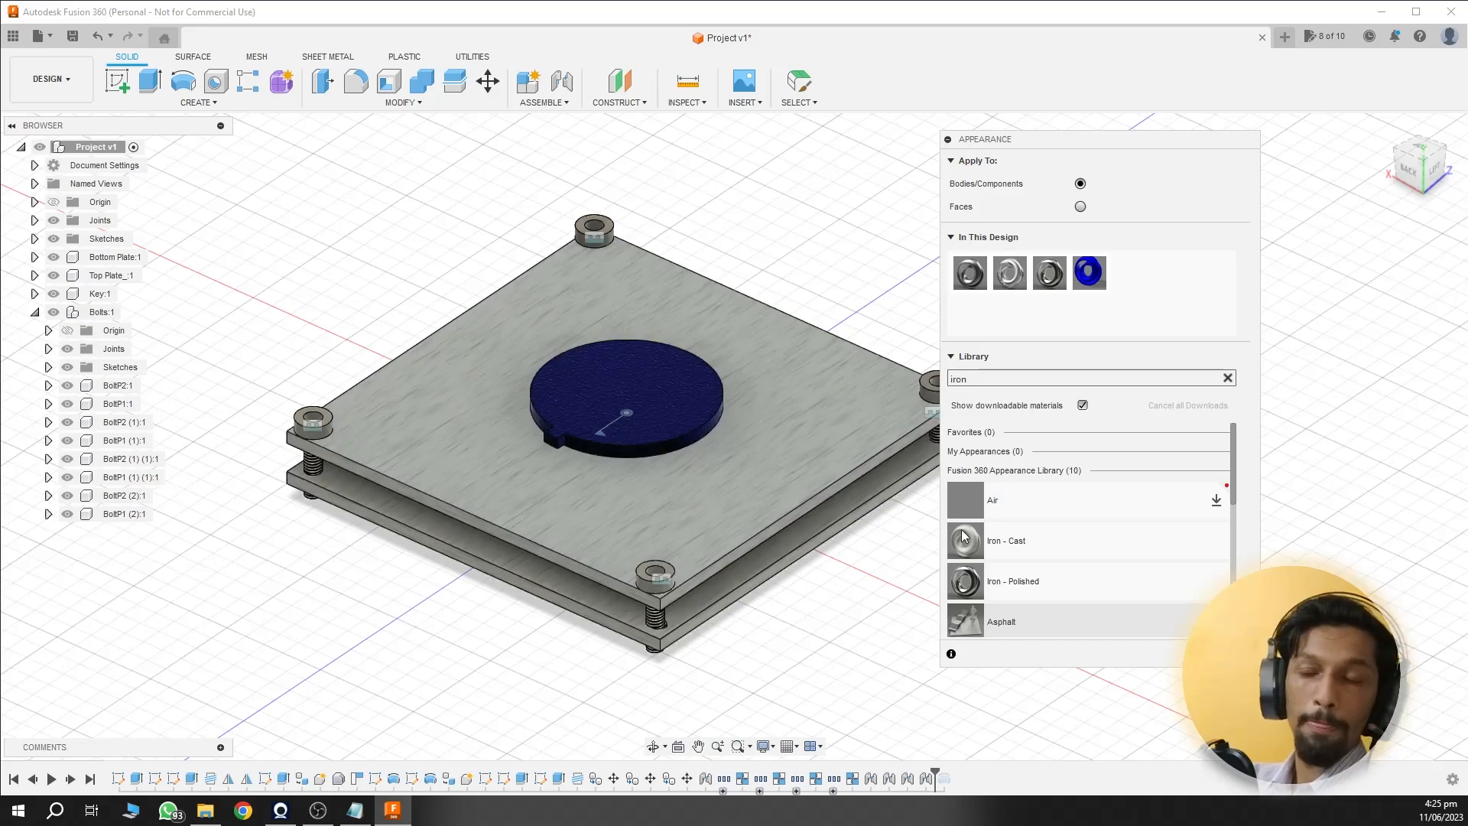
Step: Edit the Stainless Steel - Brushed Linear Long appearance, changing its colour to dark grey with RGB 75, 75, 75
right_click(1010, 273)
click(1041, 285)
mouse_move(861, 297)
mouse_down()
mouse_move(919, 259)
mouse_move(945, 282)
mouse_up()
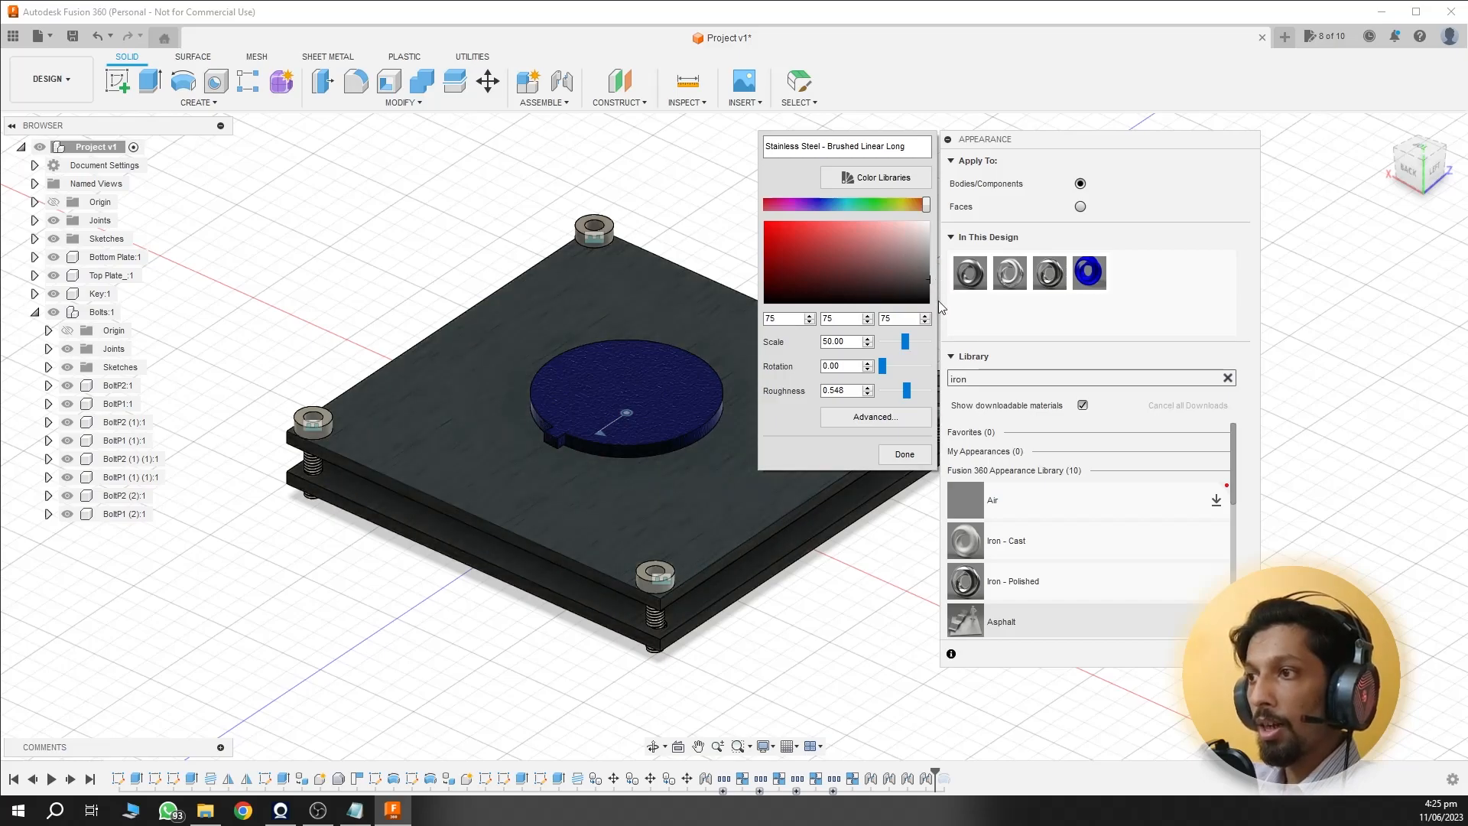
click(905, 454)
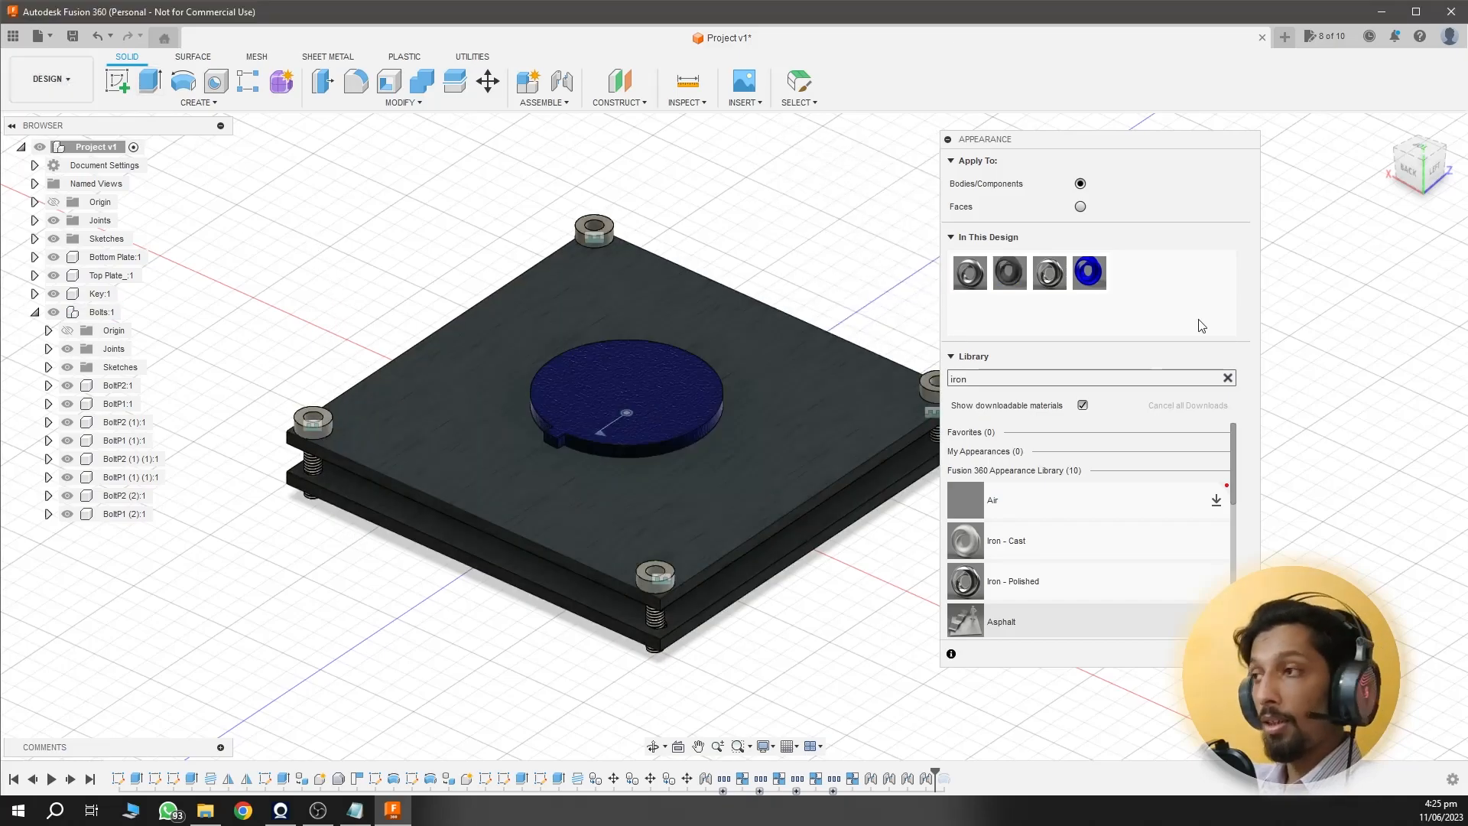
drag(1133, 141, 1187, 131)
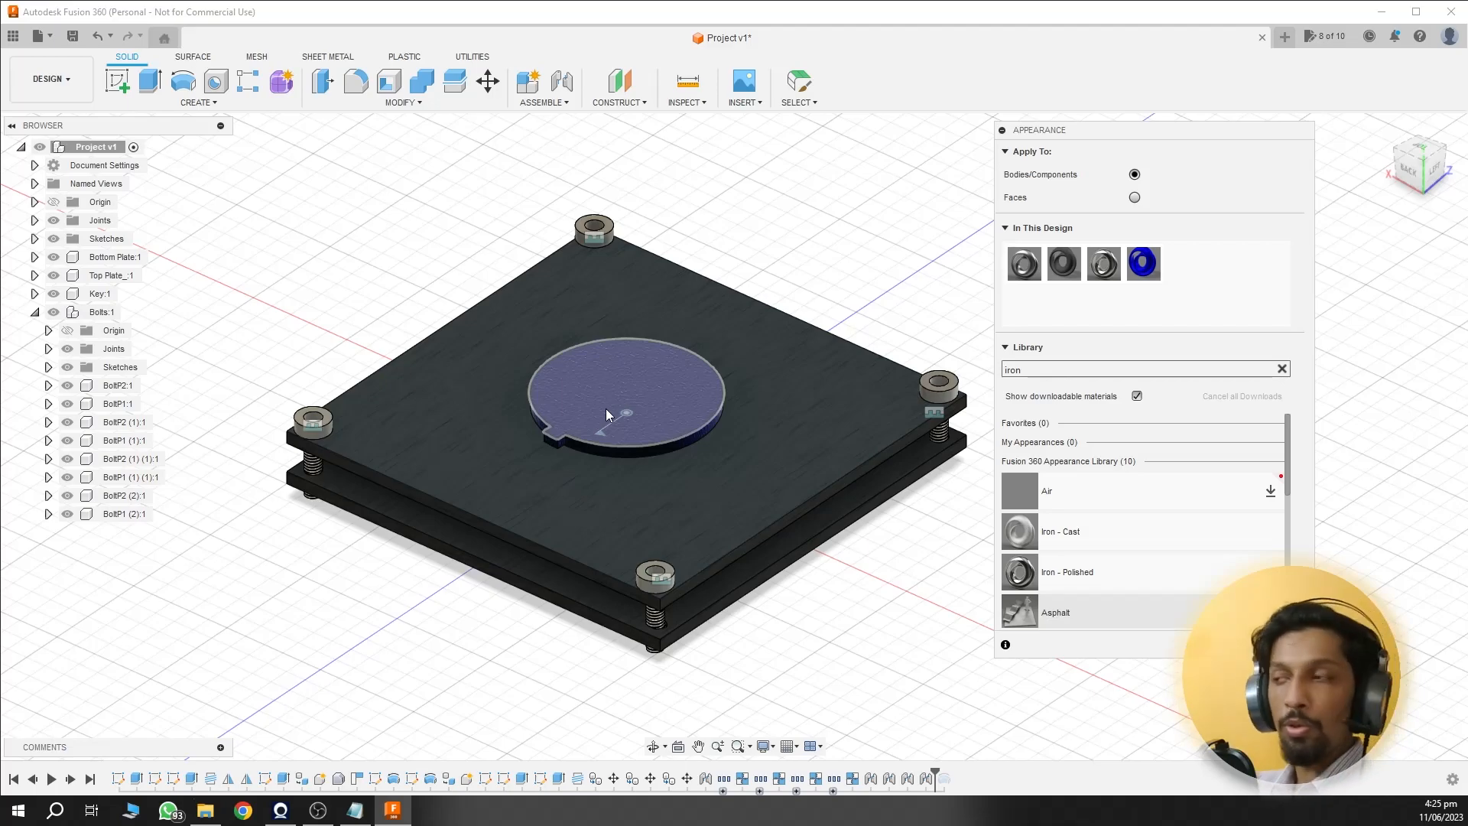
drag(1226, 140, 1274, 139)
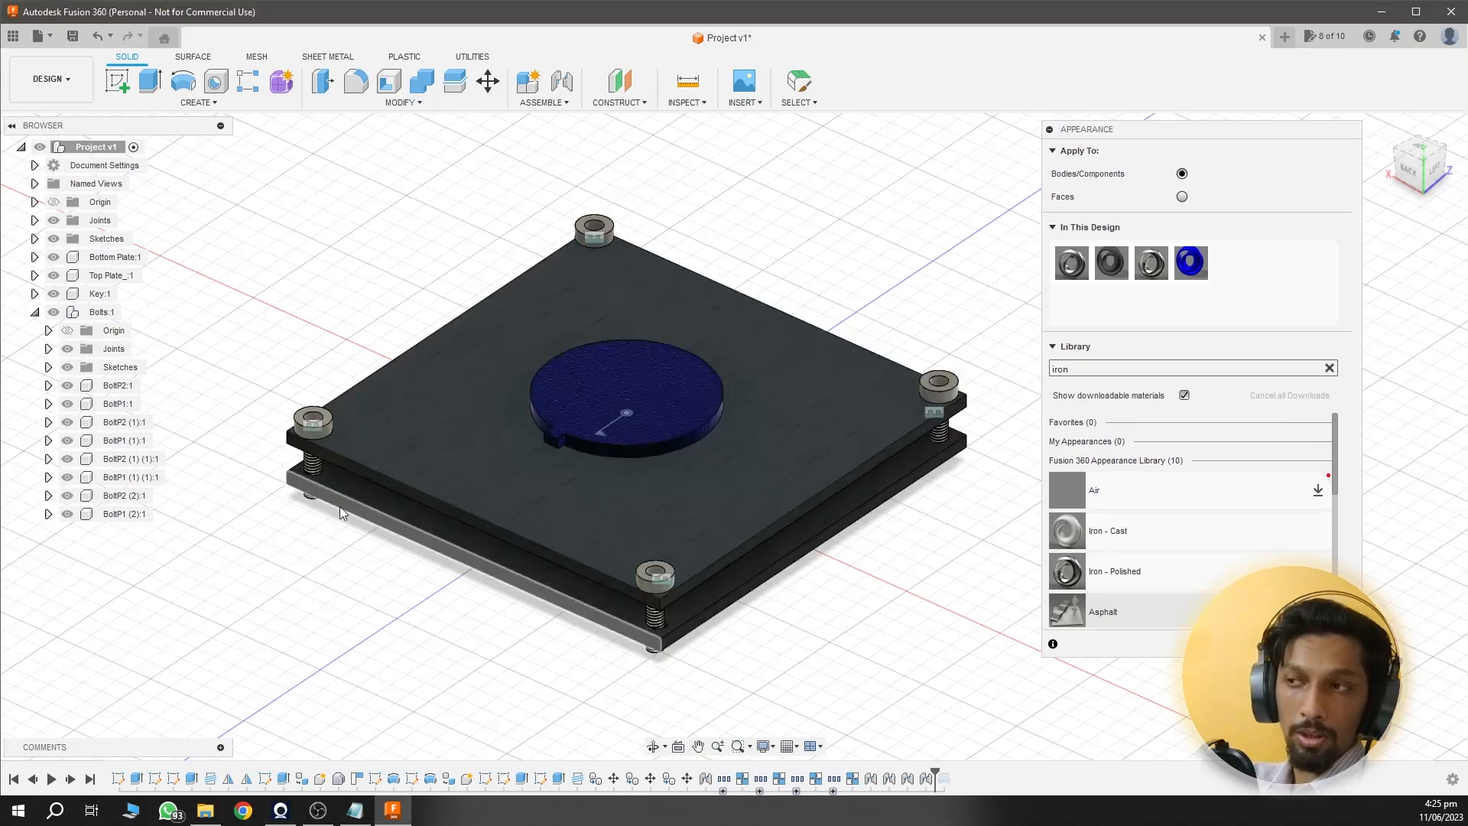
click(101, 312)
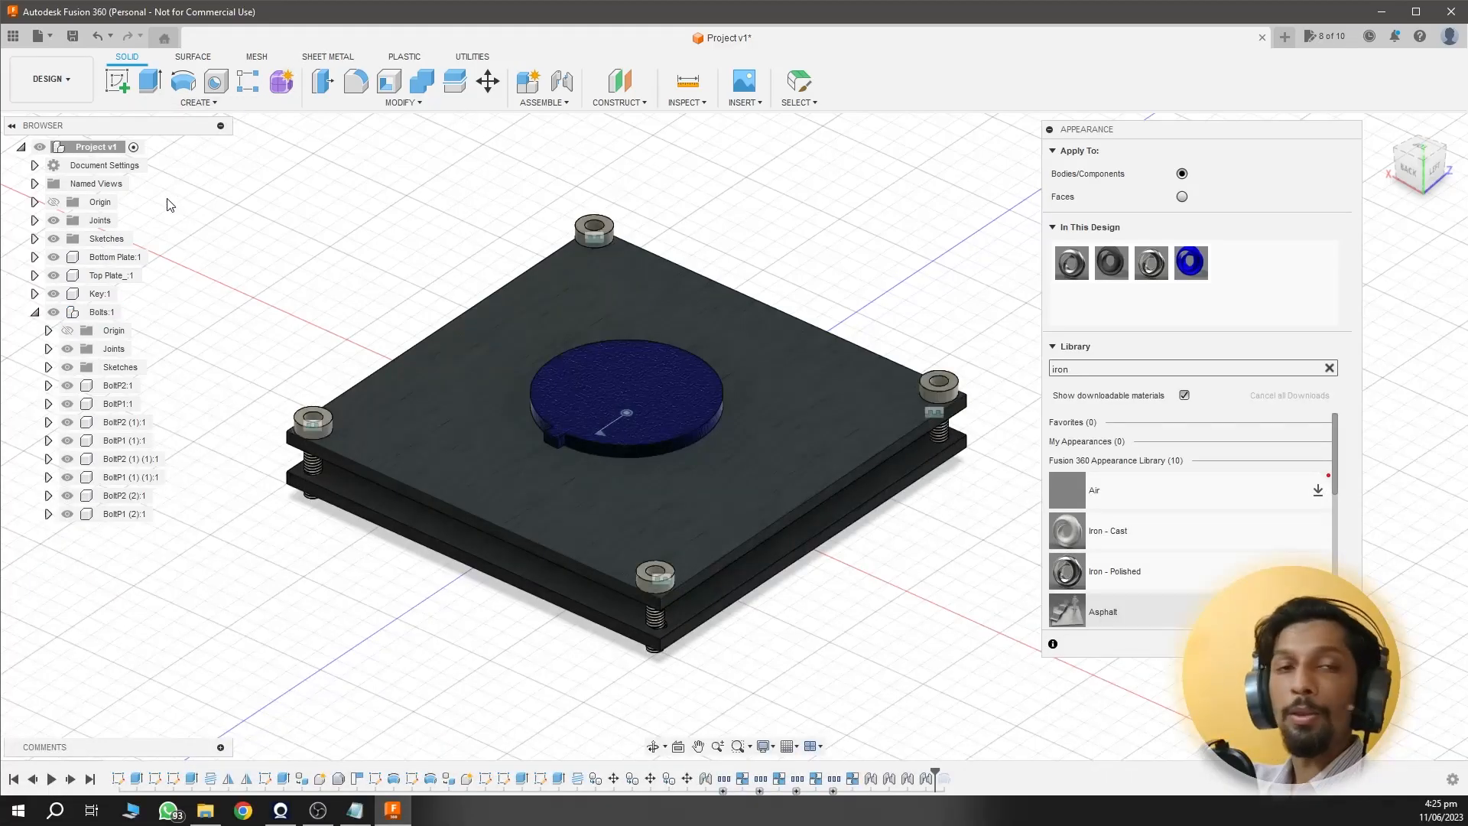
Step: Switch from the Design workspace to the Render workspace
click(54, 93)
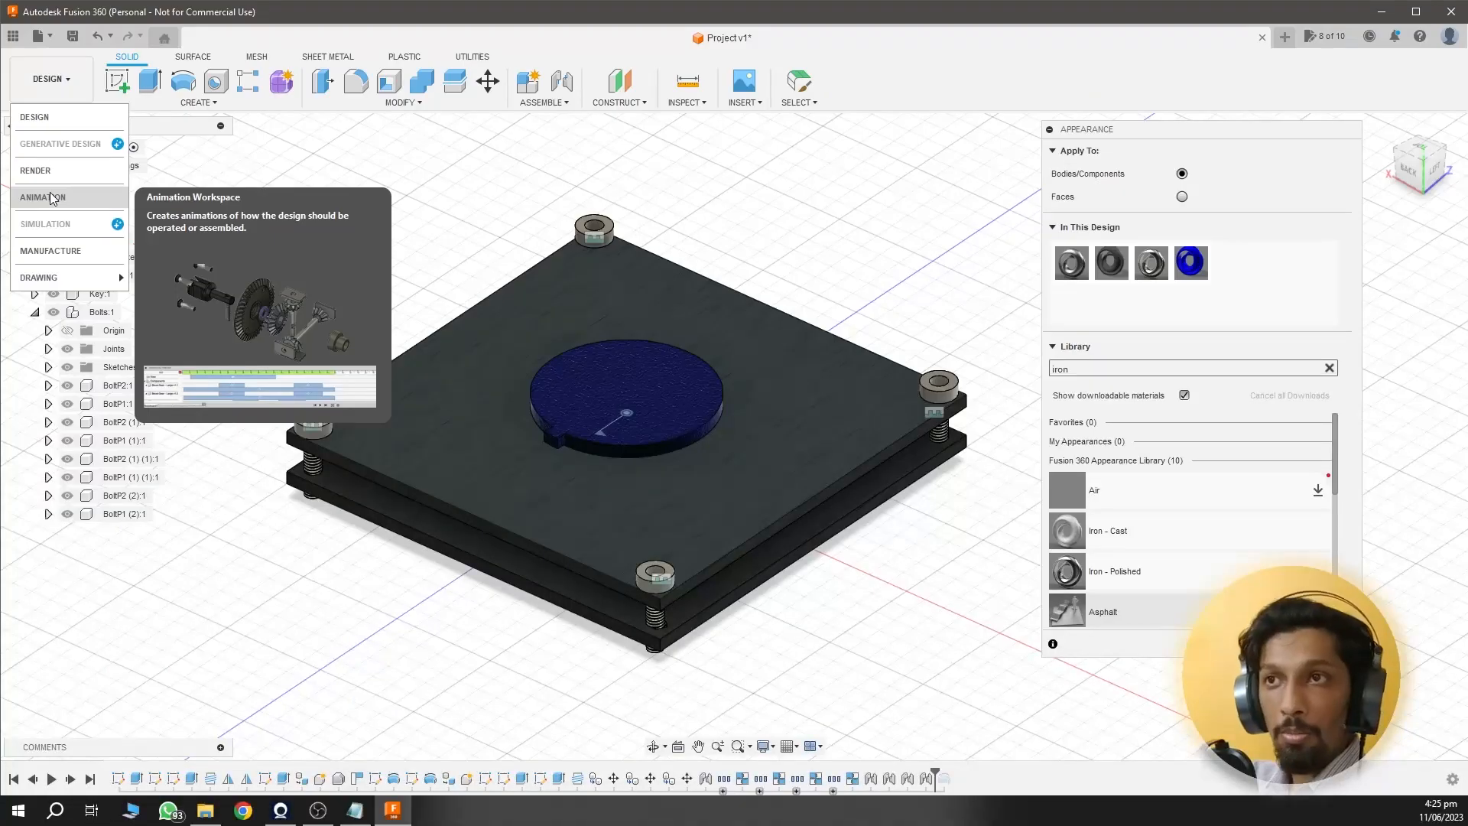
mouse_move(66, 279)
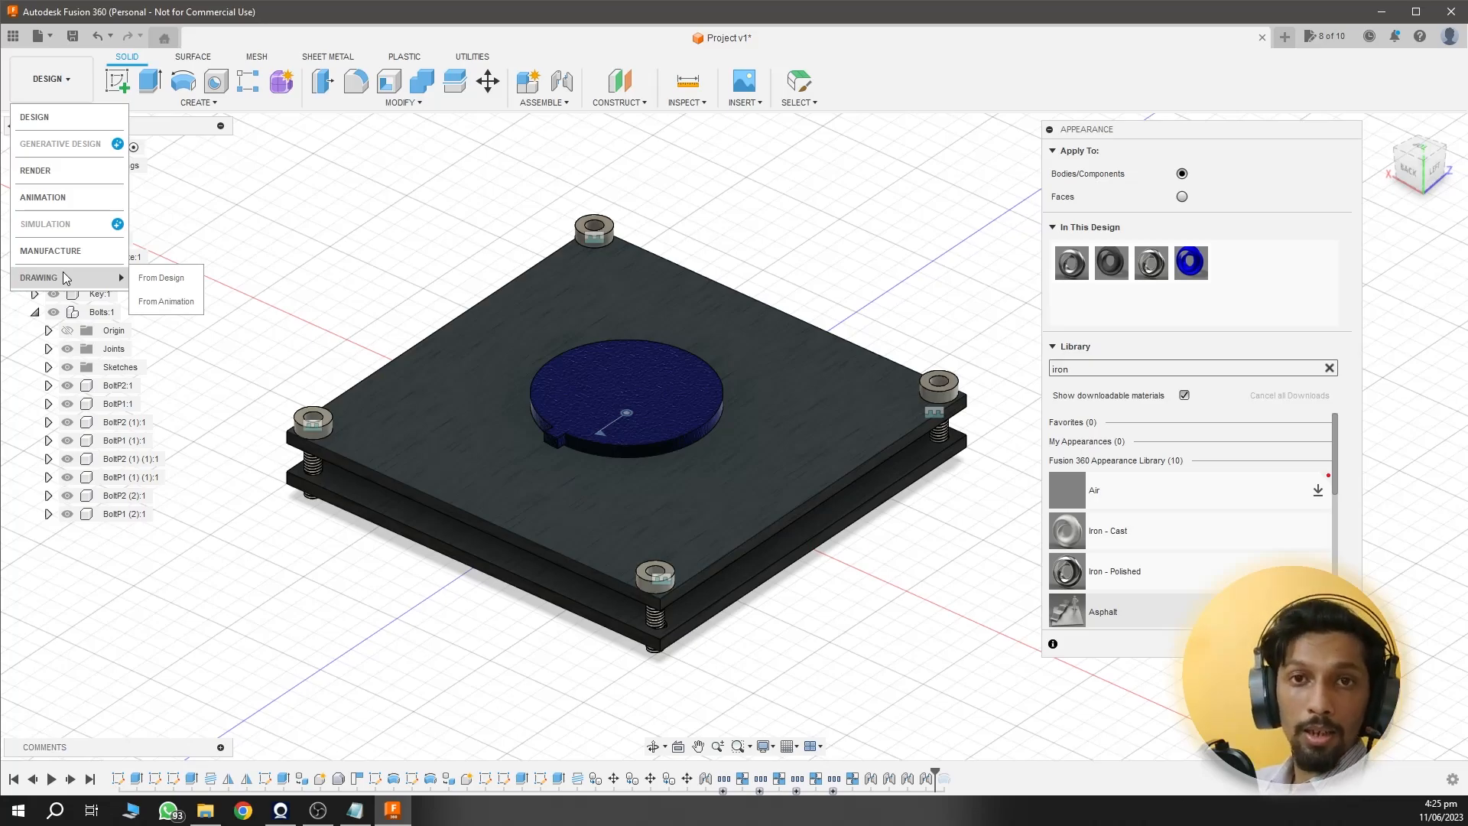
click(67, 177)
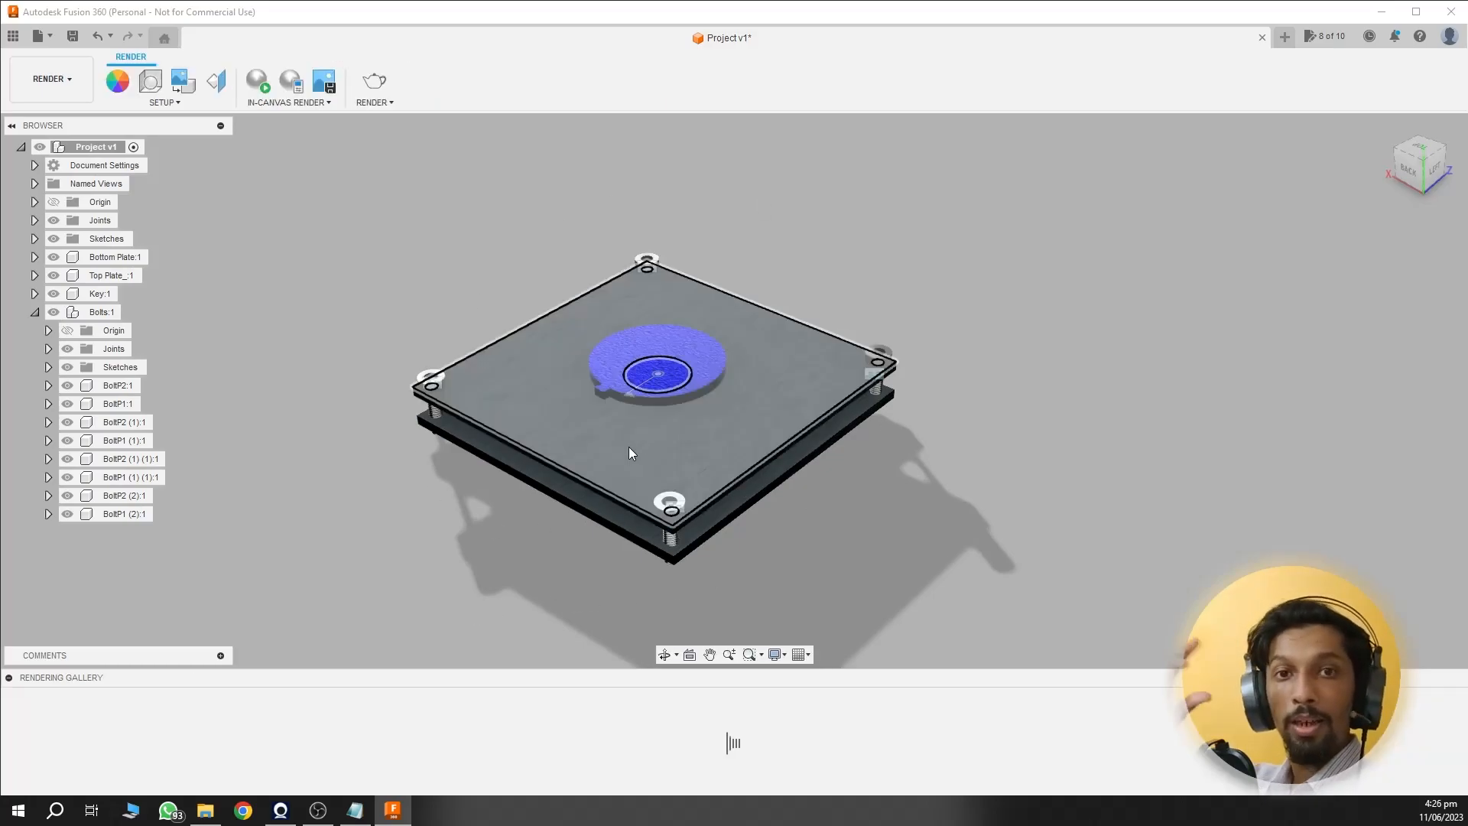
Step: Rotate the round blue key about its joint axis to 105 degrees
mouse_move(869, 527)
shift+middle_down()
mouse_move(920, 463)
mouse_move(819, 534)
mouse_move(742, 498)
mouse_move(836, 525)
mouse_move(892, 465)
mouse_move(819, 525)
mouse_move(862, 518)
shift+middle_up()
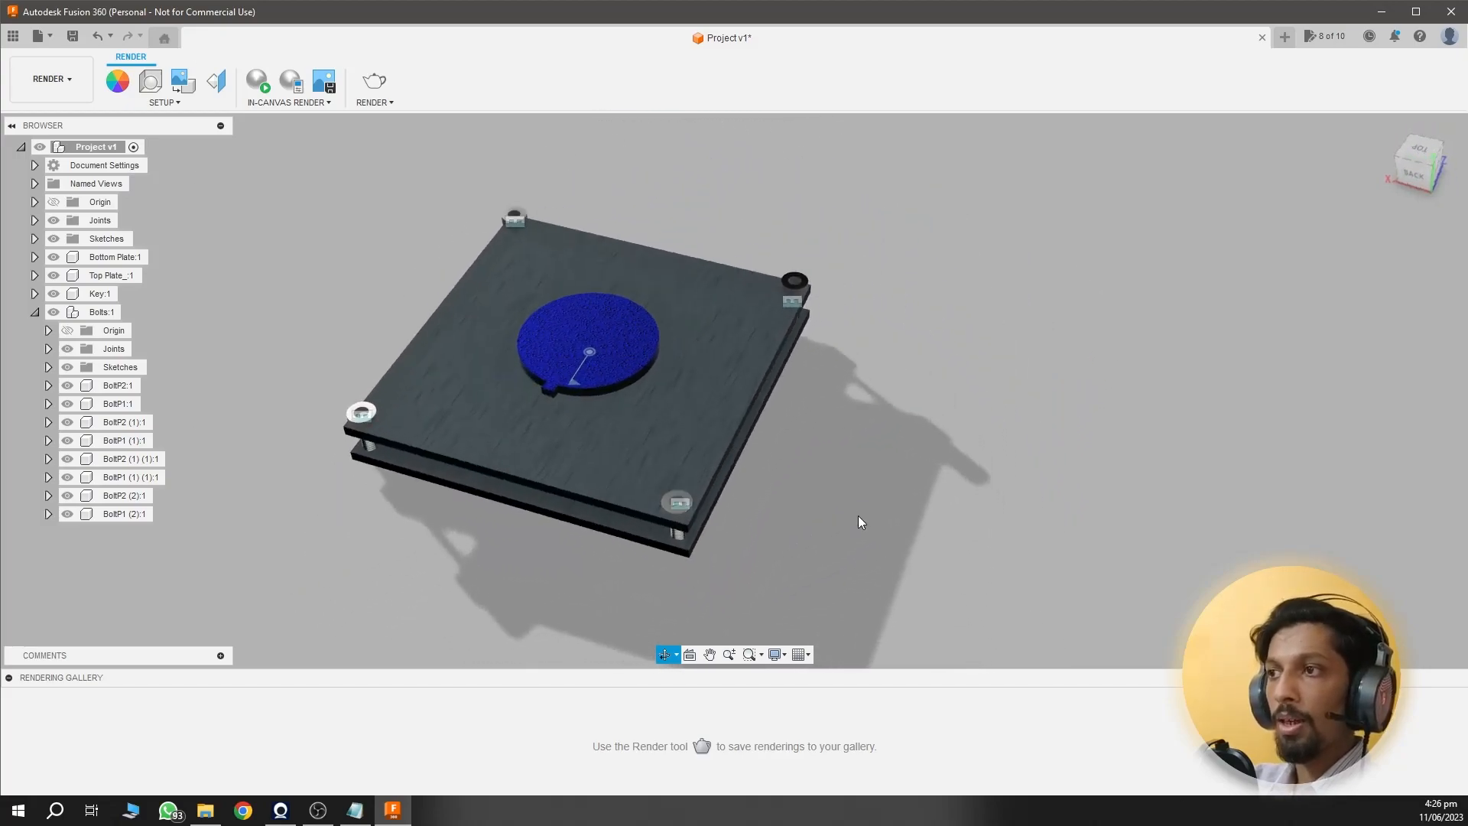
click(604, 352)
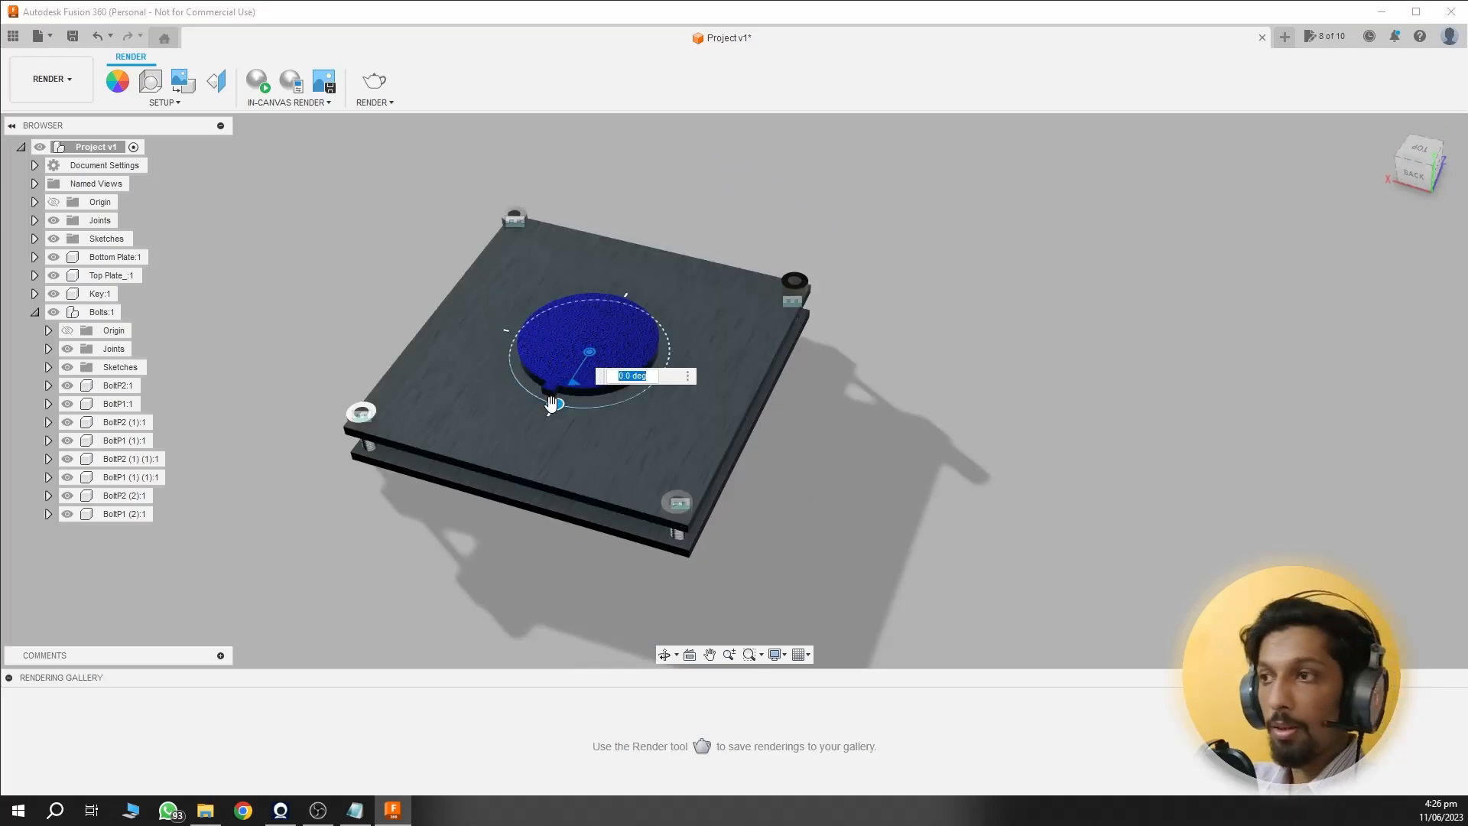
drag(558, 406, 688, 359)
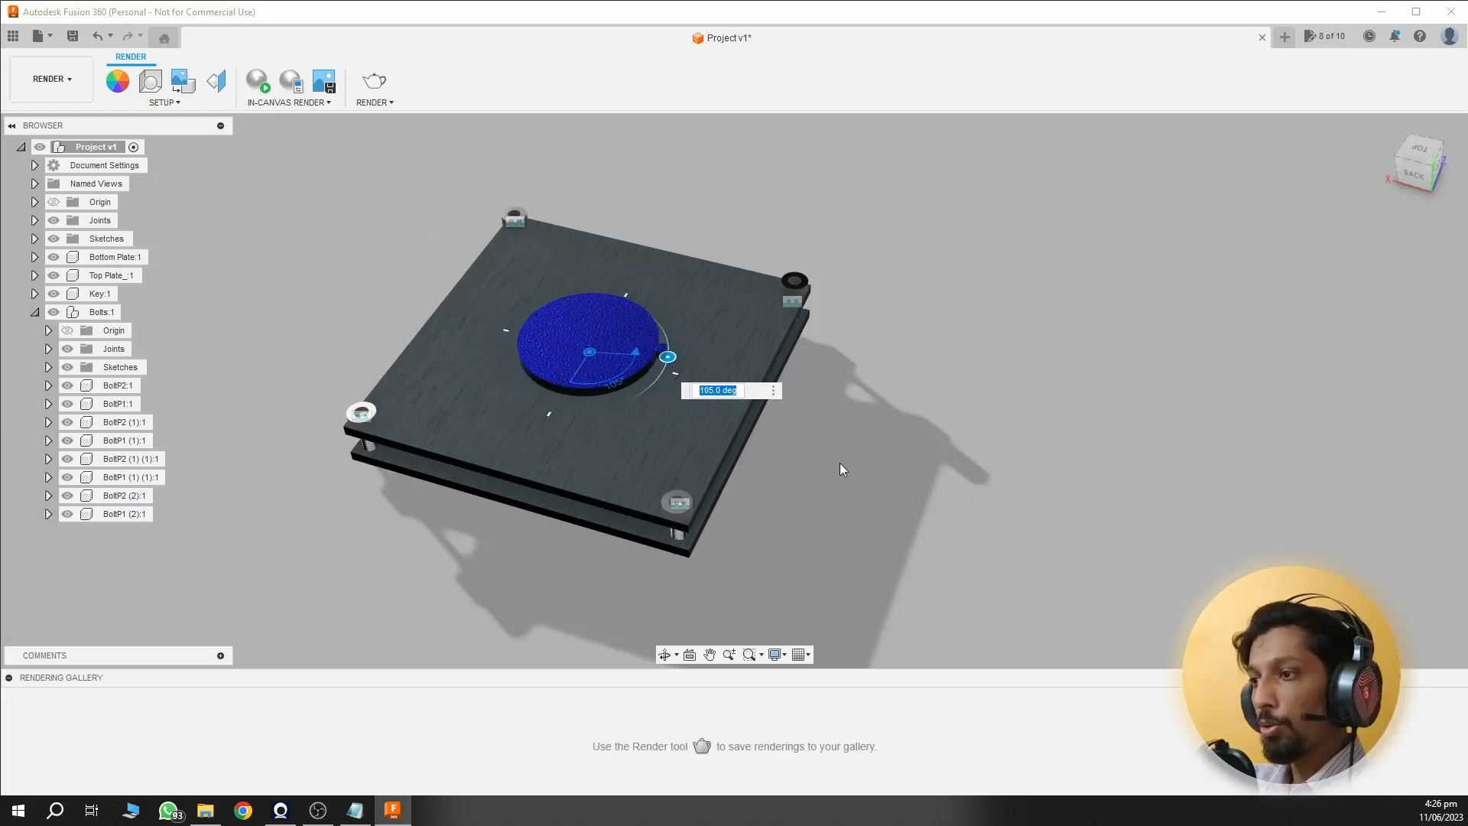
key(Return)
Step: Change the background type in the scene settings from a solid colour to Environment
shift+middle_drag(840, 462, 757, 557)
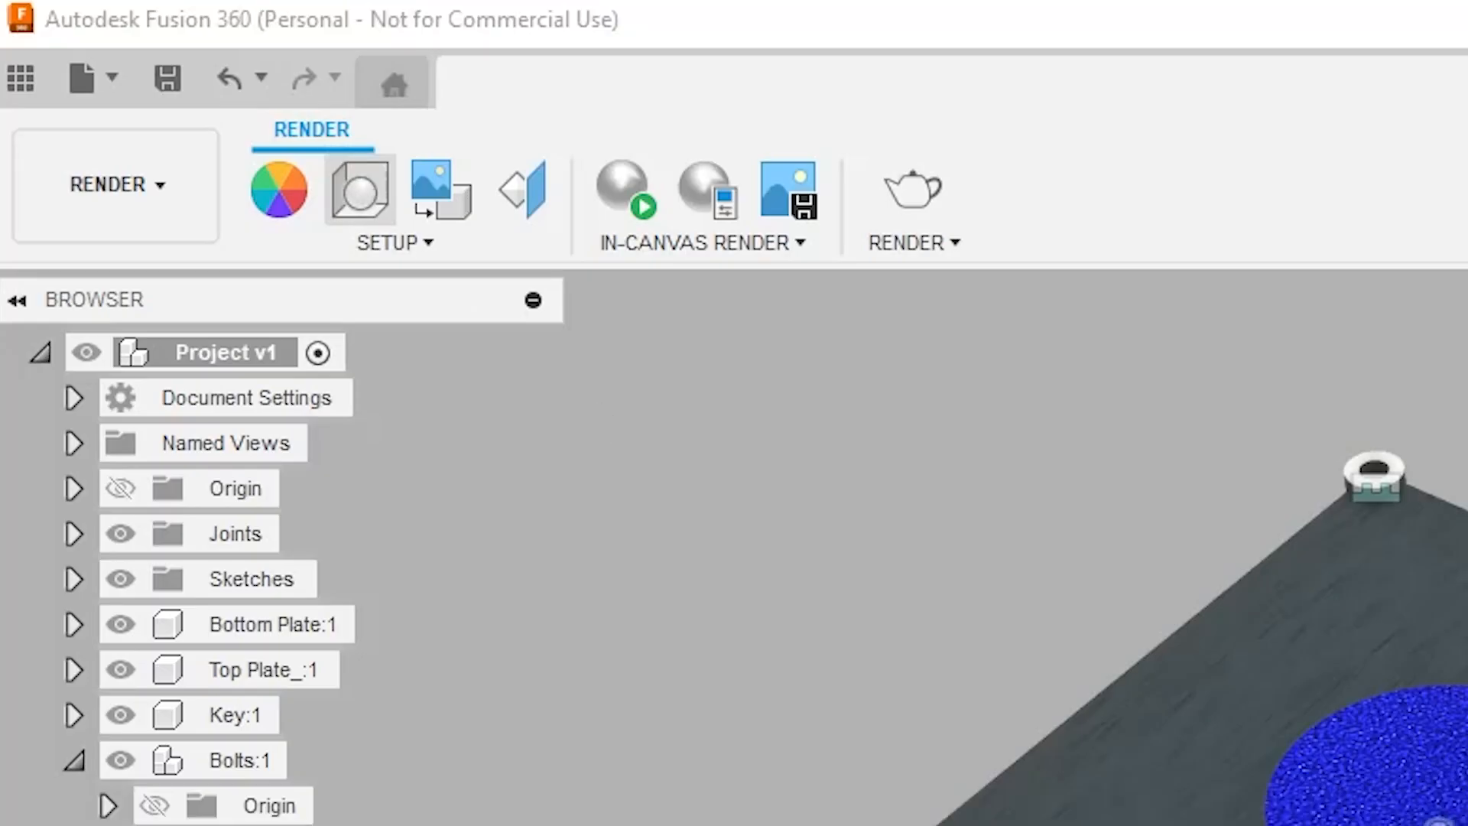
click(156, 85)
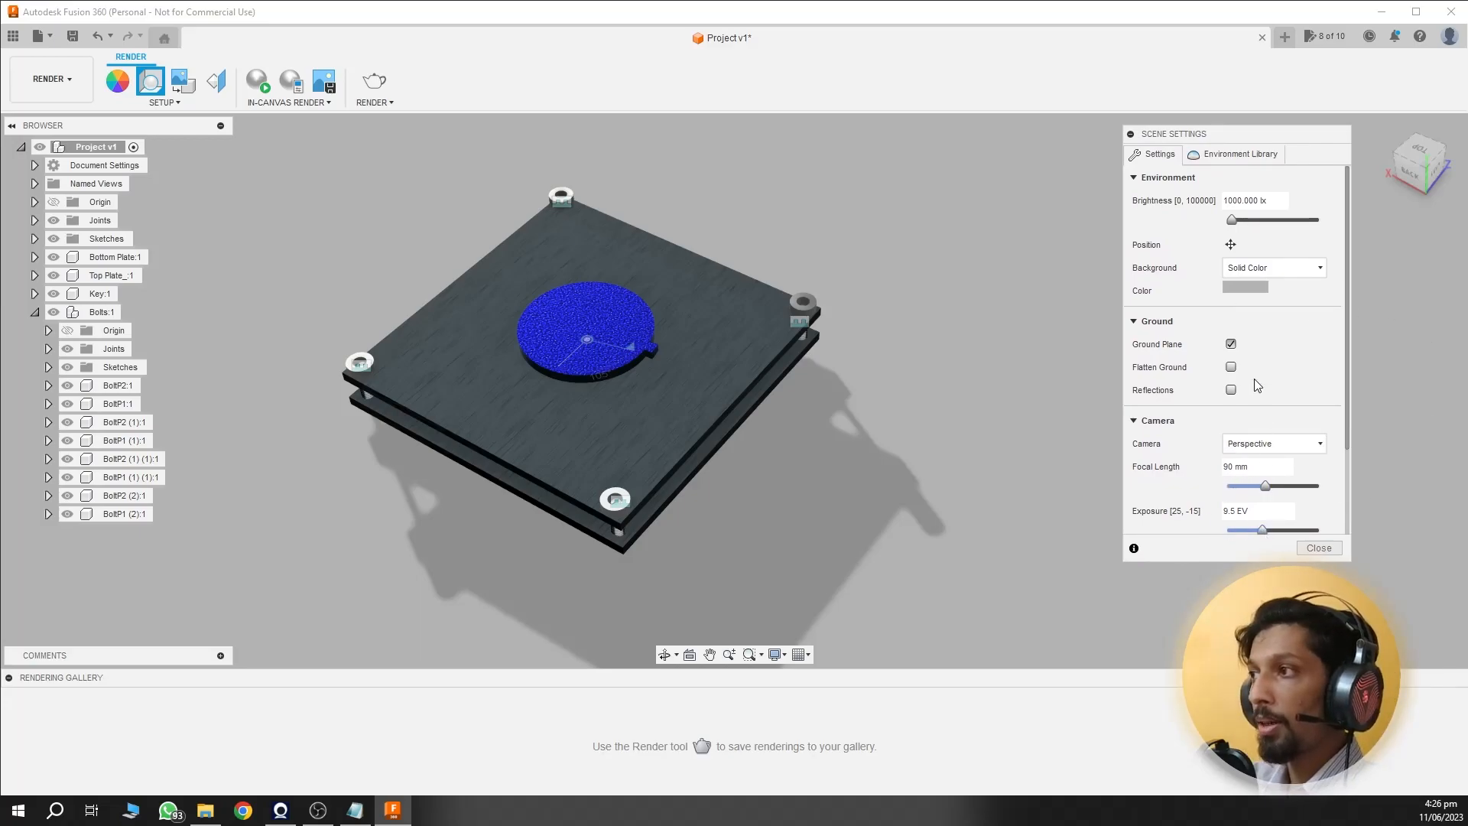
click(1266, 262)
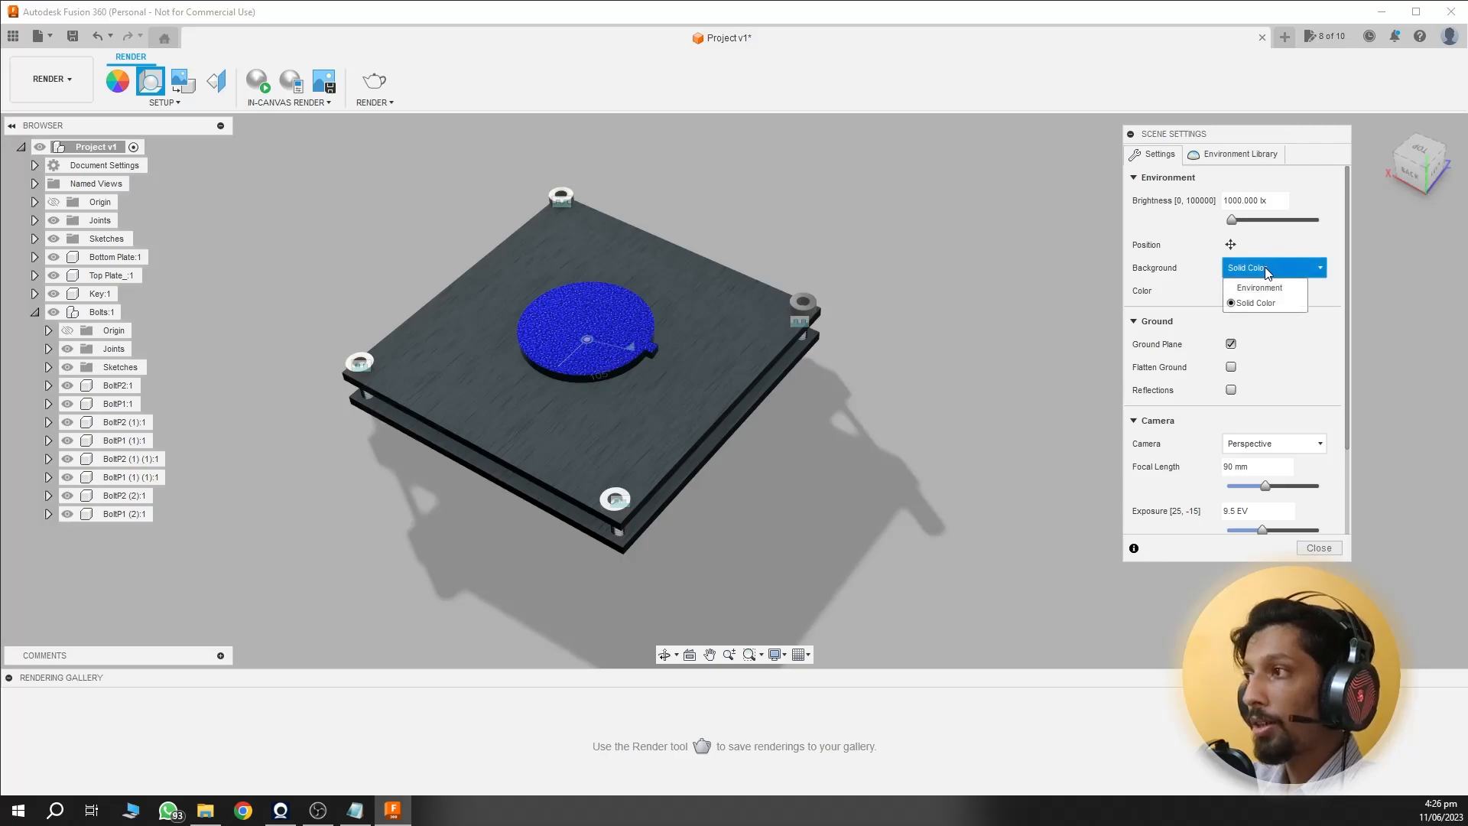
click(1268, 285)
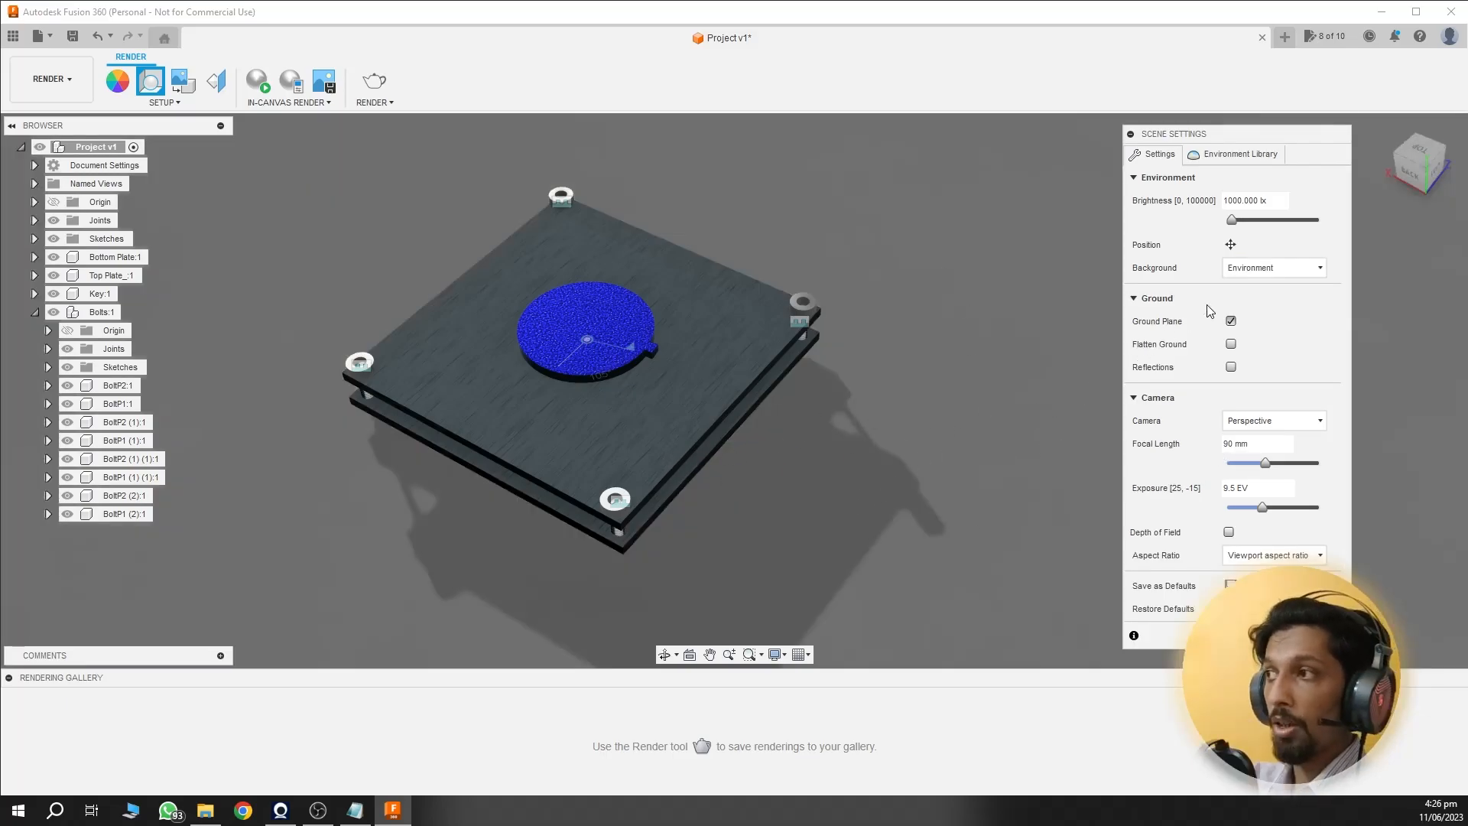
Step: Download the Field environment from the environment library, apply it to the scene and view the assembly in it
click(1216, 156)
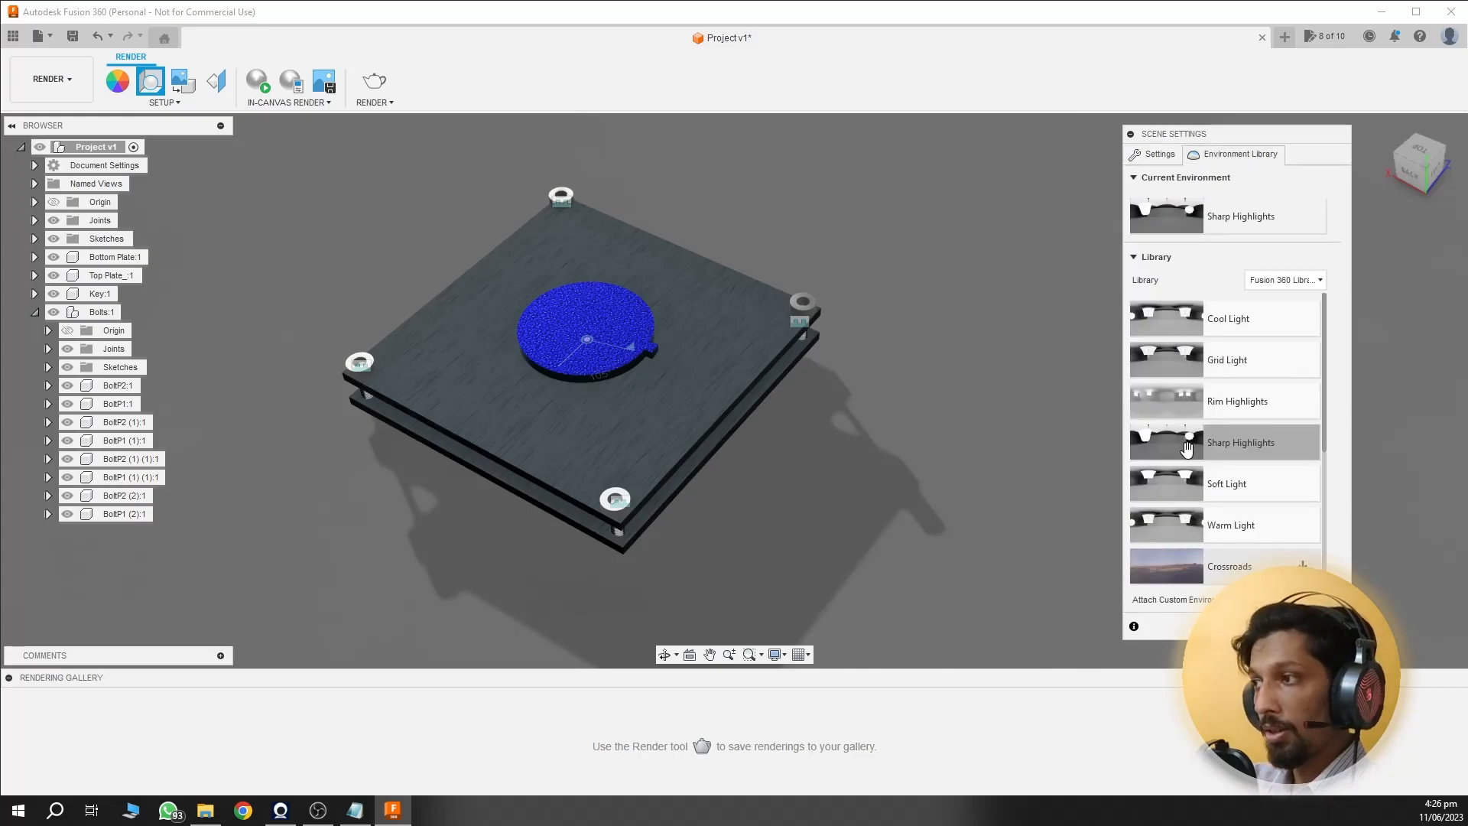
scroll(1187, 490, down, 1)
scroll(1187, 507, down, 2)
click(1304, 418)
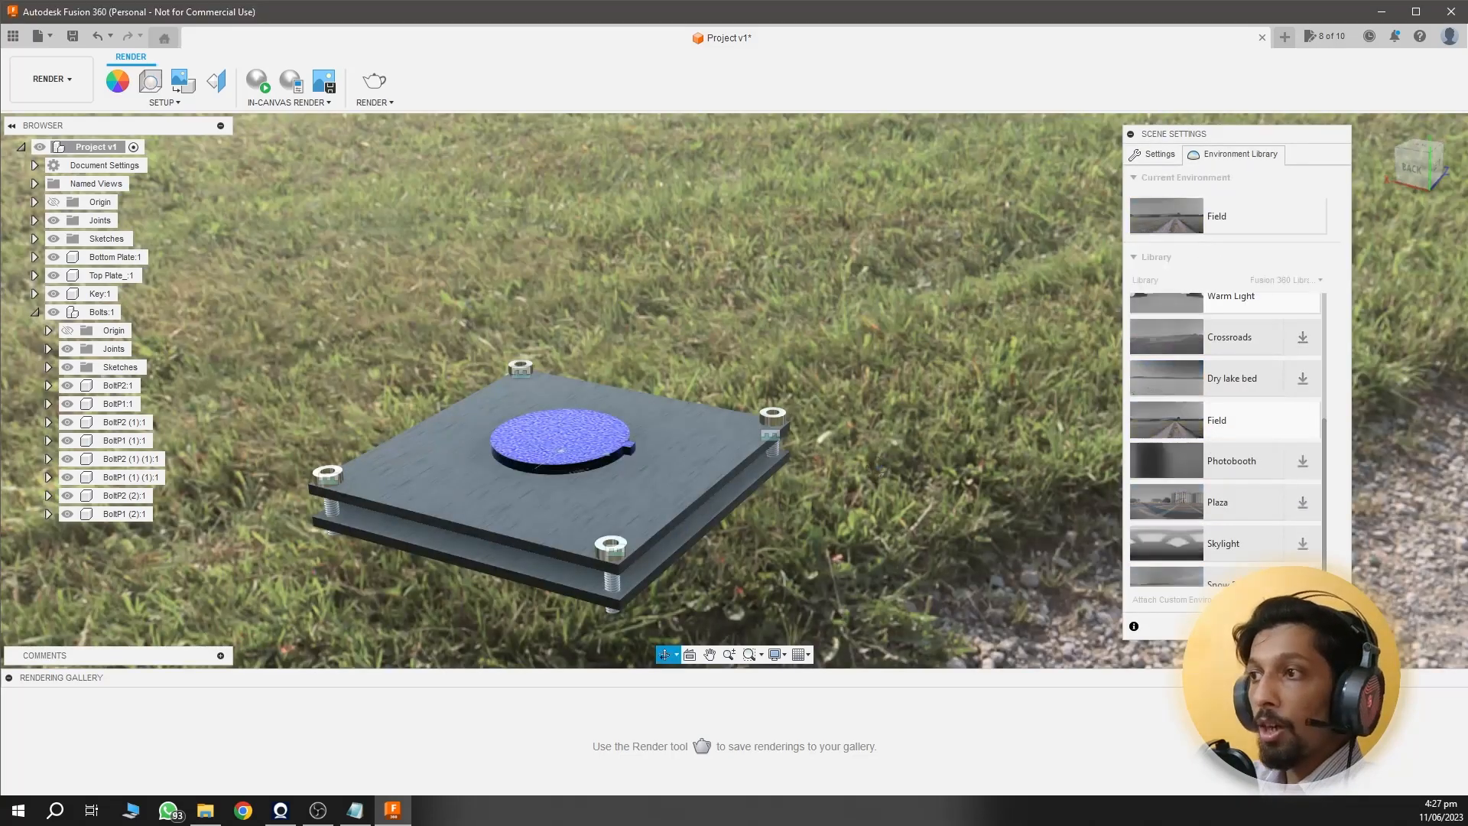
shift+middle_drag(795, 498, 826, 539)
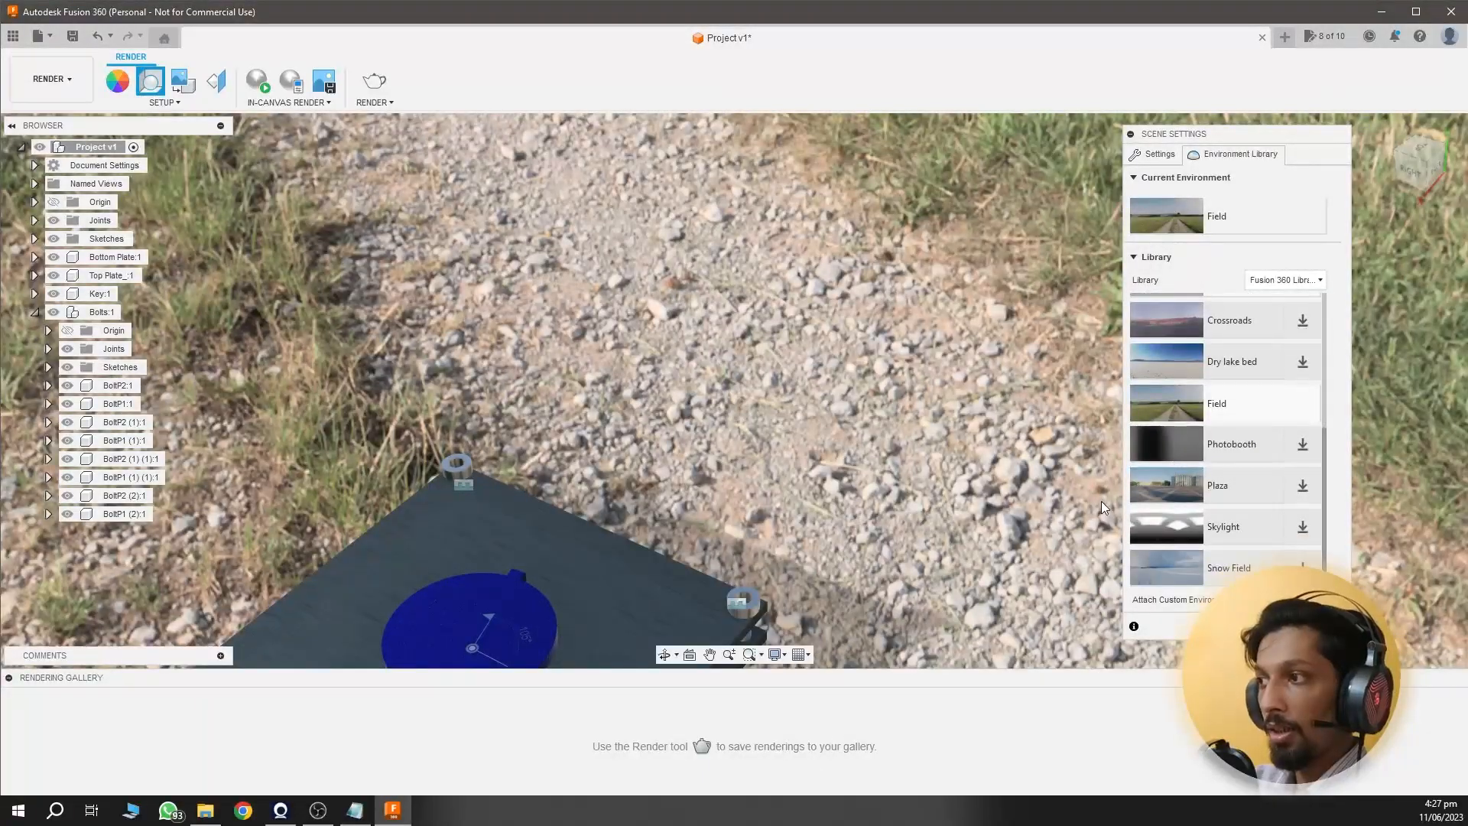
shift+middle_drag(707, 507, 654, 548)
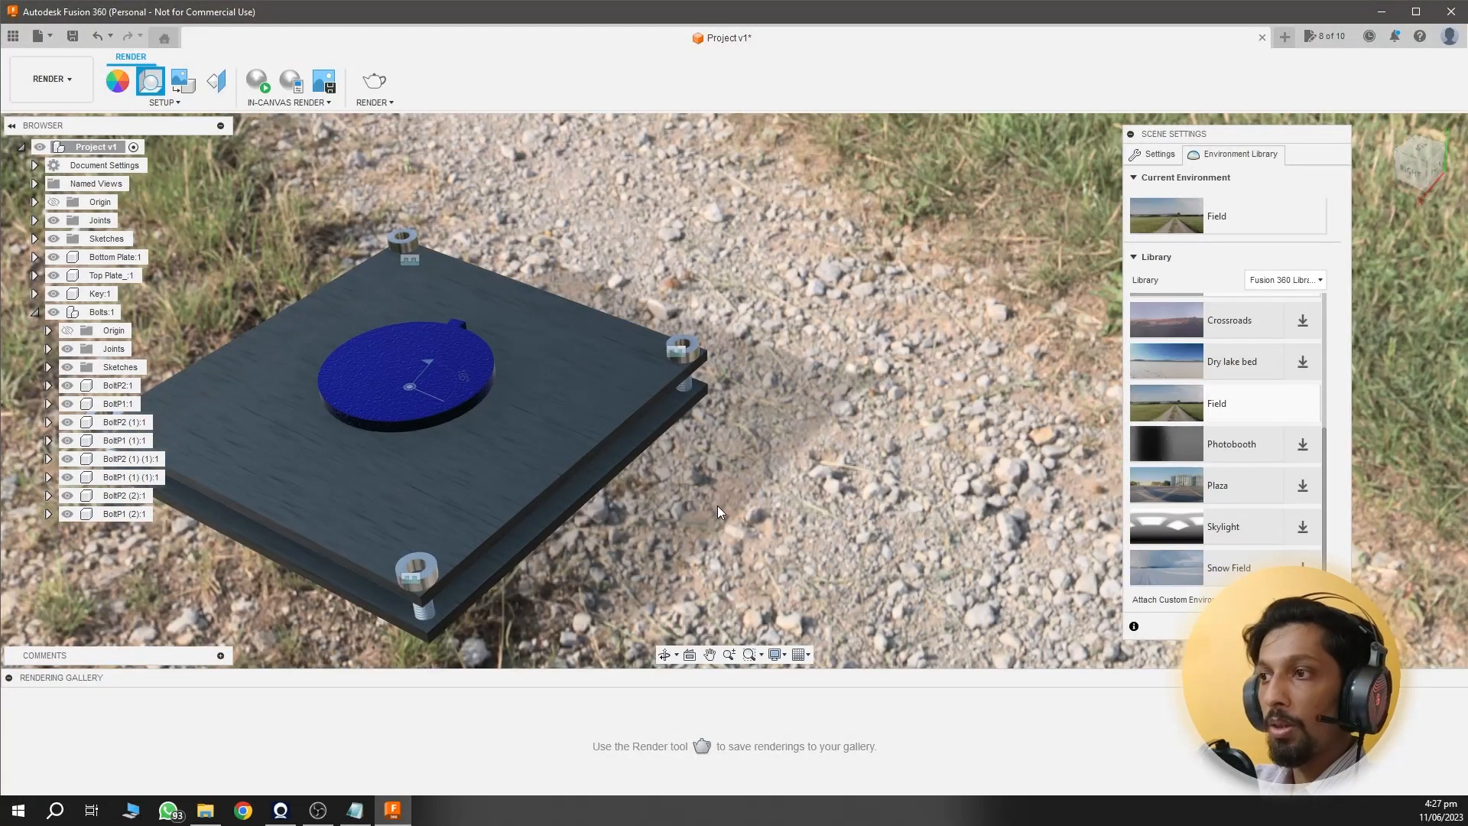
middle_drag(526, 536, 693, 469)
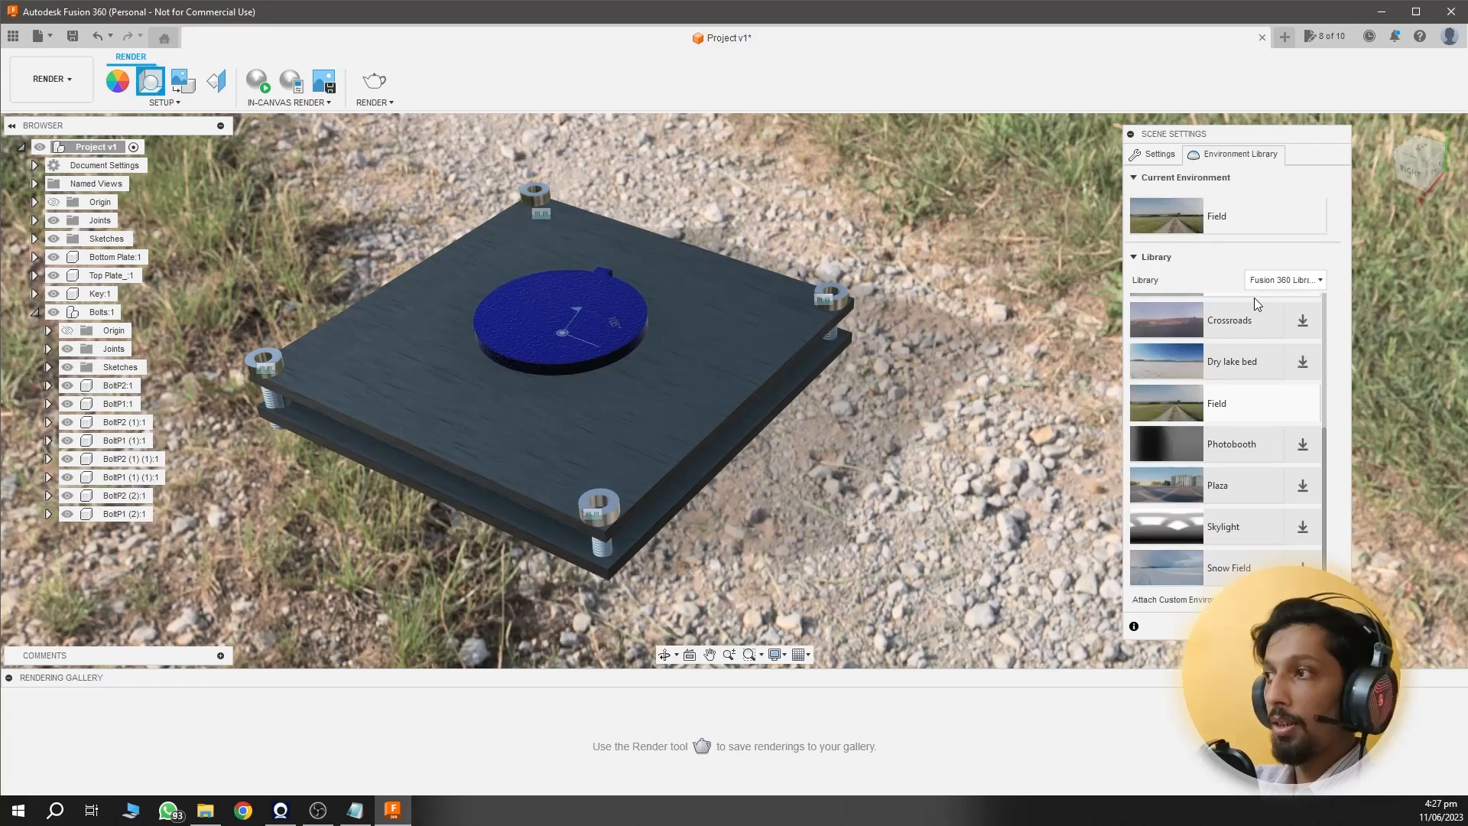
Step: Replace the scene's current environment with Cool Light from the environment library
scroll(1250, 383, up, 2)
scroll(1250, 382, up, 3)
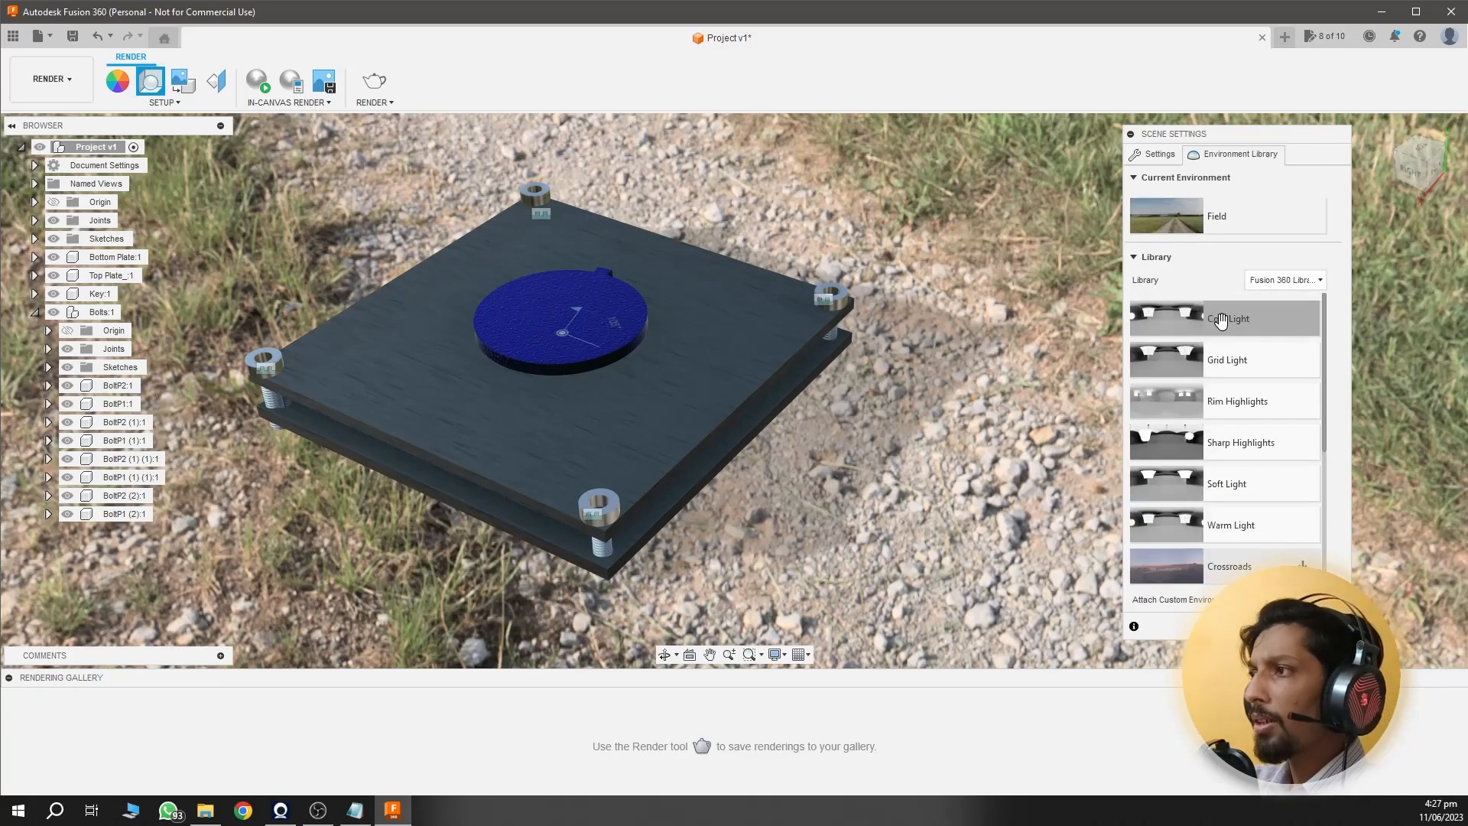
double_click(1193, 321)
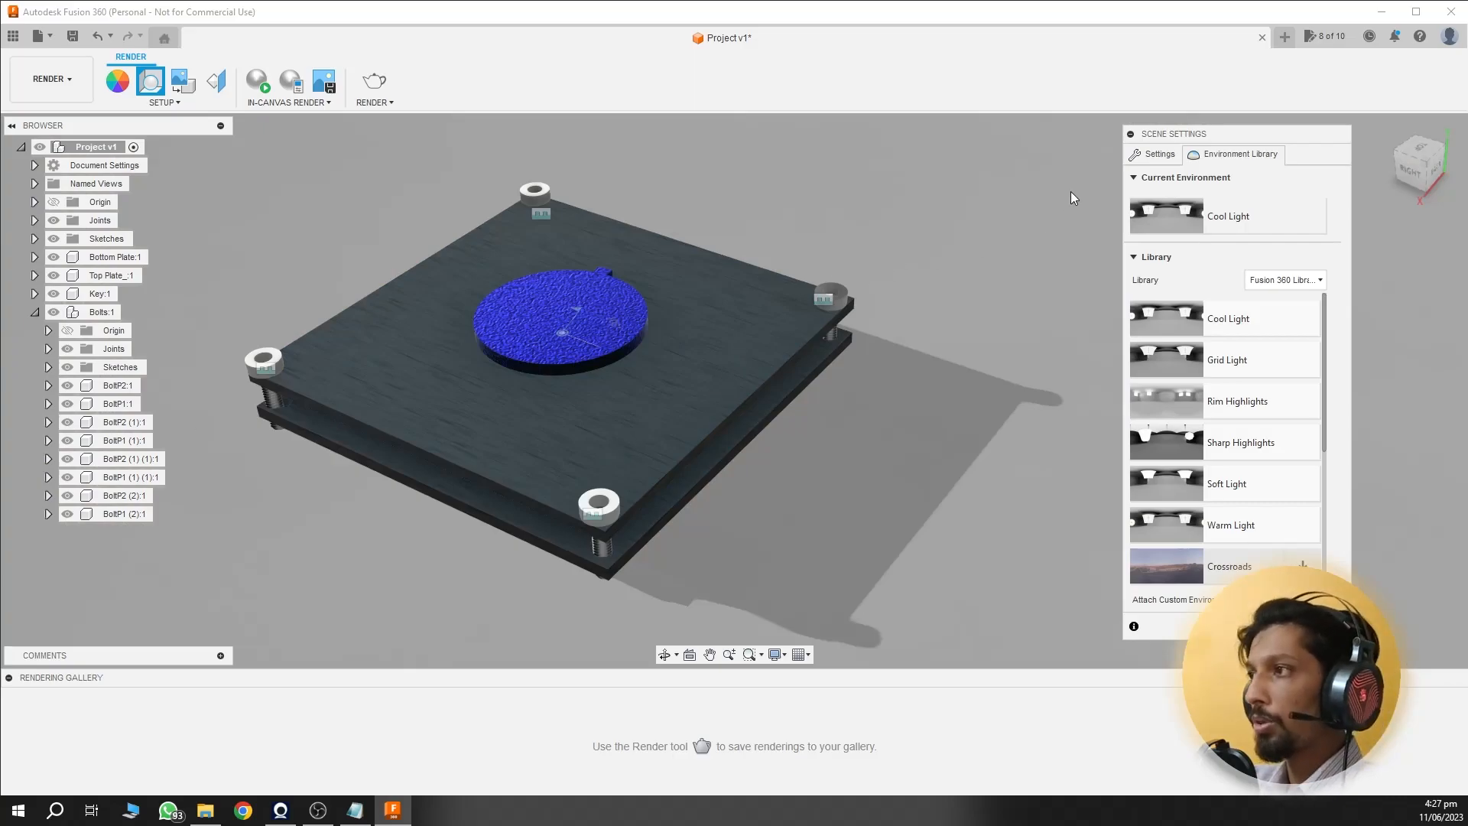
Step: Change the scene background to Solid Color and set its colour to red, RGB 188, 0, 0
click(1155, 154)
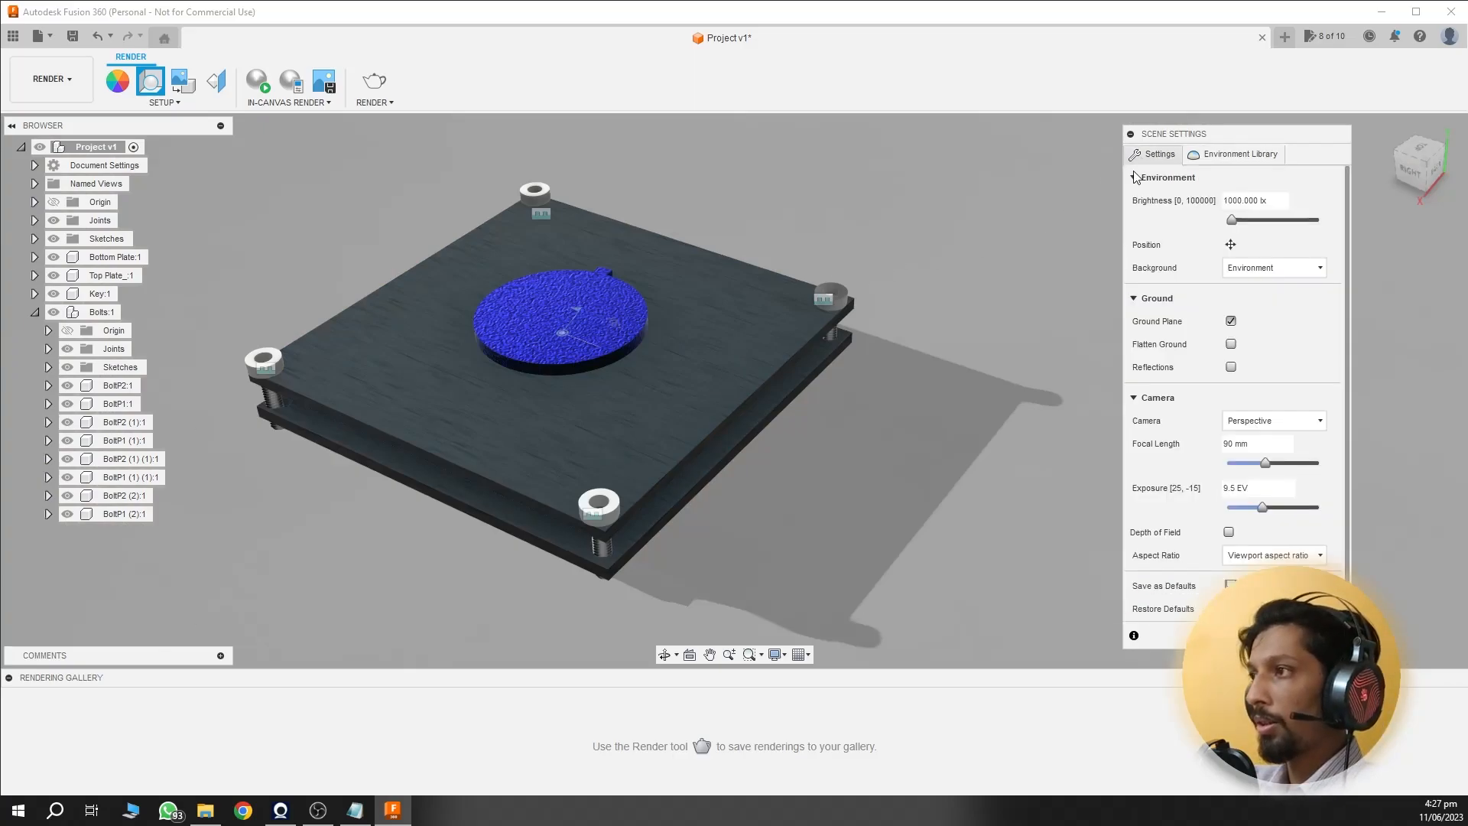
click(1282, 266)
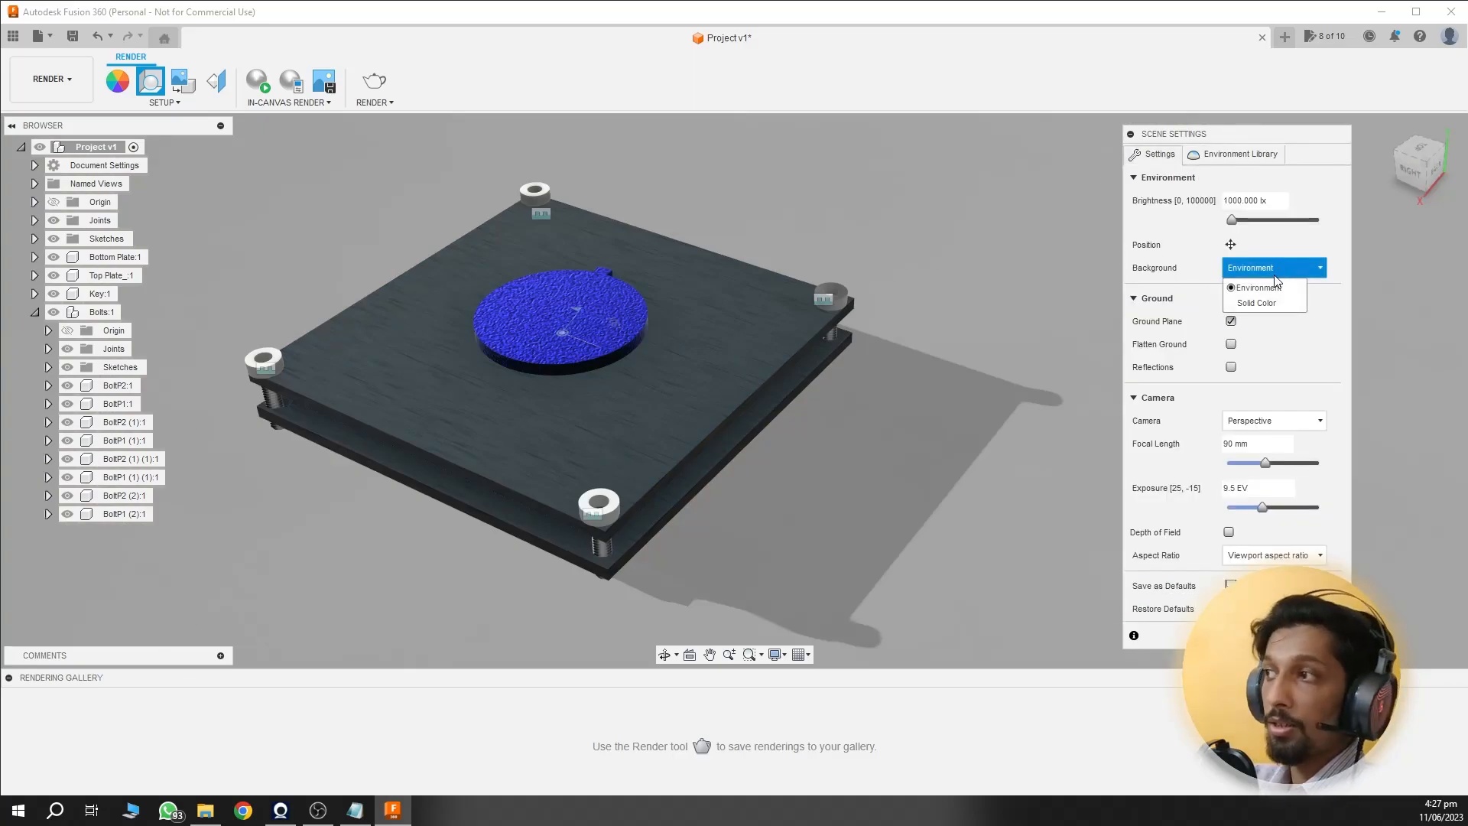
click(1251, 299)
click(1246, 289)
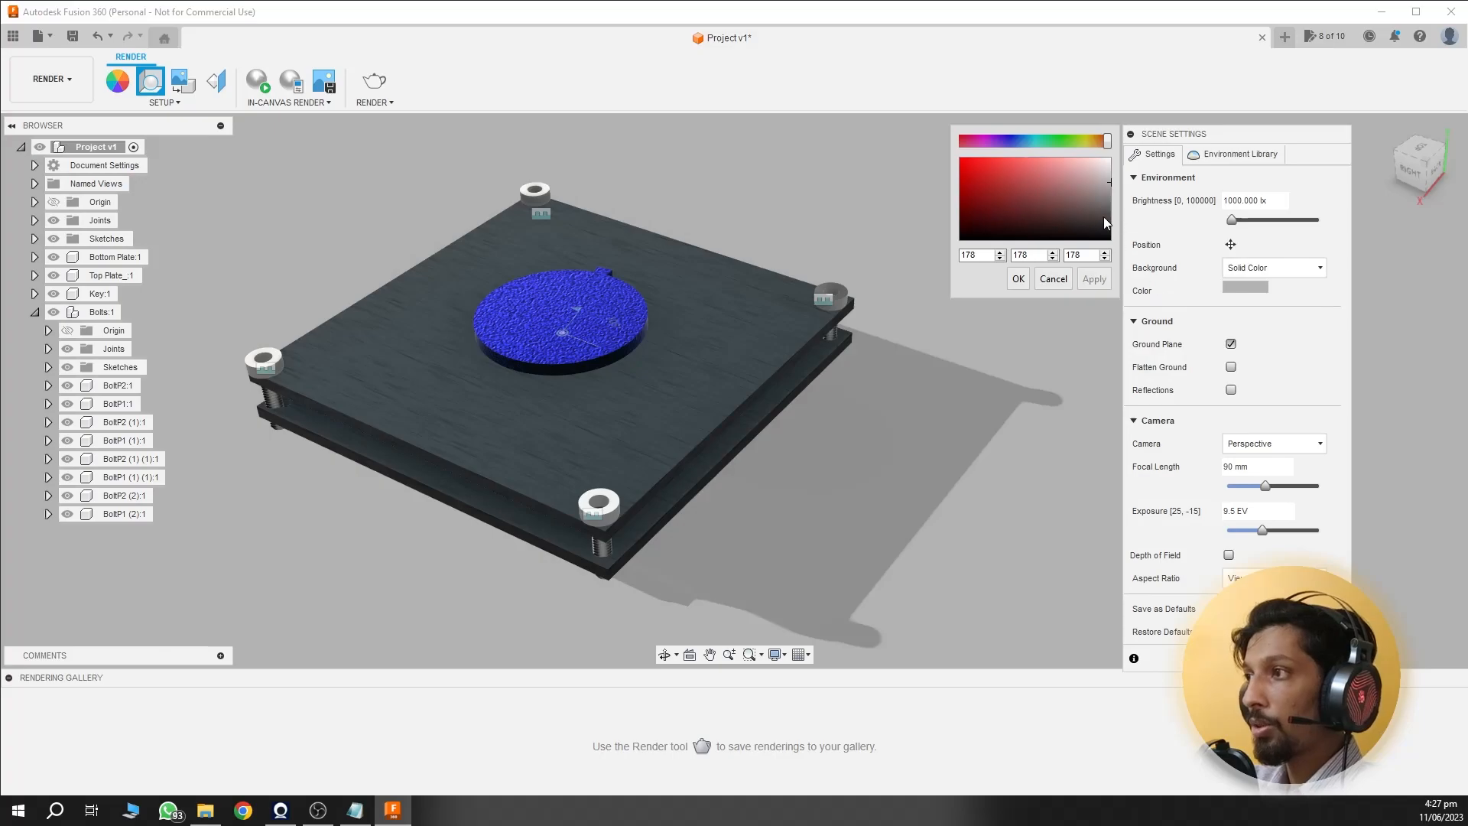
drag(1110, 218, 948, 181)
click(1092, 279)
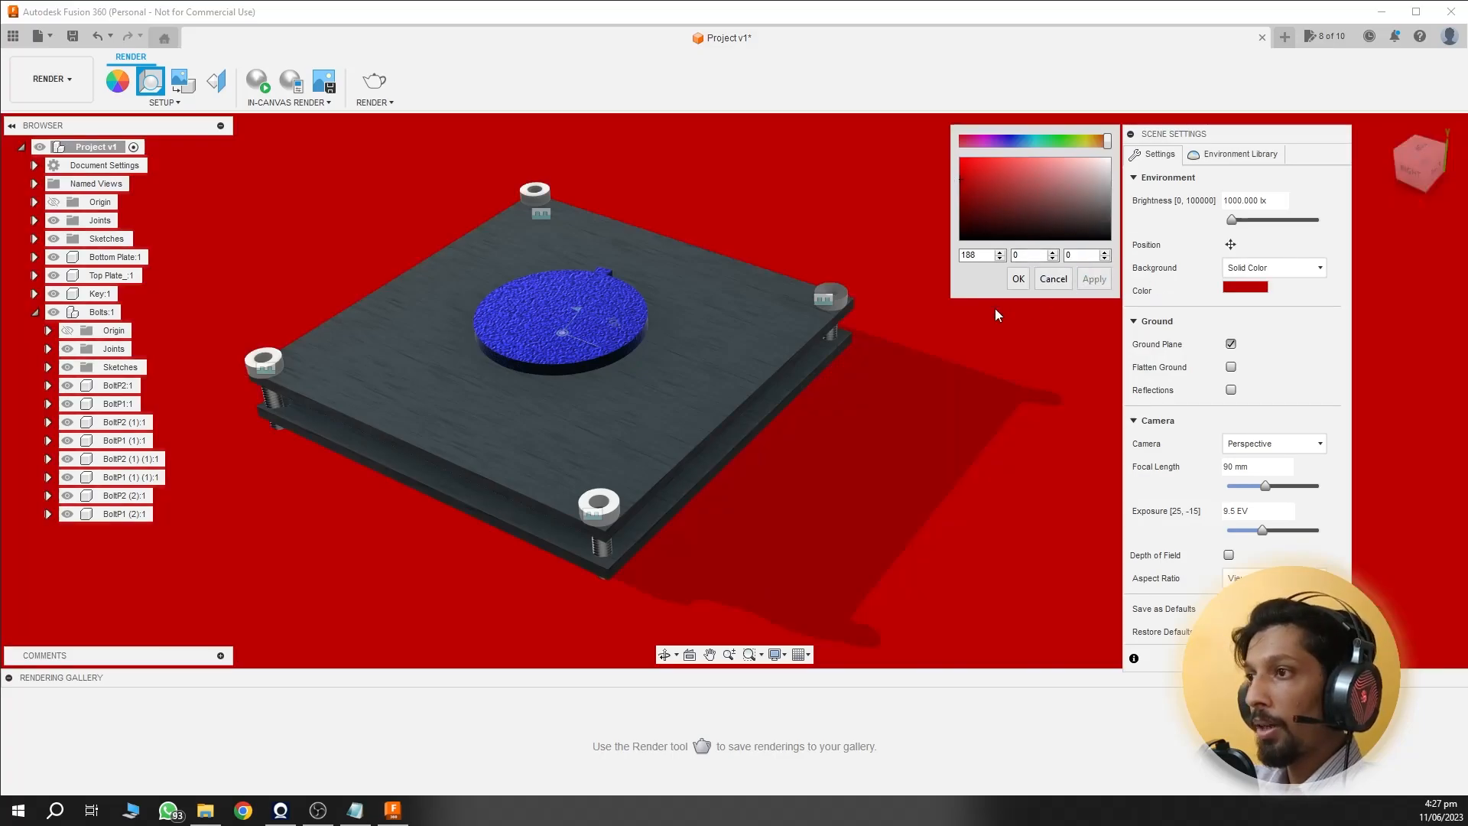
click(1017, 278)
Step: Enable ground reflections and change the solid background colour to black
shift+middle_drag(854, 463, 652, 436)
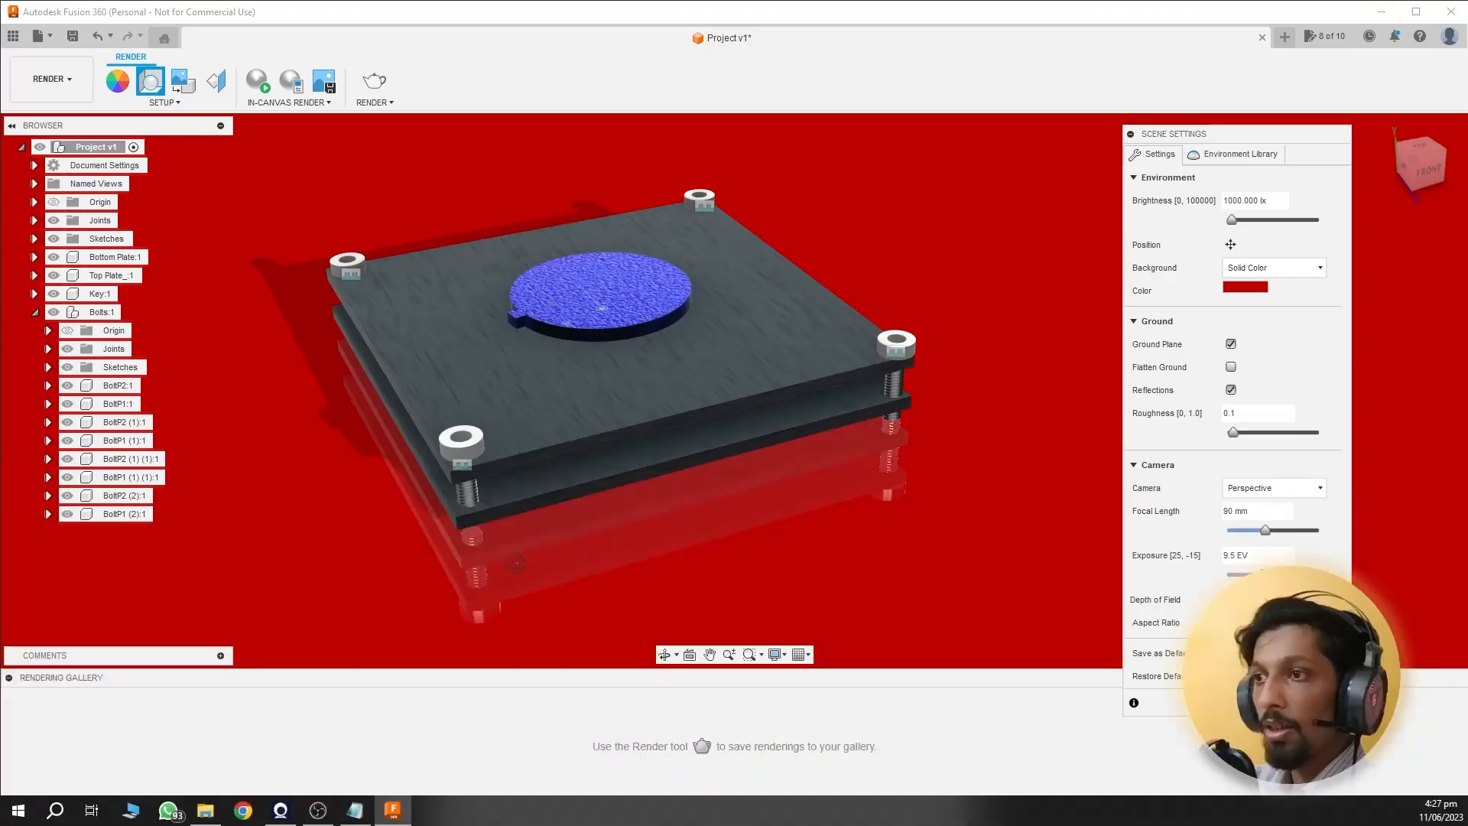
shift+middle_drag(505, 536, 271, 658)
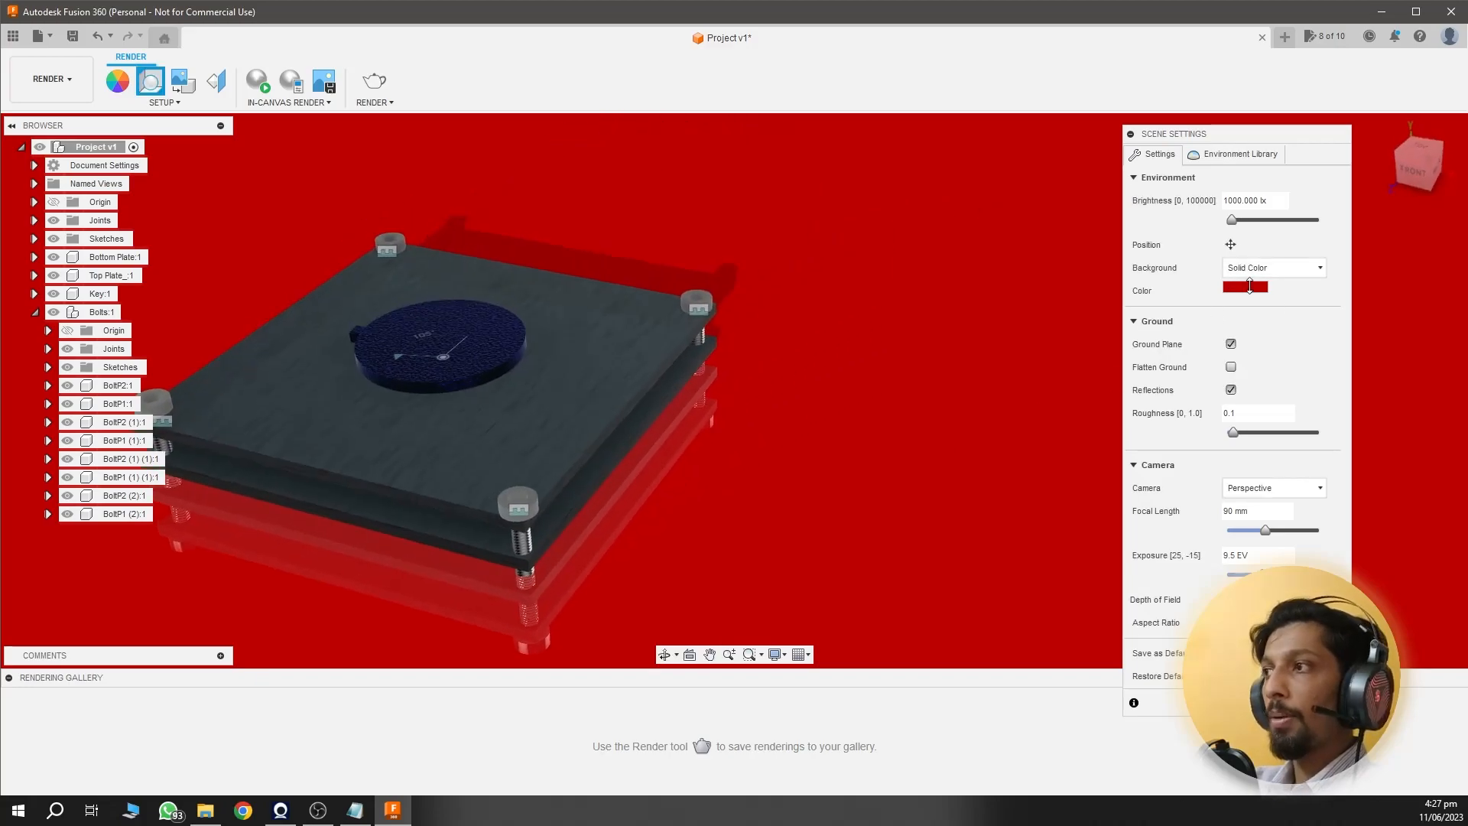
click(1246, 287)
drag(947, 236, 1003, 250)
click(1099, 286)
click(1011, 284)
shift+middle_drag(709, 370, 927, 454)
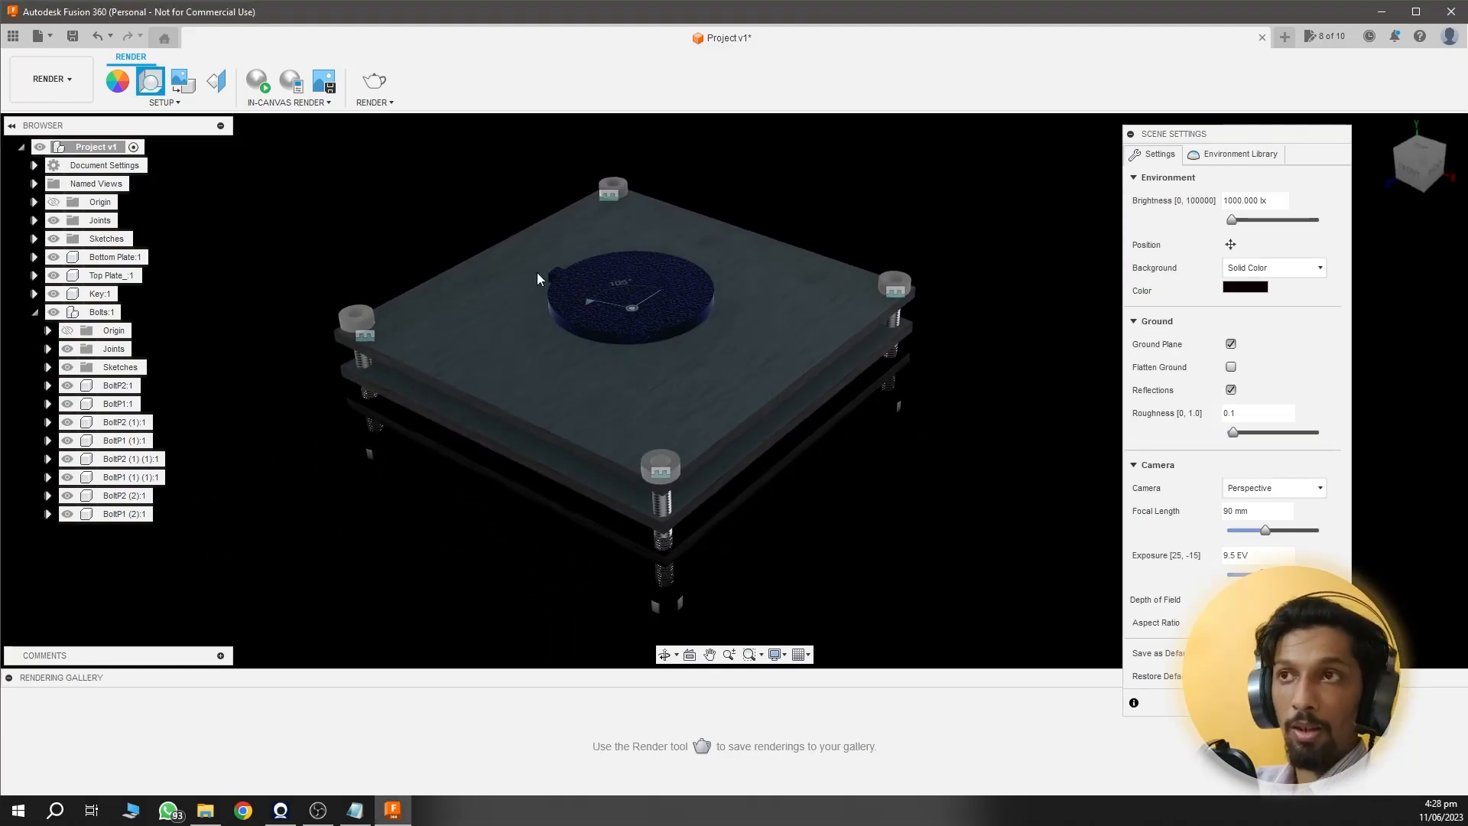
Step: Render the assembly in the canvas and save the image as the PNG file Project v1 on the Desktop
drag(1315, 135, 1408, 130)
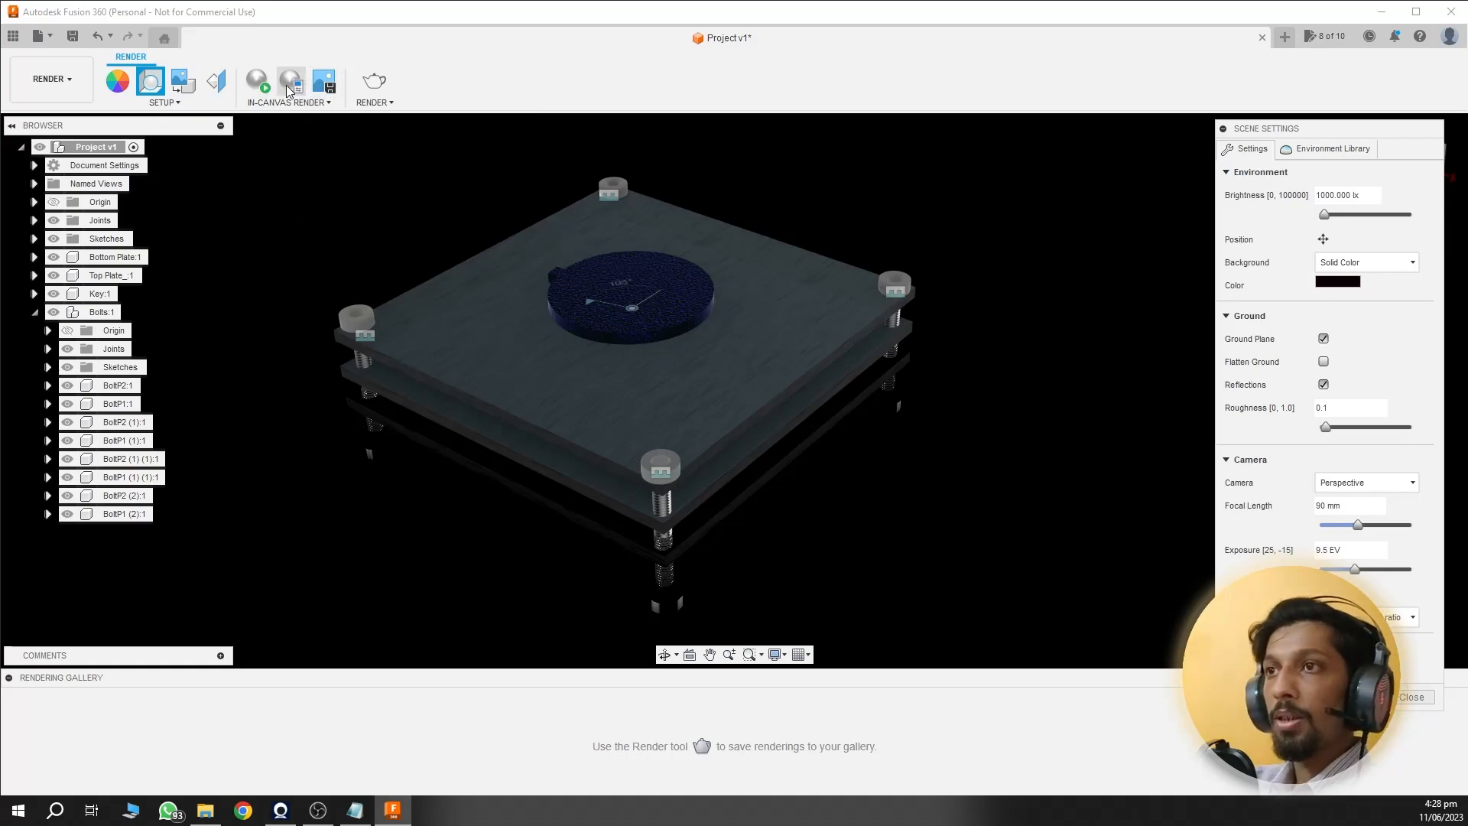
click(258, 84)
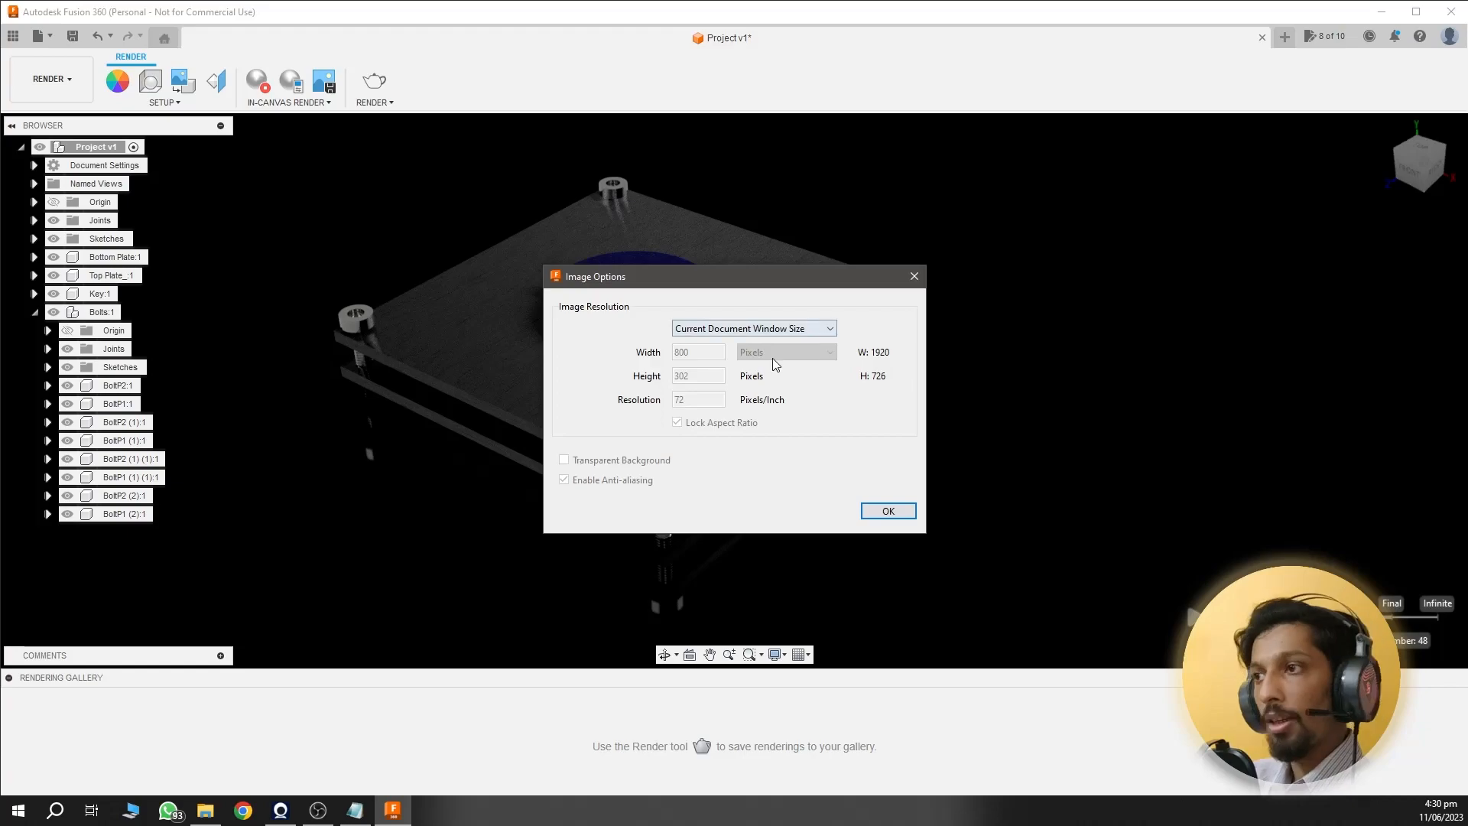
click(783, 327)
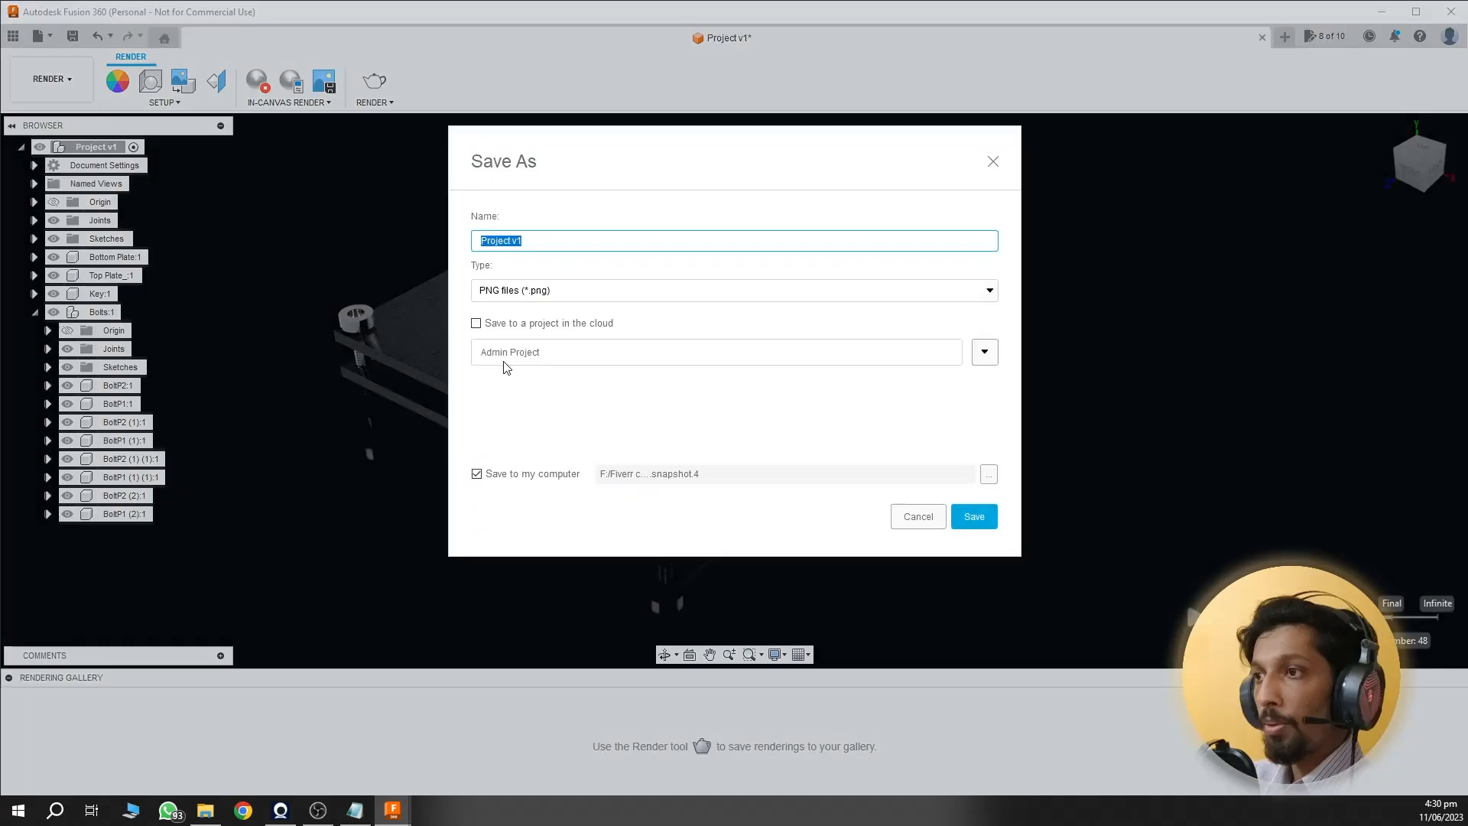
click(989, 474)
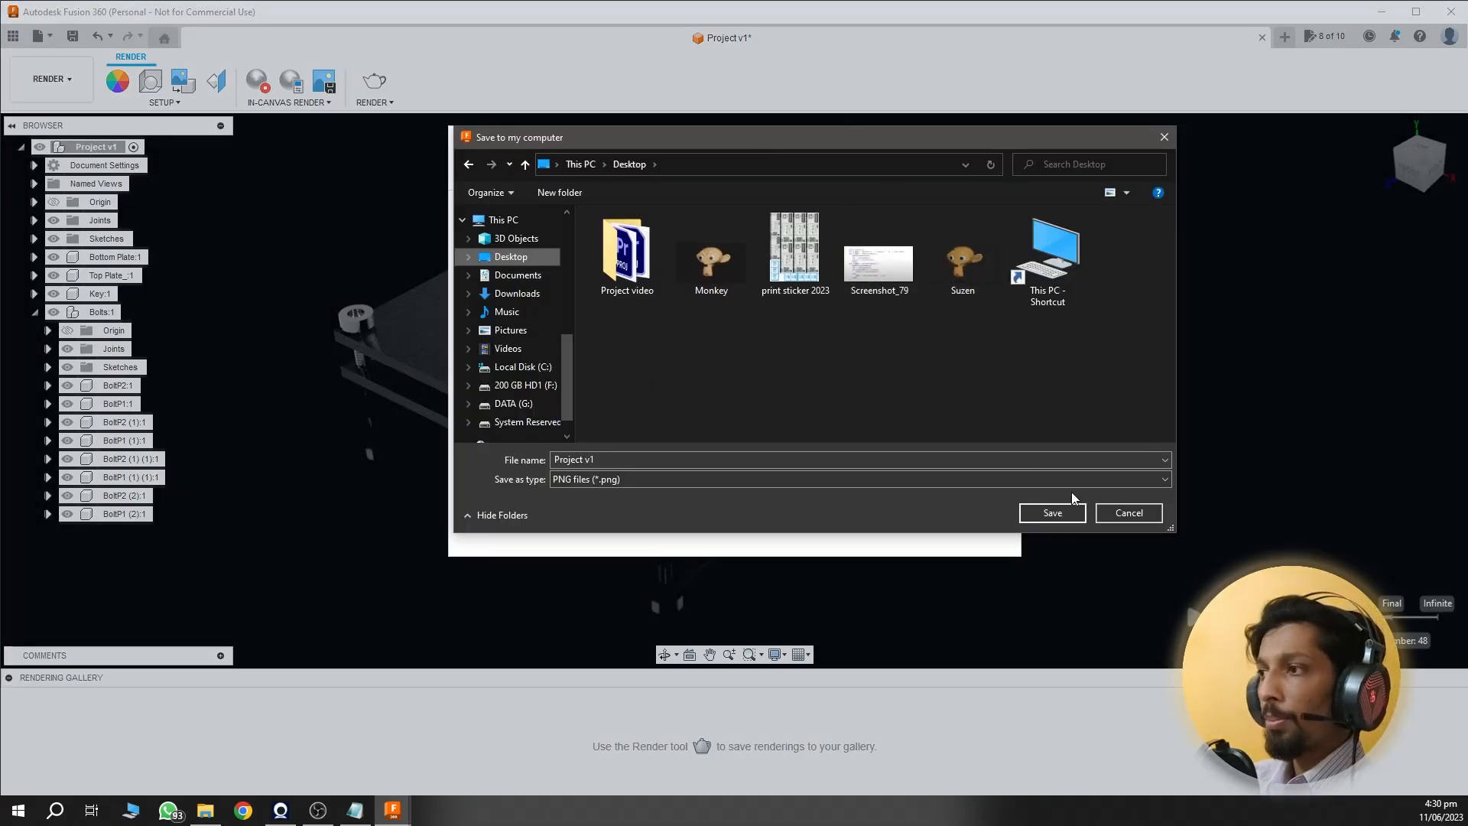
click(1053, 513)
Step: Open the saved Project v1 image from the desktop, inspect the rendered key and plates up close, and close it
key(super+d)
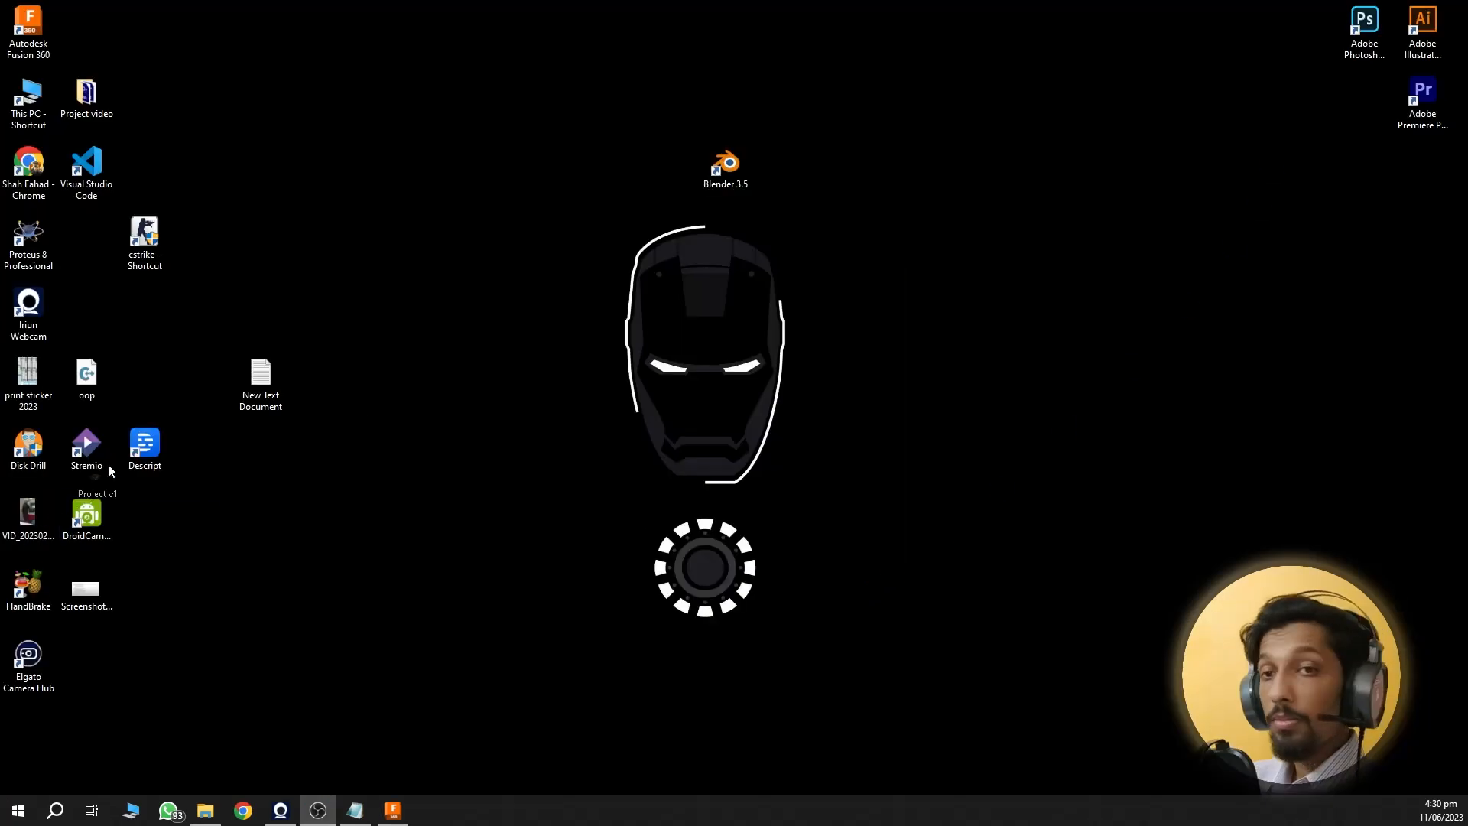
drag(485, 313, 559, 457)
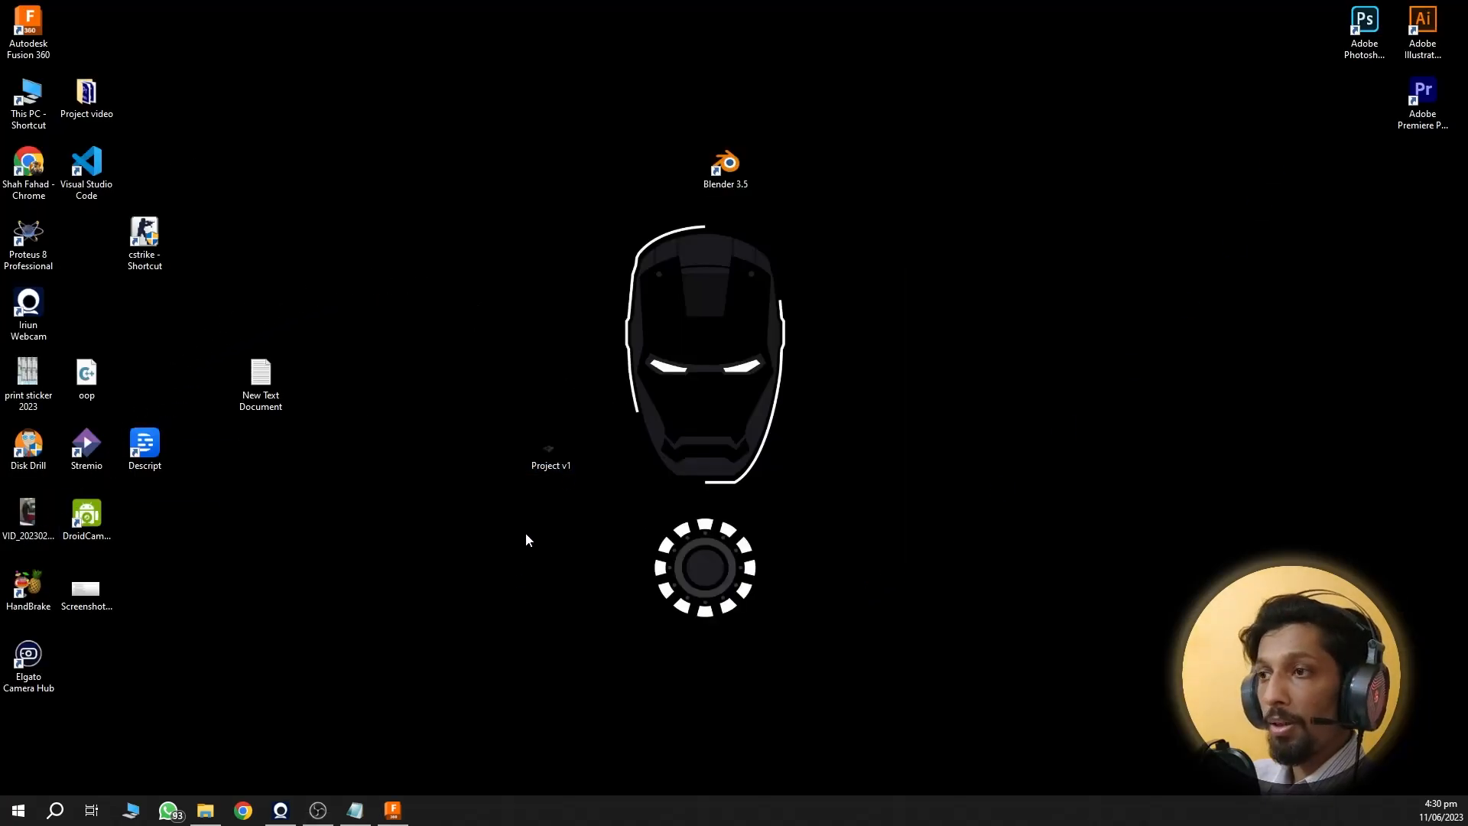
double_click(550, 451)
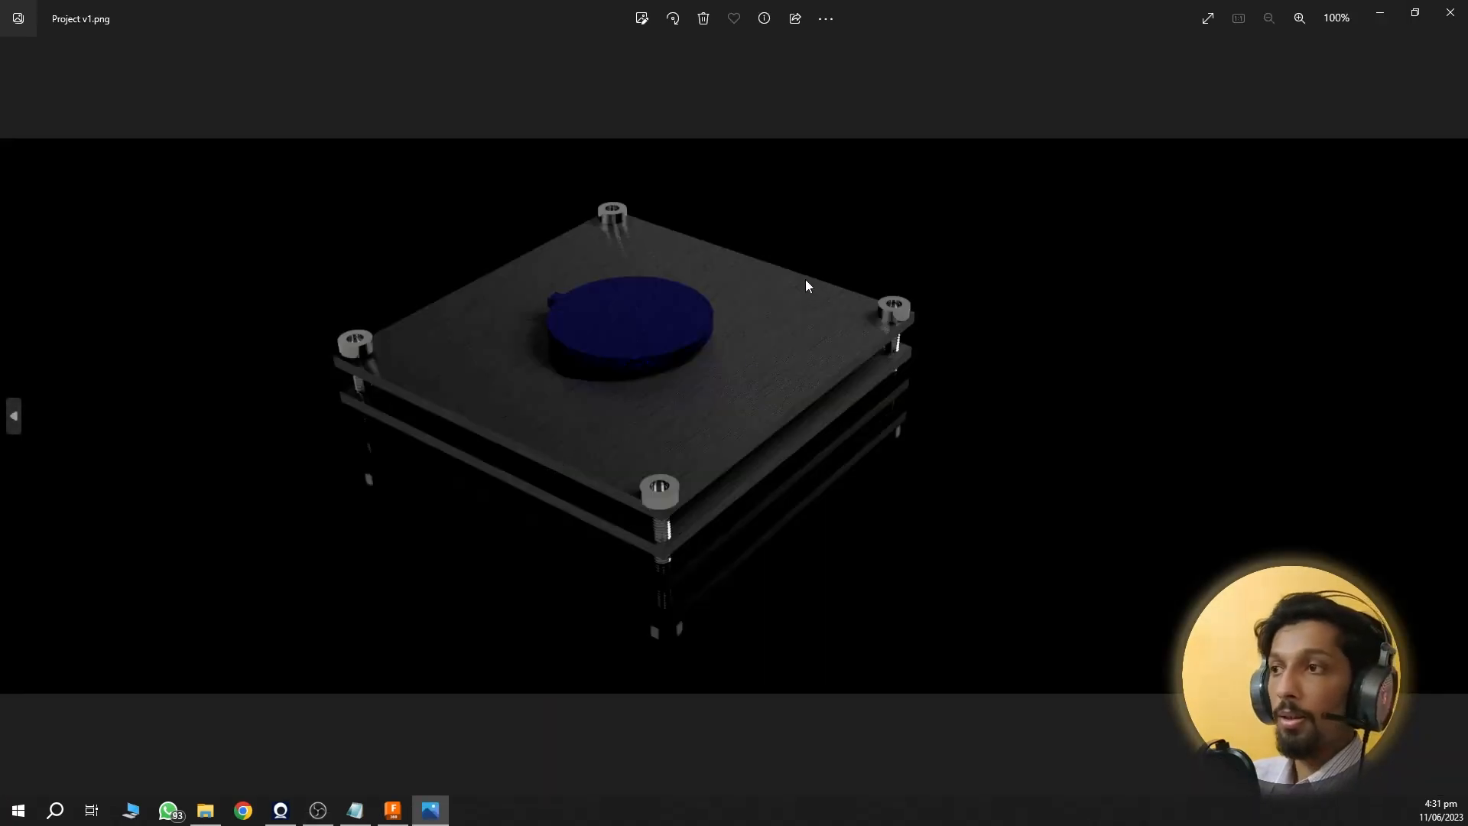
scroll(601, 425, up, 3)
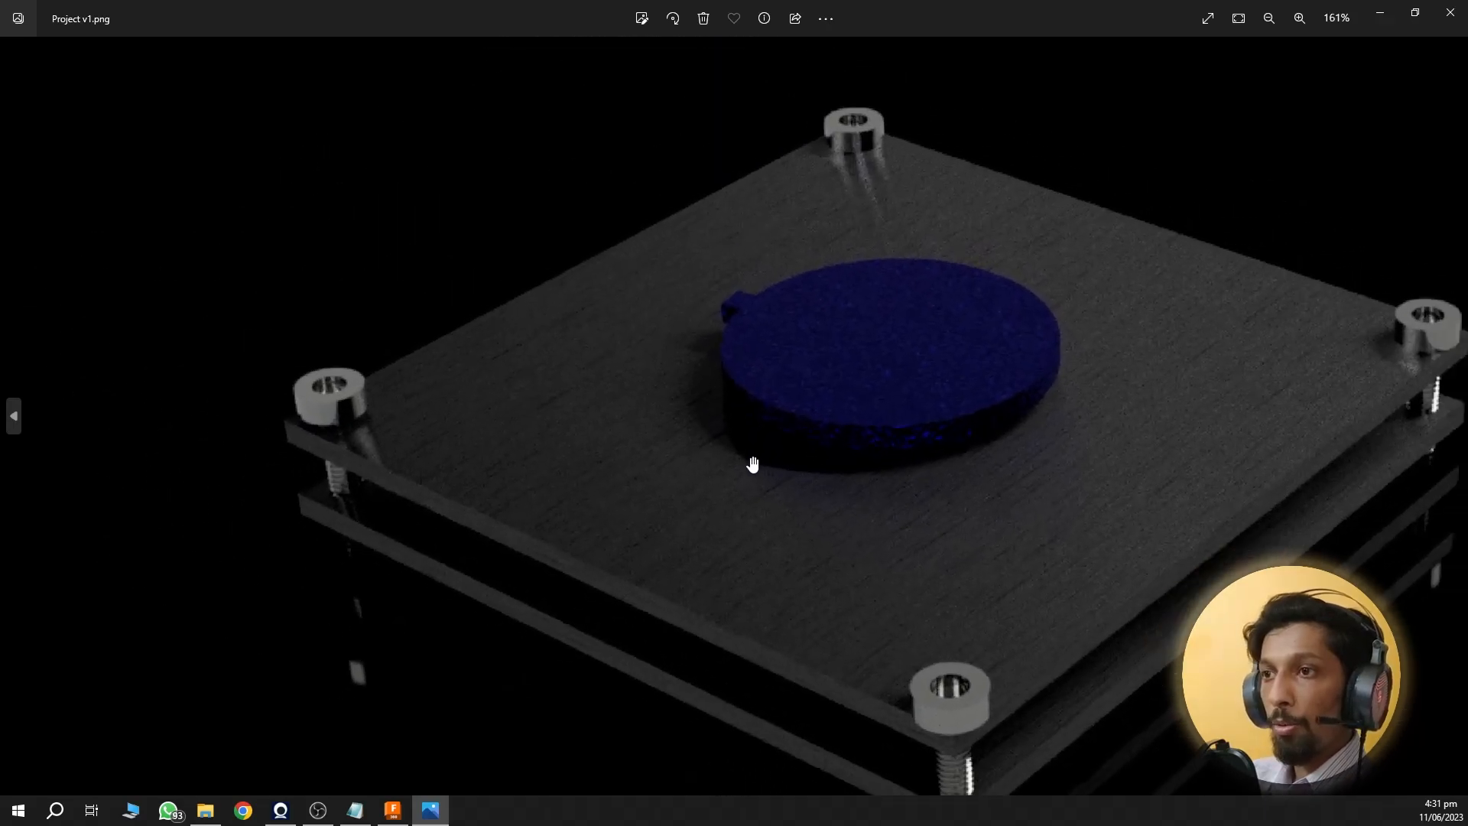
scroll(751, 463, down, 2)
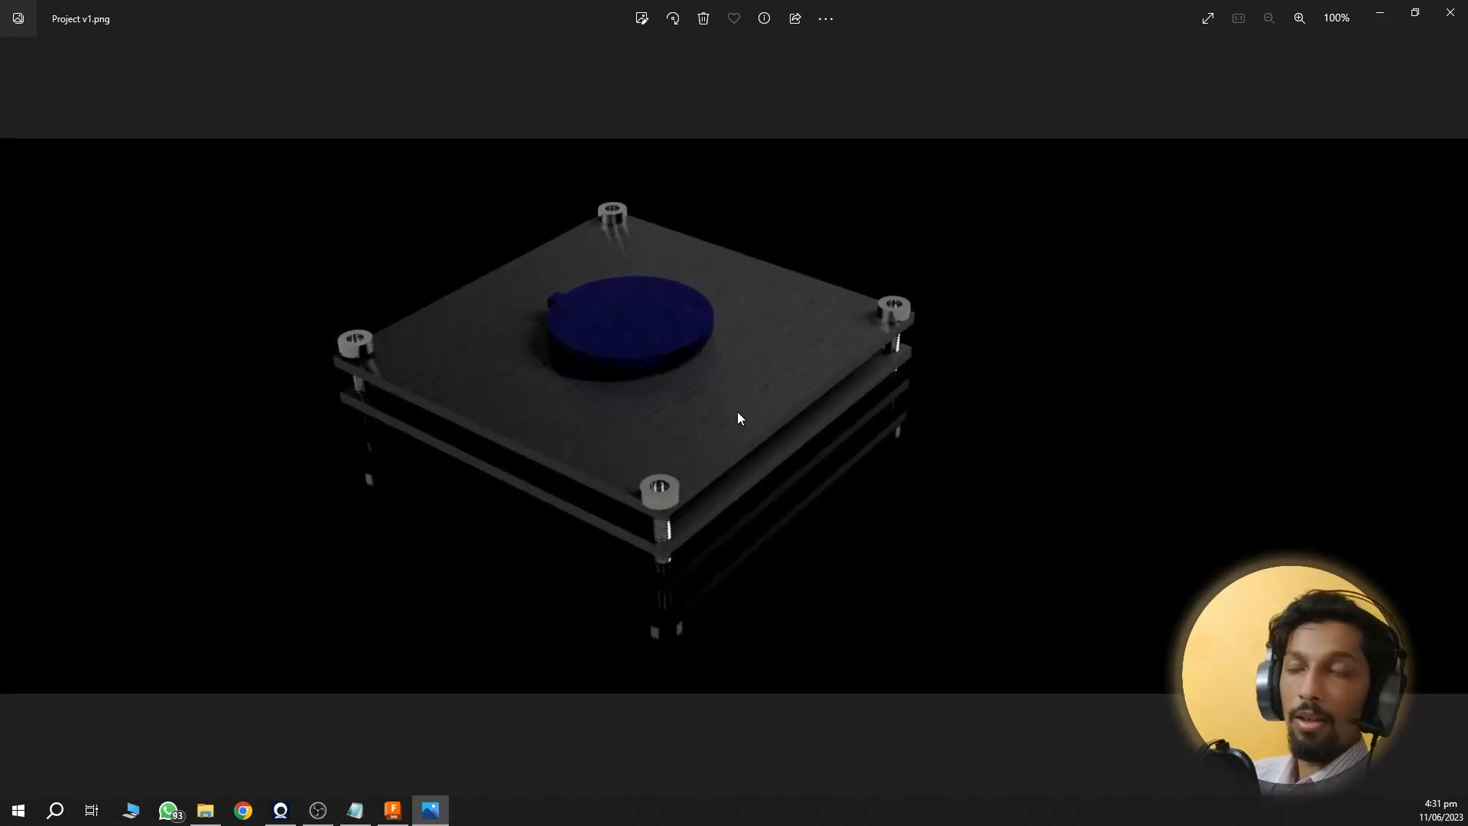
click(1451, 12)
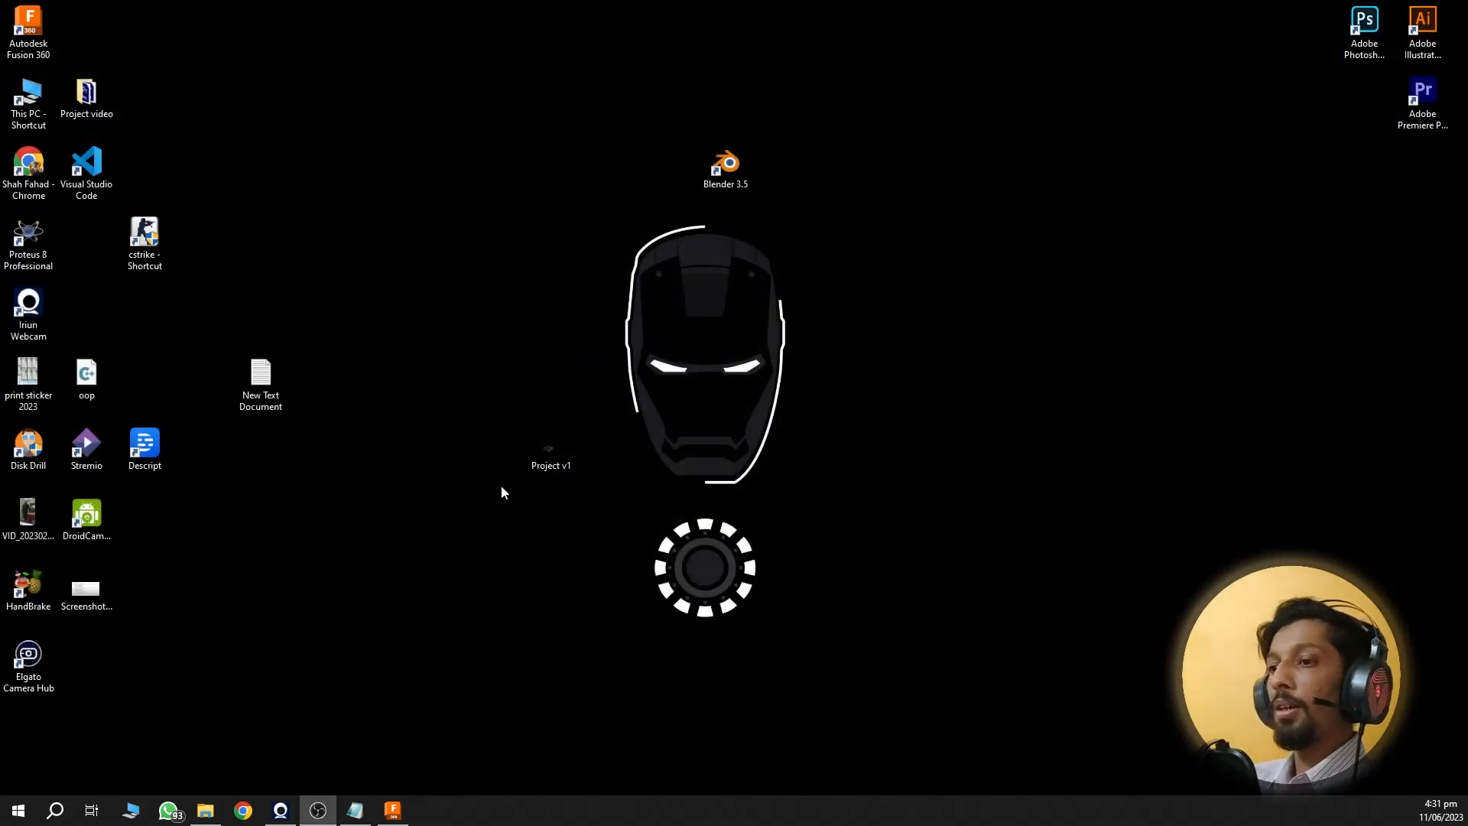
Step: Return to Fusion 360 and switch the project to the Animation workspace
click(392, 810)
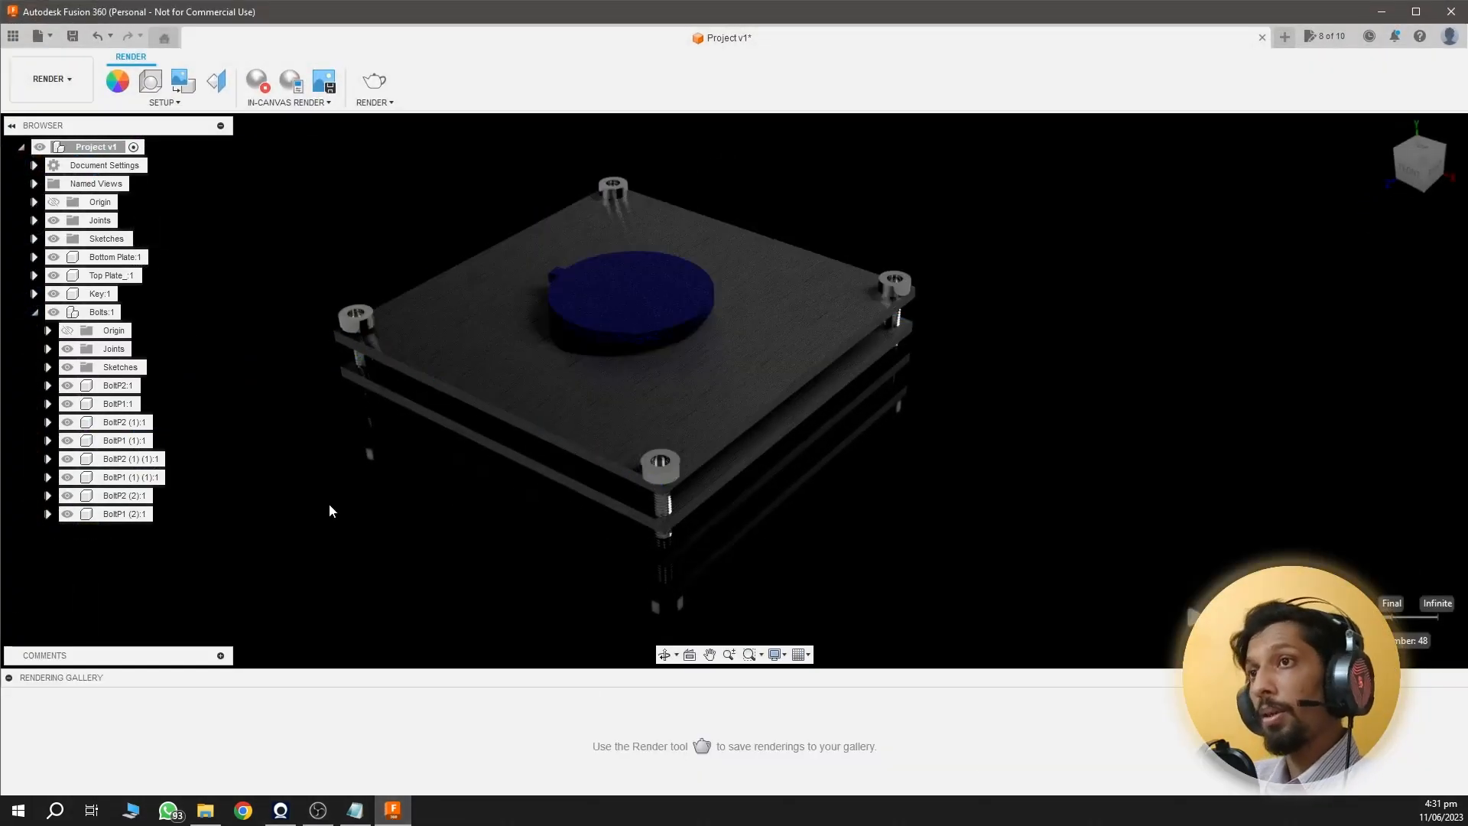
click(34, 80)
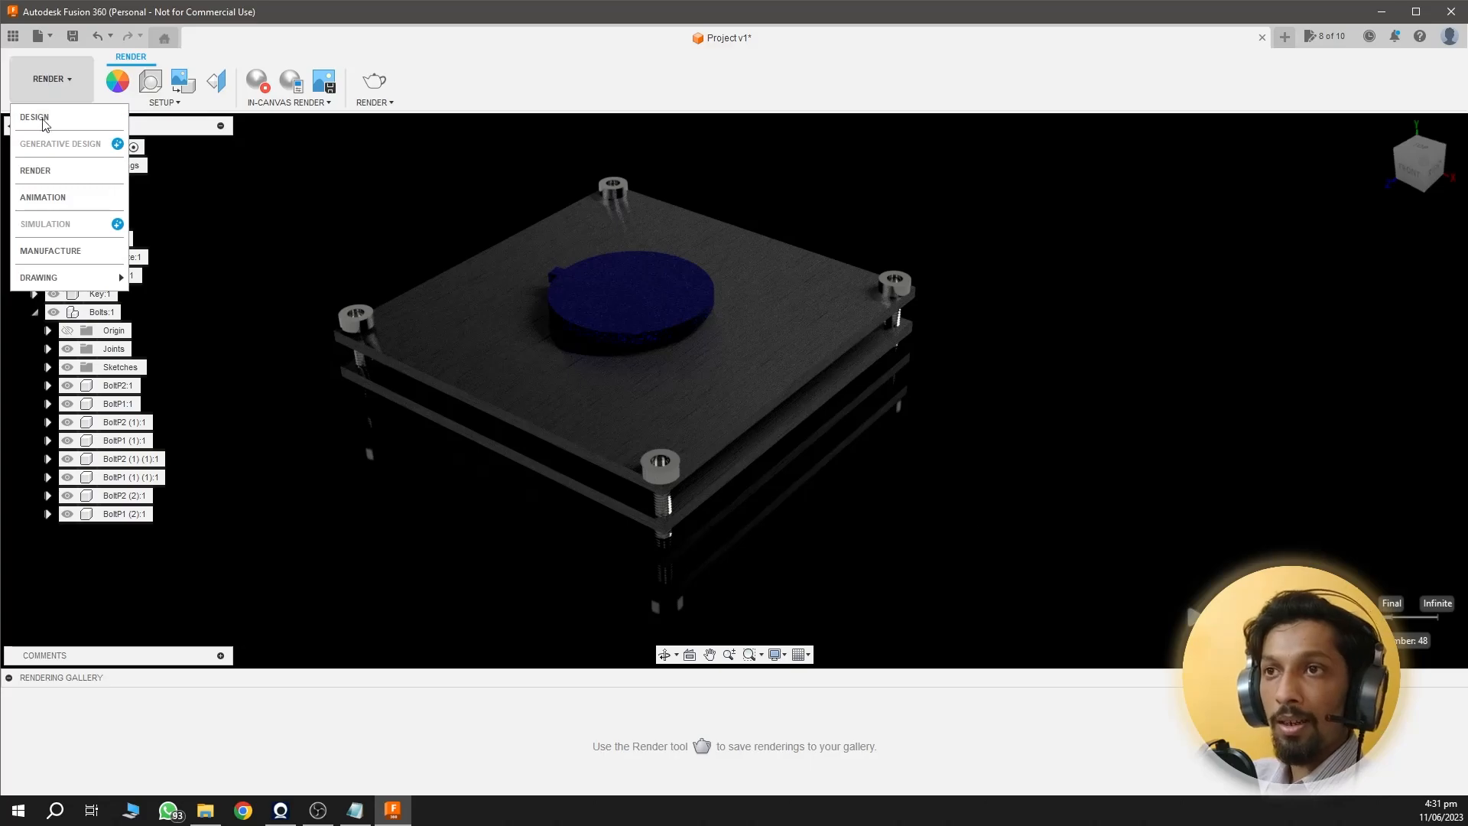
click(43, 198)
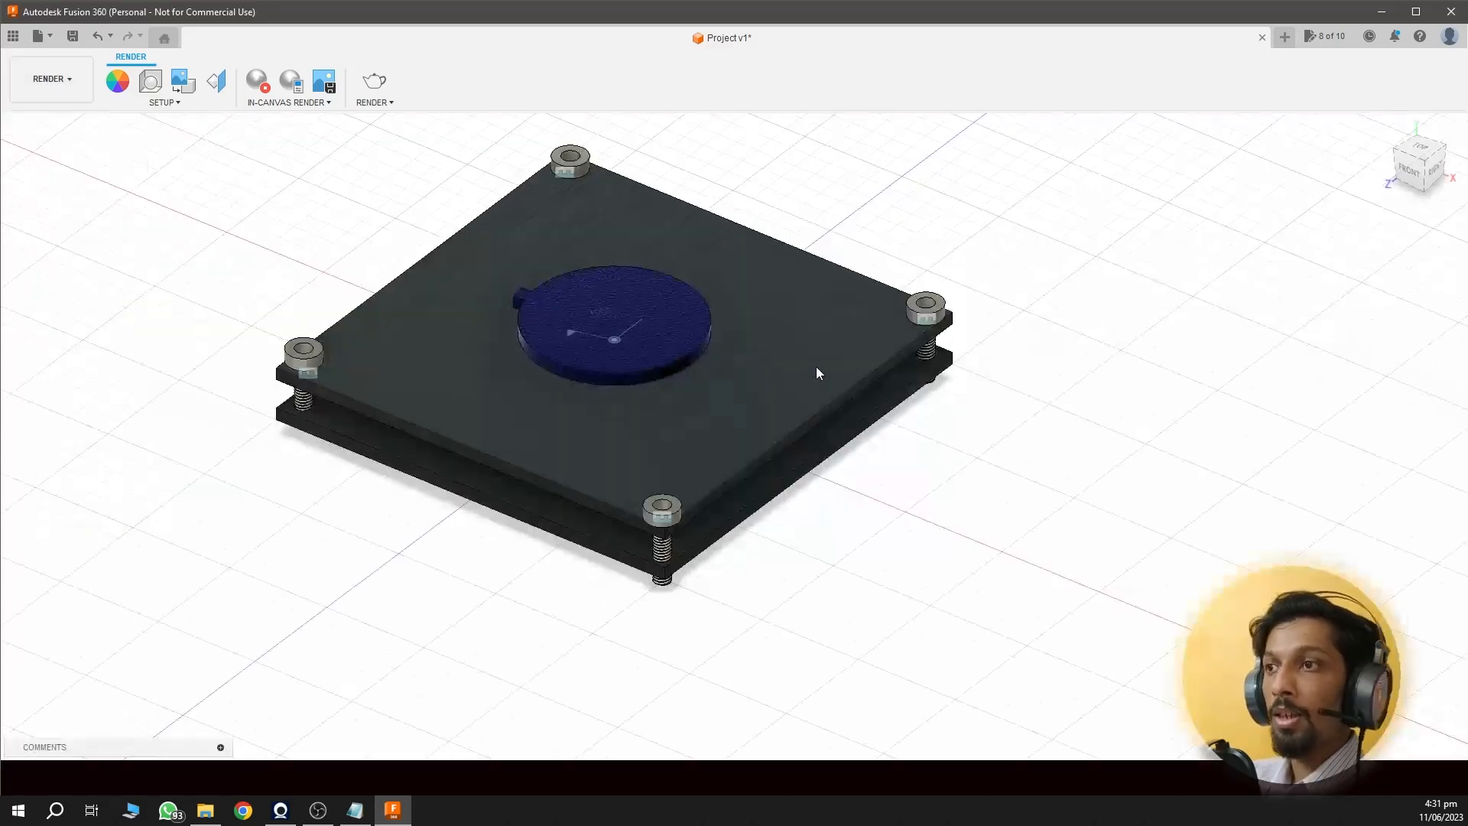
Step: Record a camera move over the first second of the storyboard, ending in a raised corner view of the assembly
shift+middle_drag(593, 516, 500, 507)
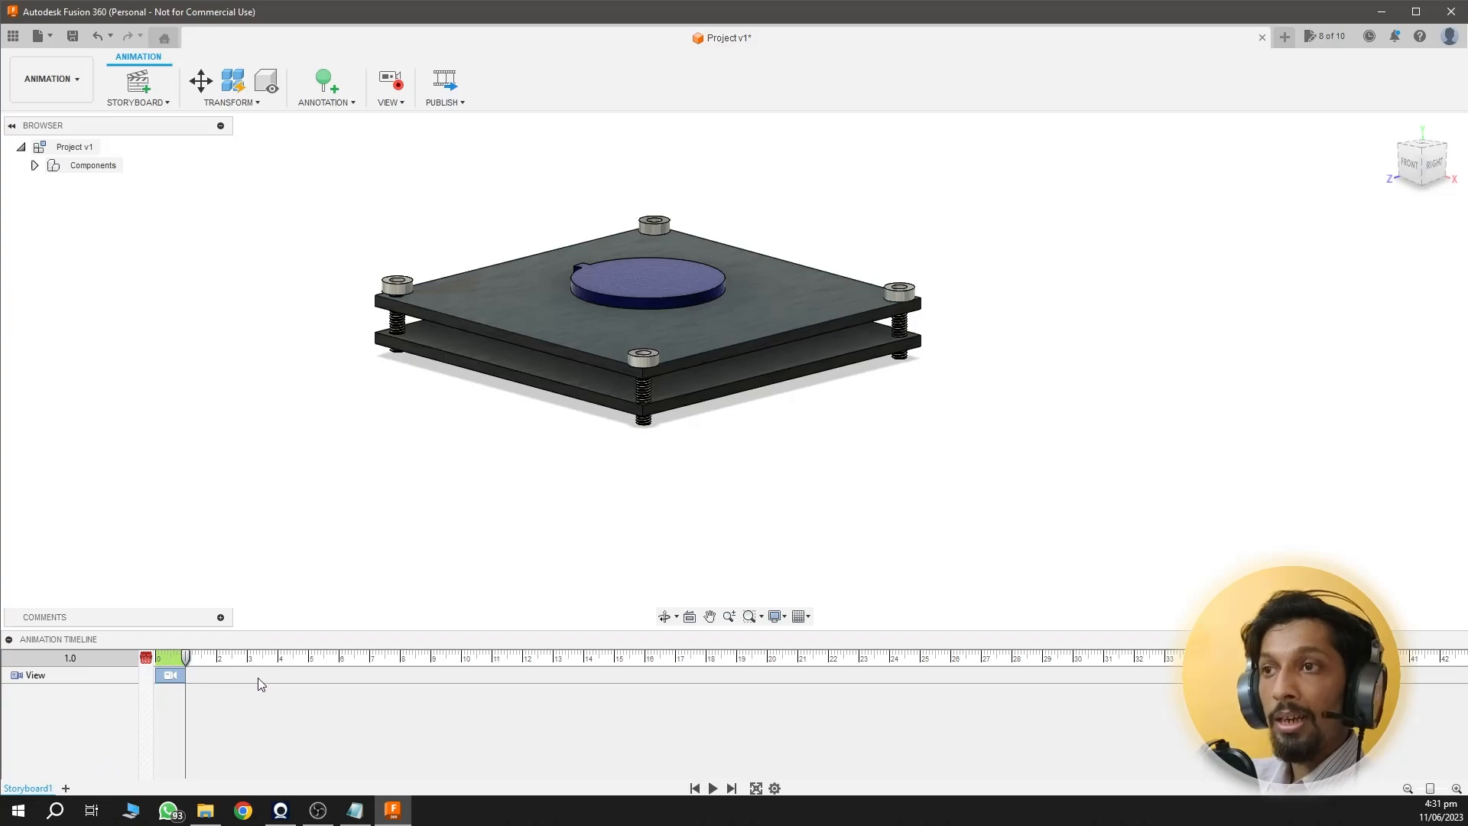
middle_drag(501, 442, 481, 519)
mouse_move(387, 511)
shift+middle_down()
mouse_move(475, 510)
mouse_move(397, 515)
shift+middle_up()
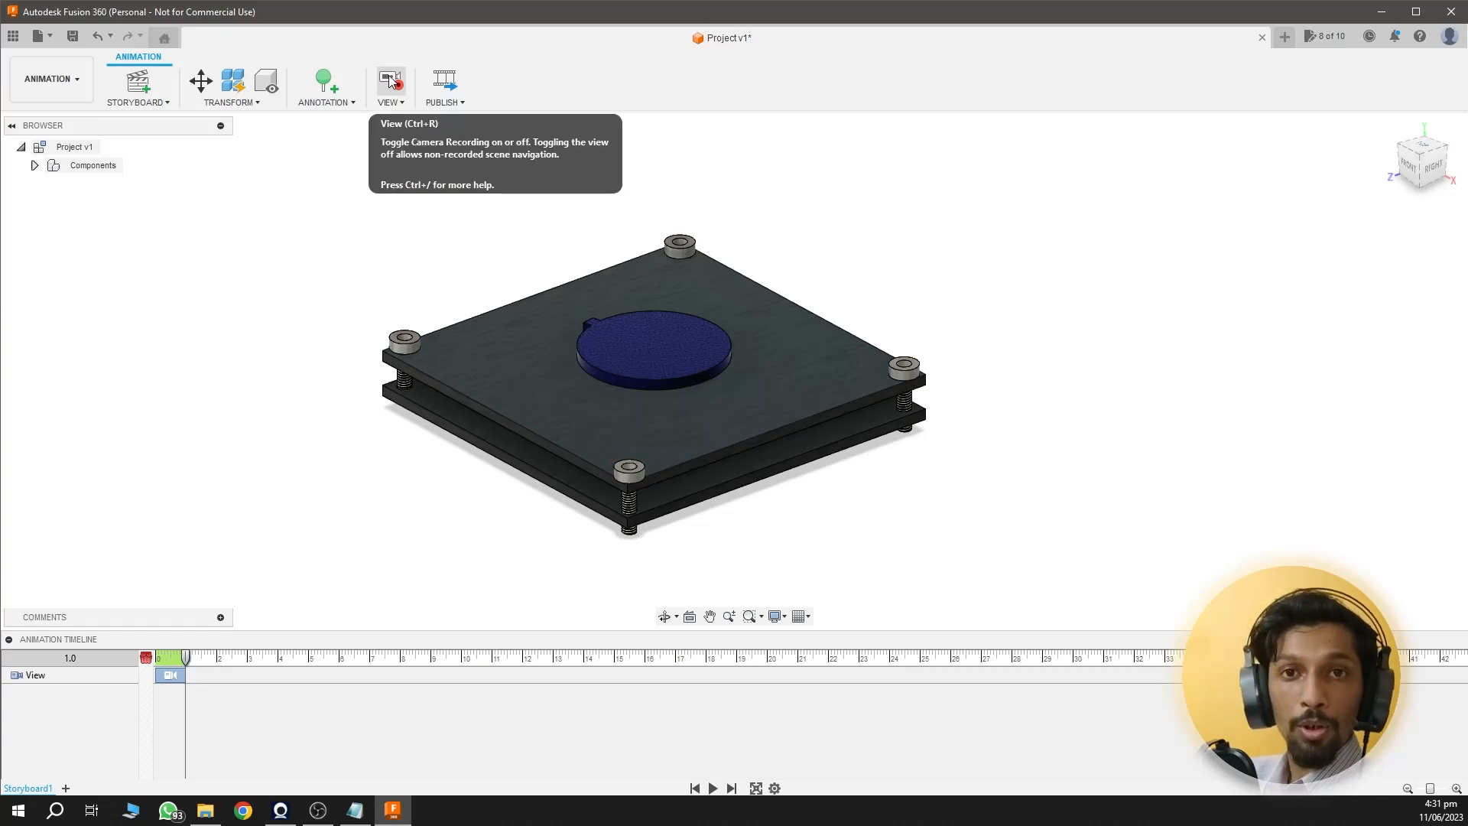
Step: Move the playhead to 5.1 s and record a camera orbit around the assembly towards its right side
drag(185, 657, 313, 662)
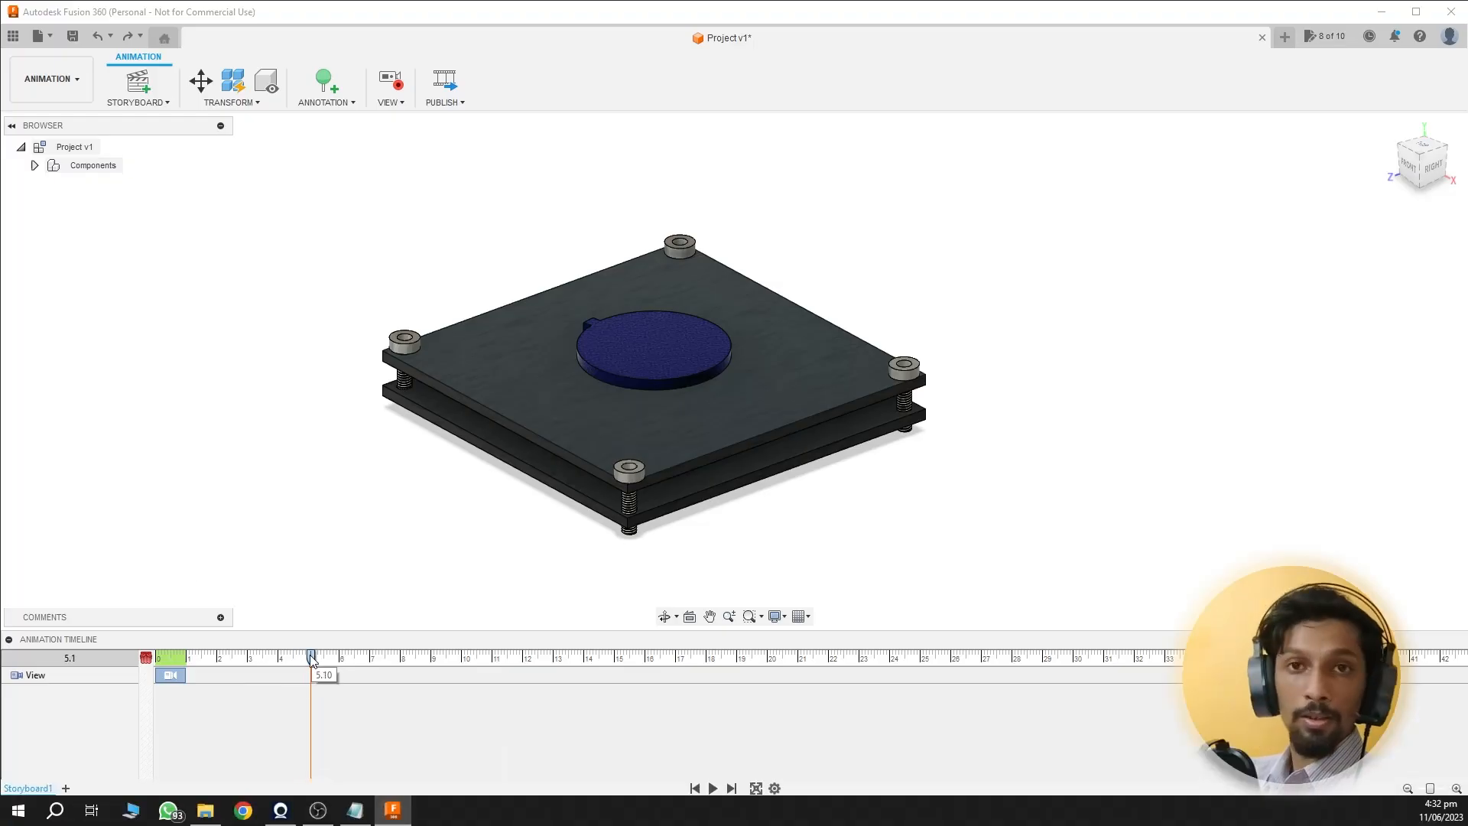
shift+middle_drag(885, 498, 753, 505)
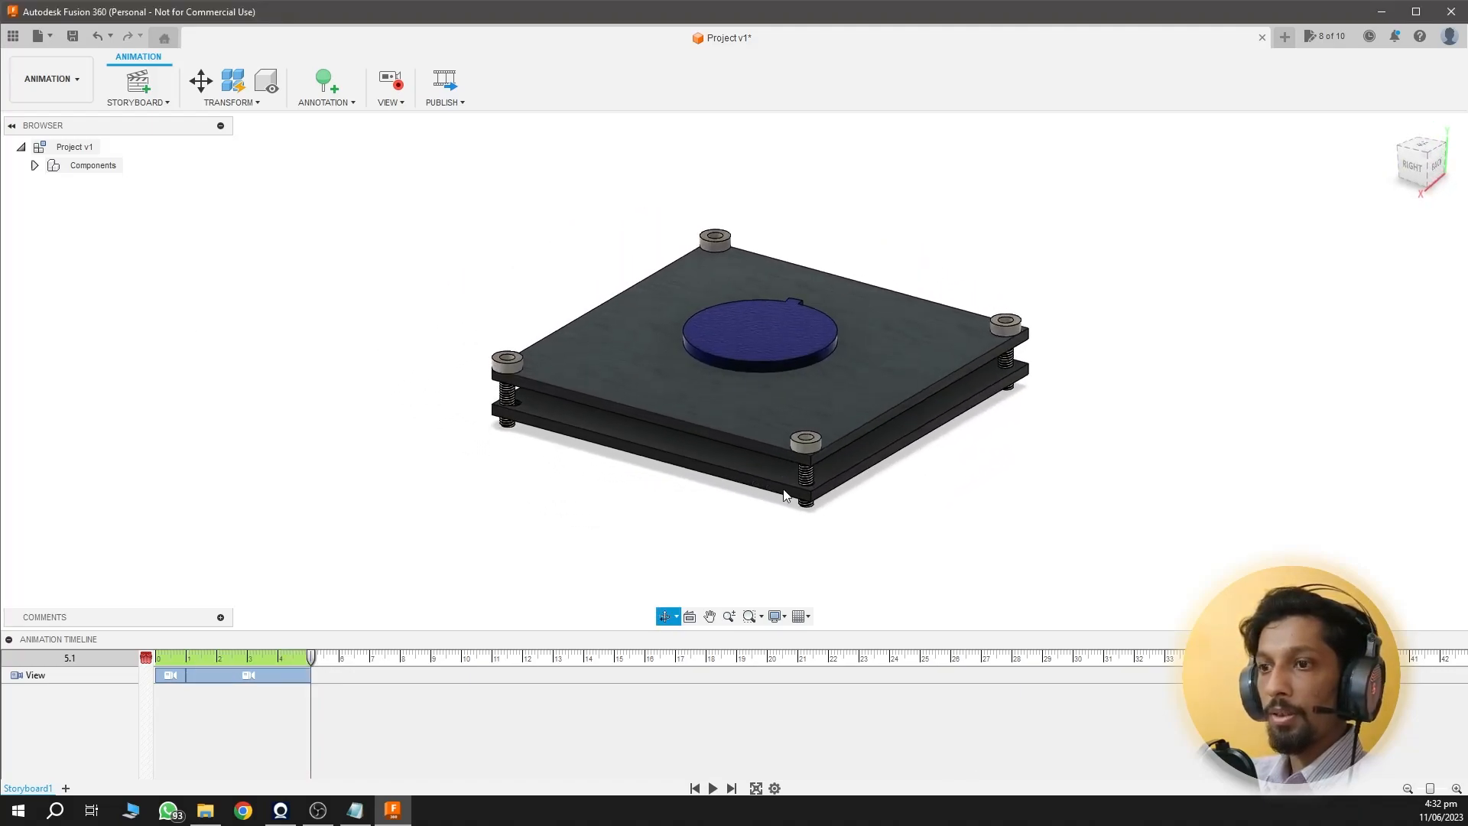
mouse_move(311, 658)
mouse_down()
mouse_move(162, 662)
mouse_move(311, 662)
mouse_up()
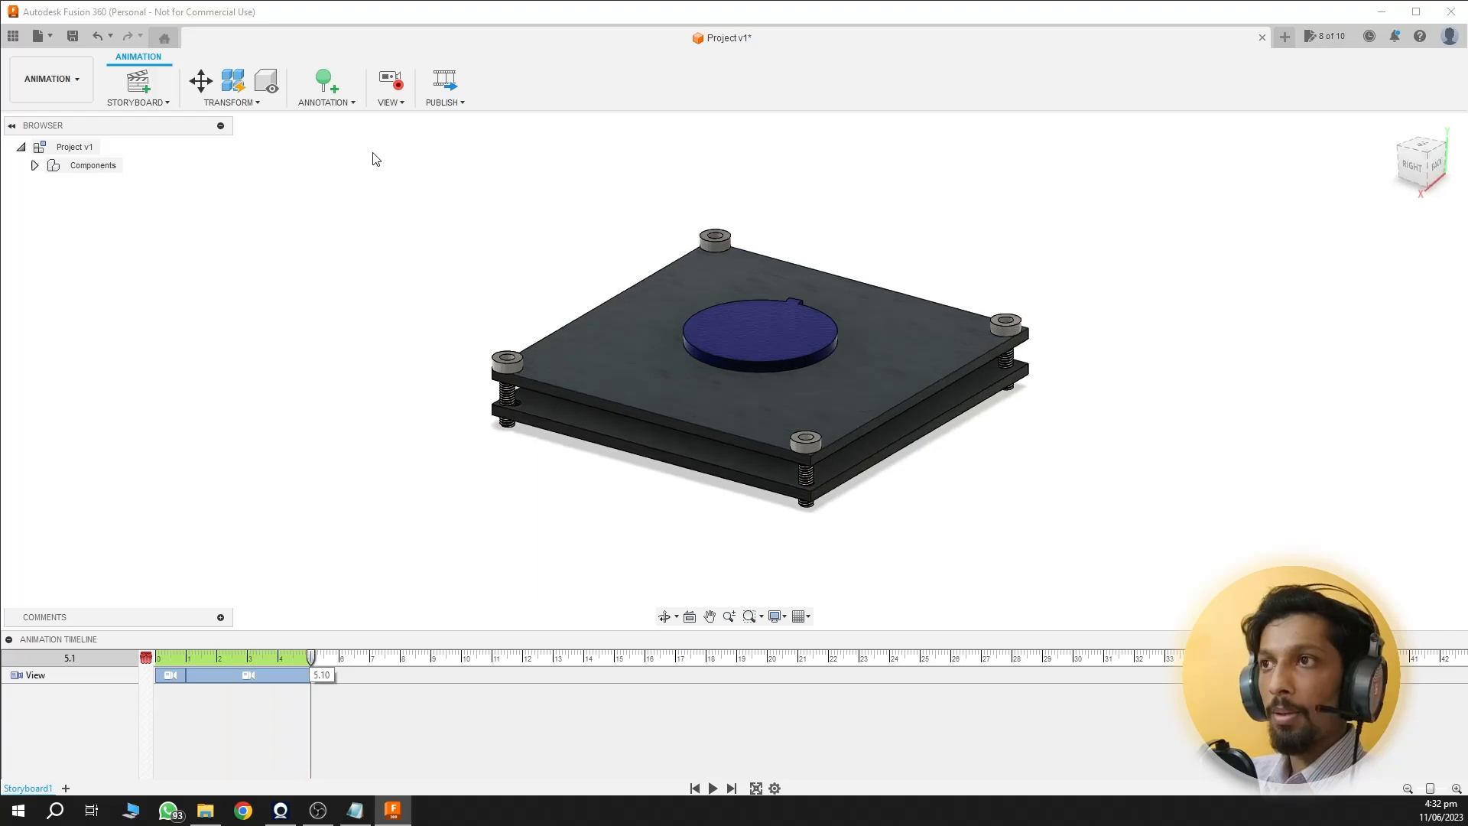
Step: Animate the key rotating about its vertical axis, ending at 8.1 s, so its tab points towards the front
click(391, 83)
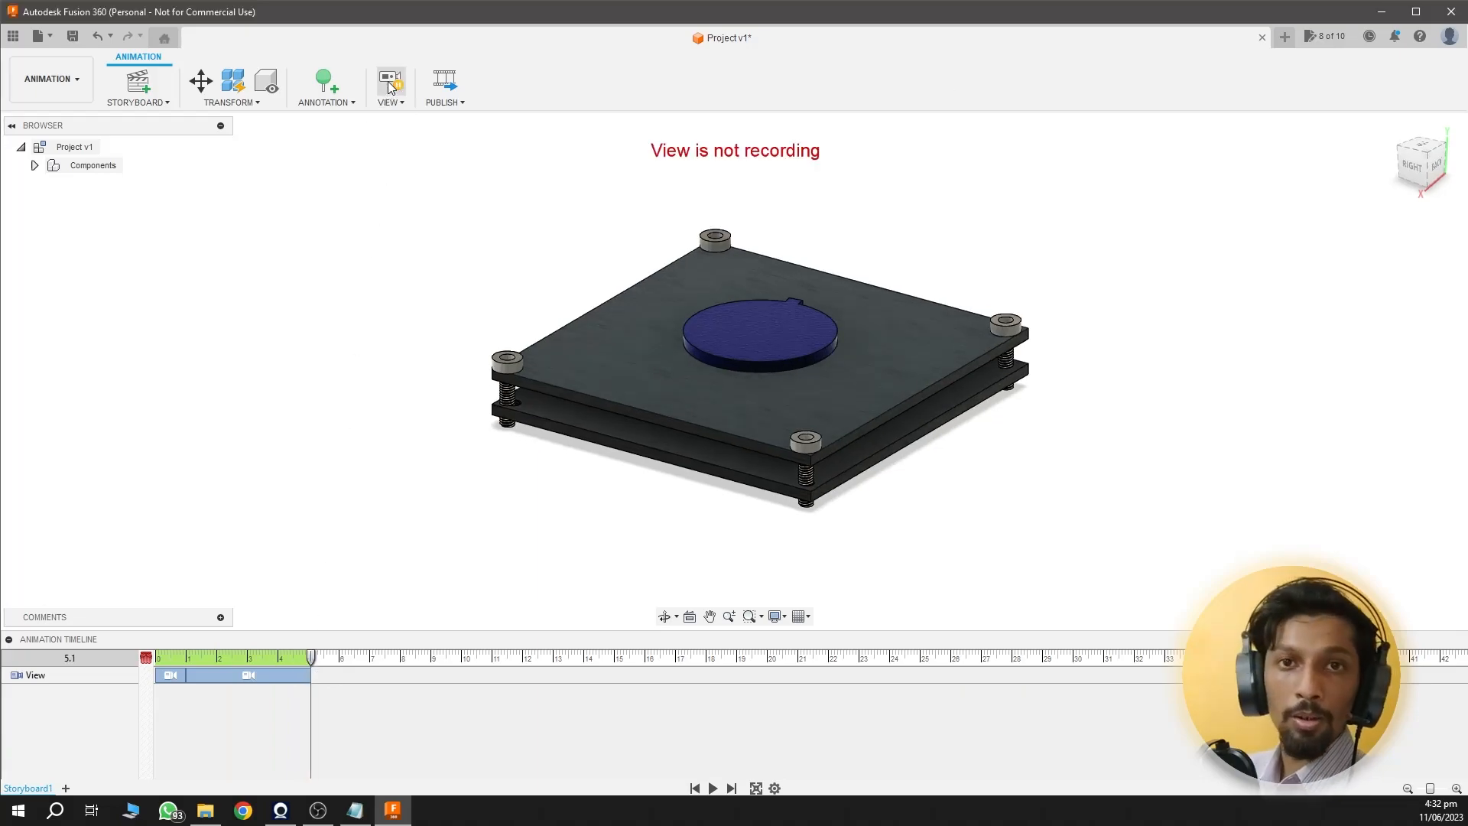
drag(312, 659, 398, 658)
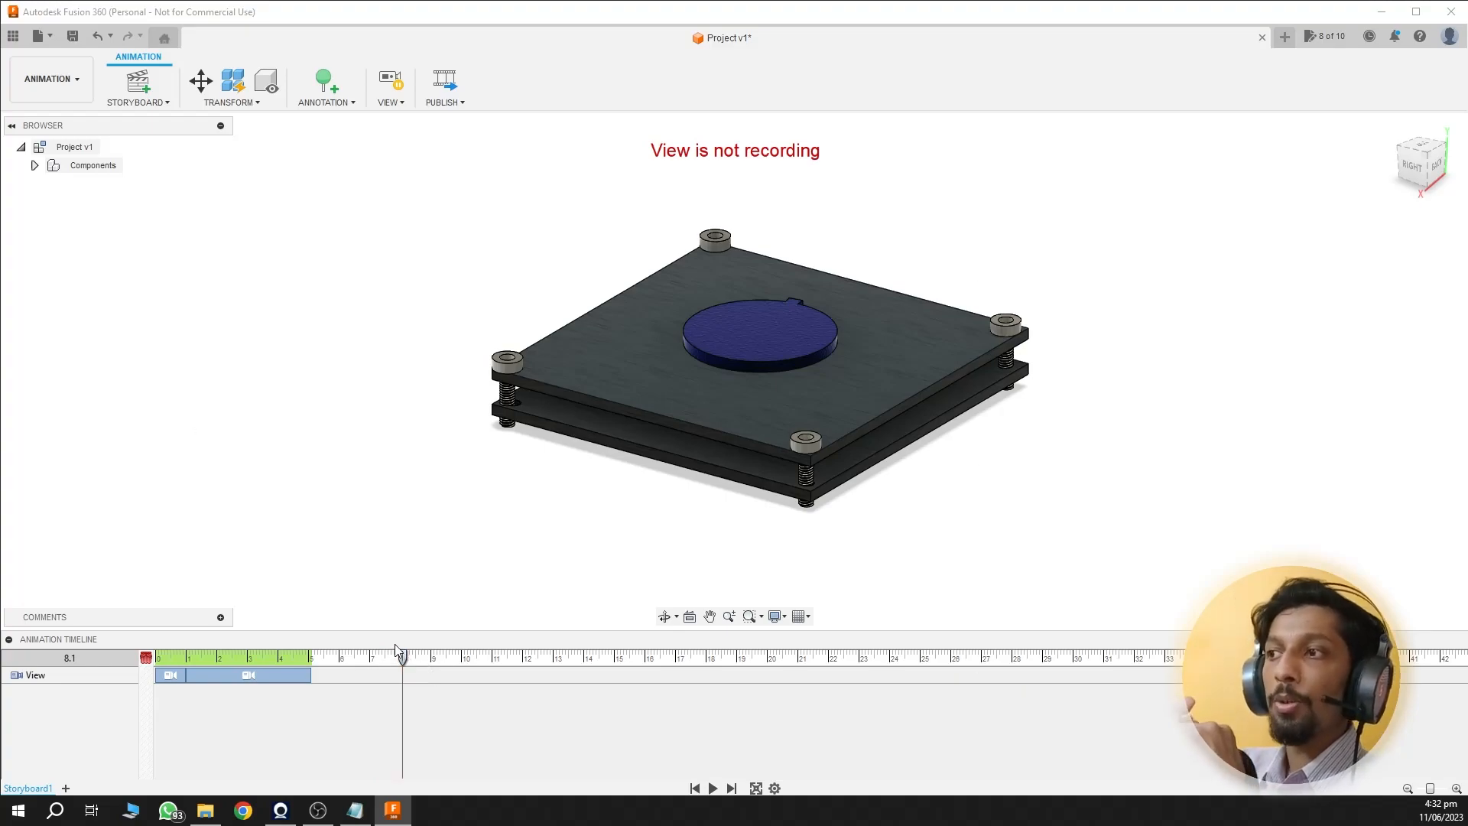
click(390, 82)
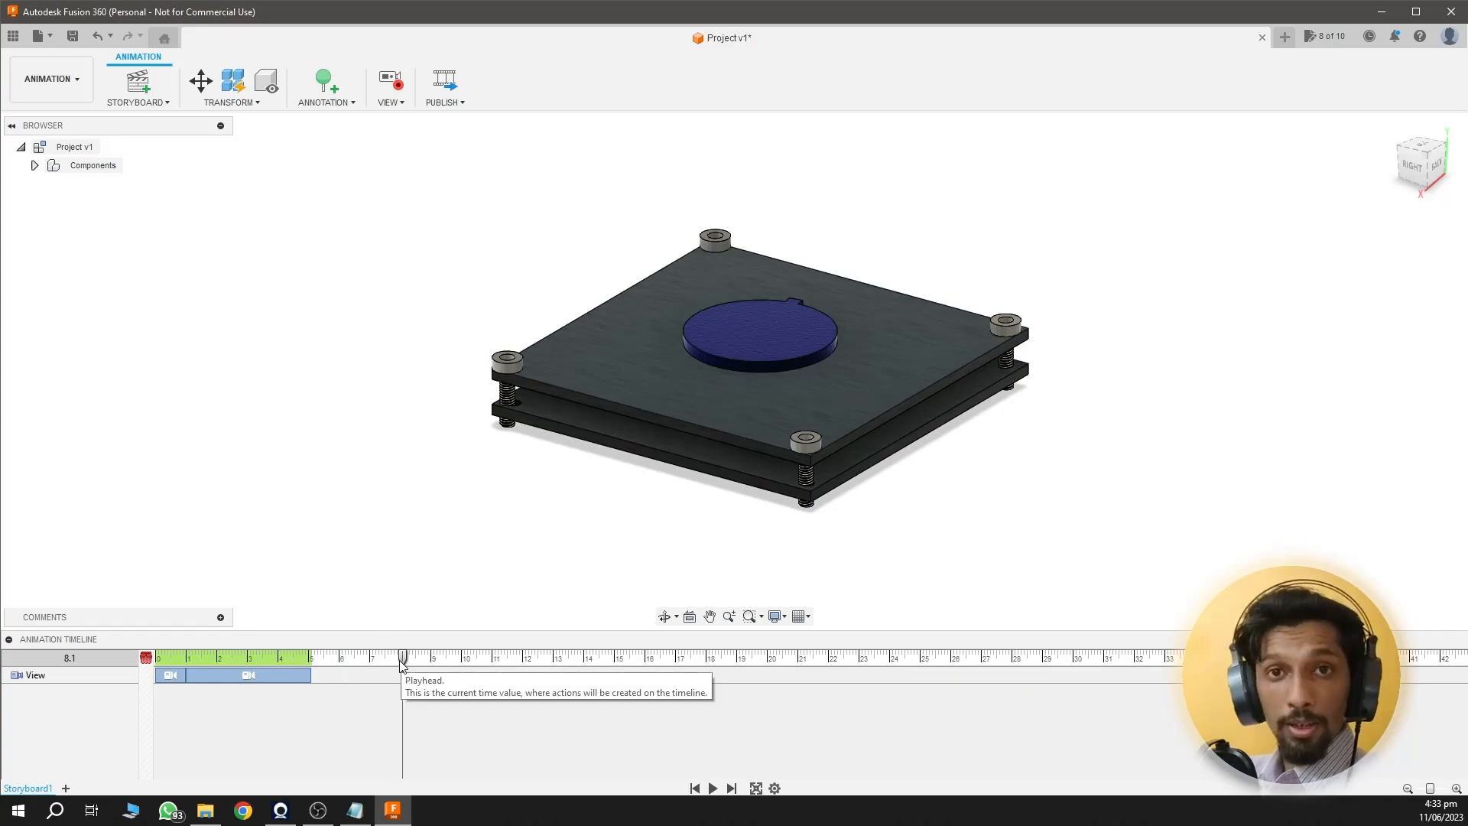
click(200, 80)
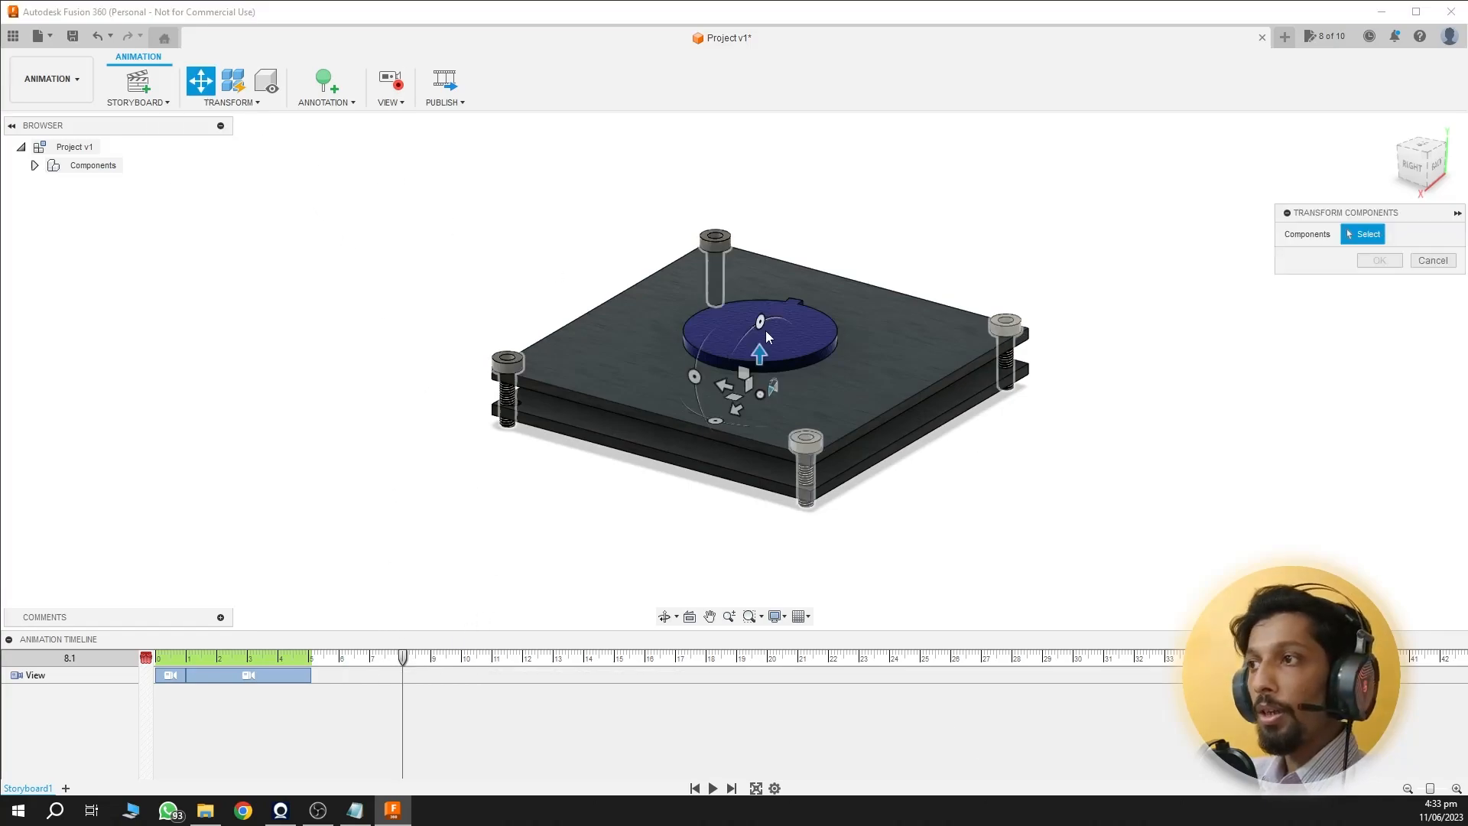
click(791, 325)
drag(836, 361, 621, 313)
click(1369, 469)
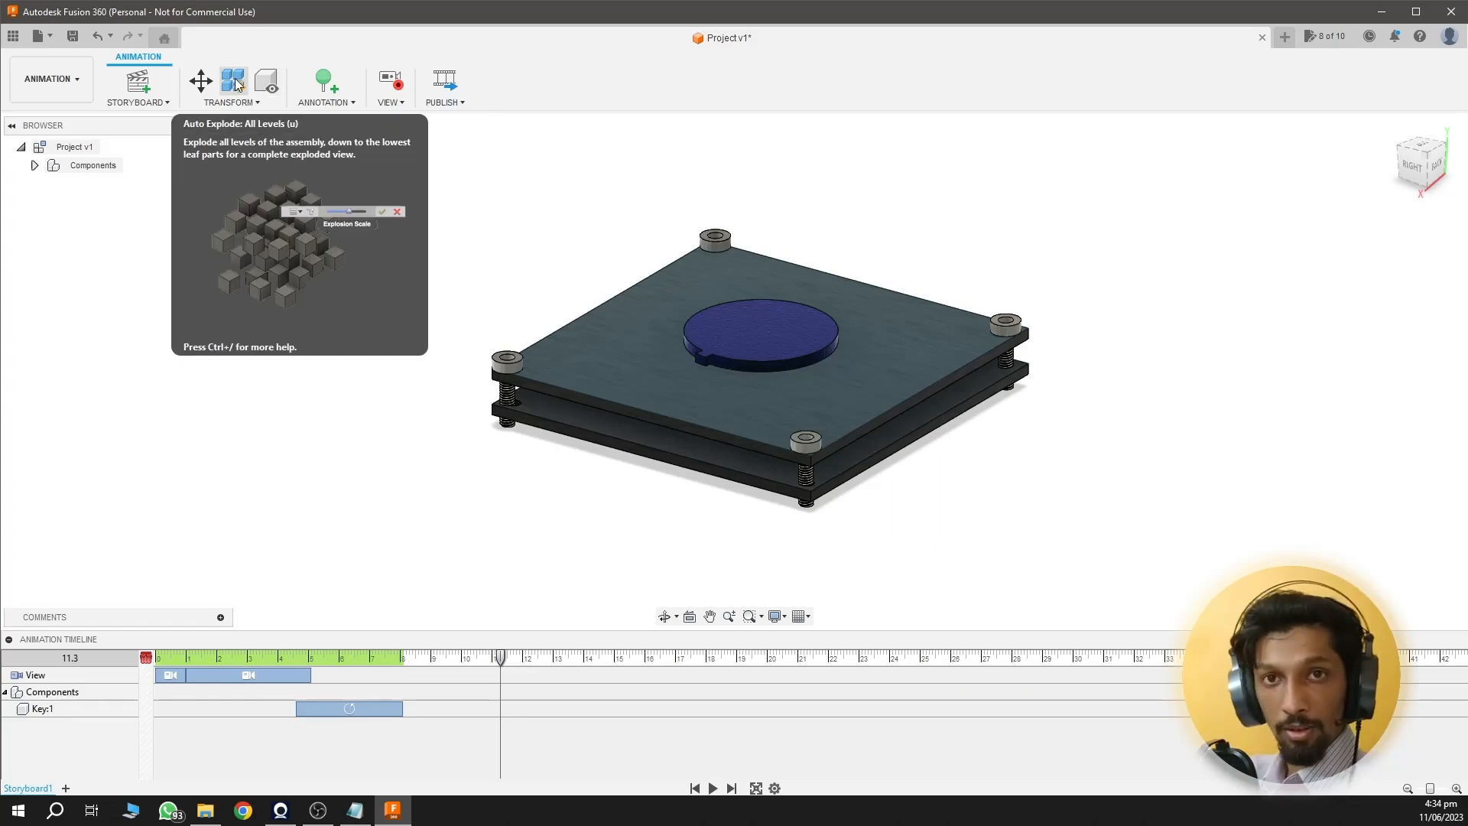
Step: Auto-explode the key upward out of the top plate and stretch its move action to run from 8.1 s to 12.3 s
click(699, 336)
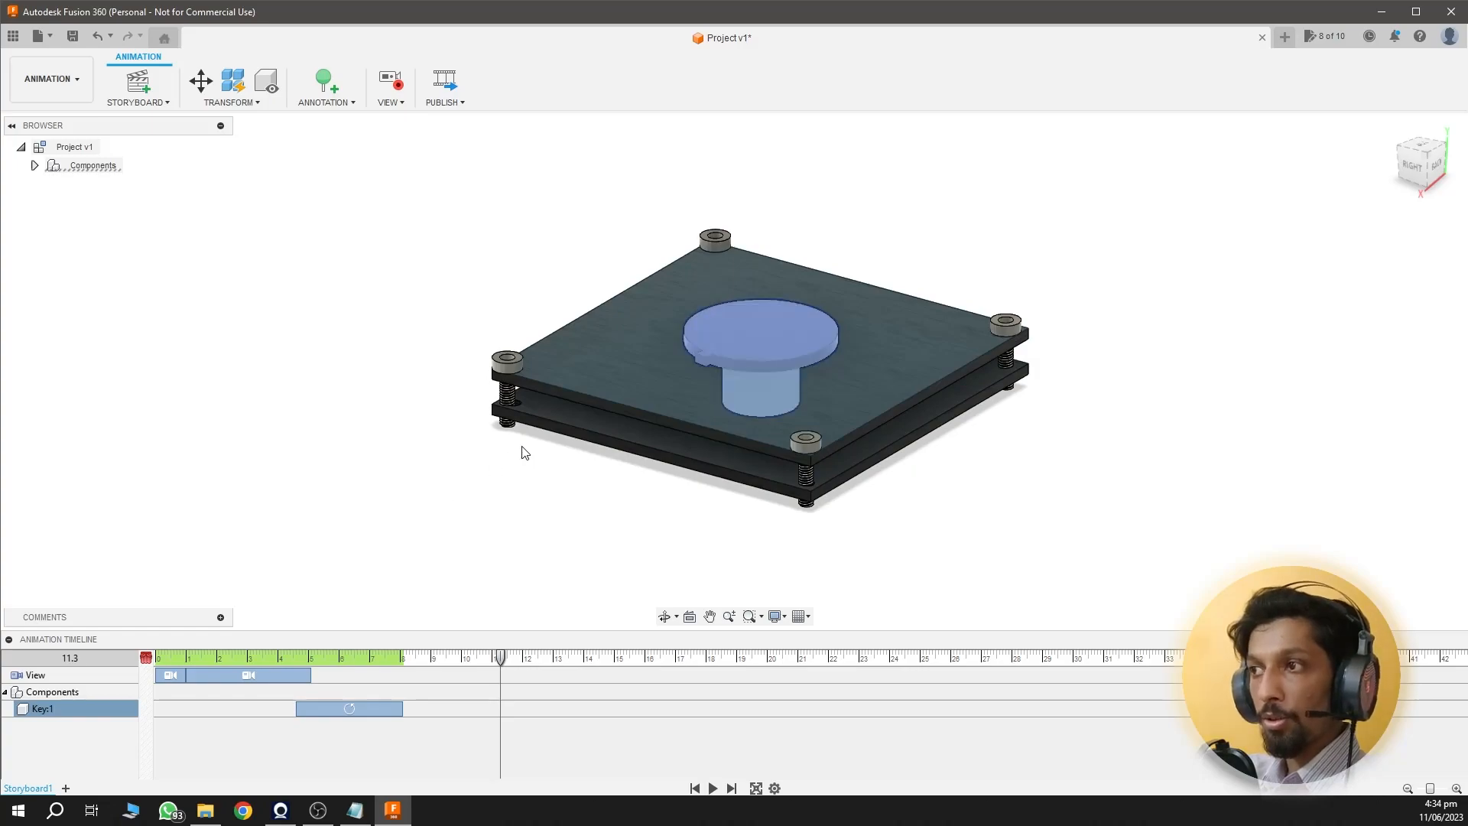
click(750, 372)
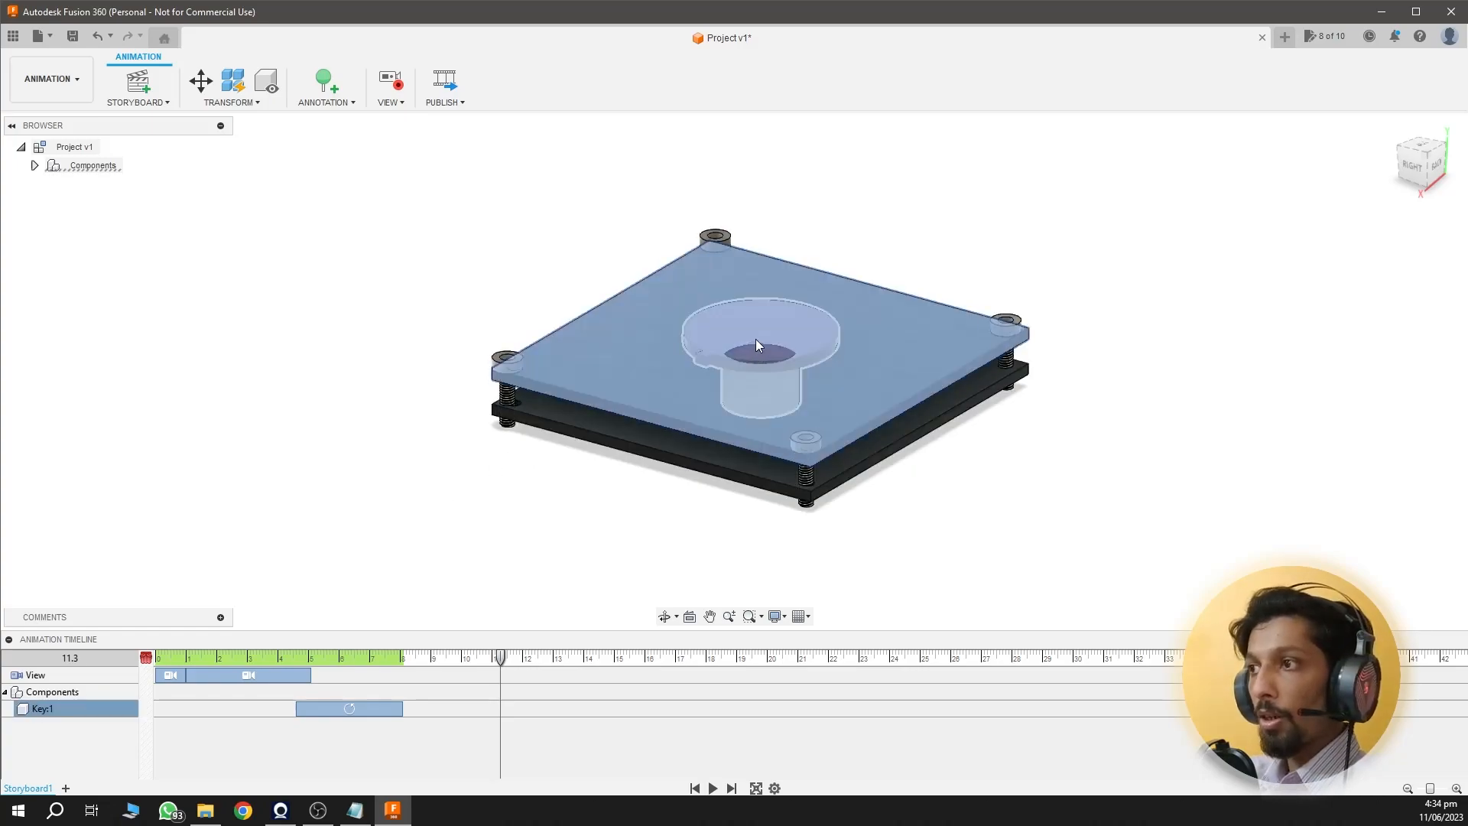
click(236, 90)
drag(769, 169, 781, 170)
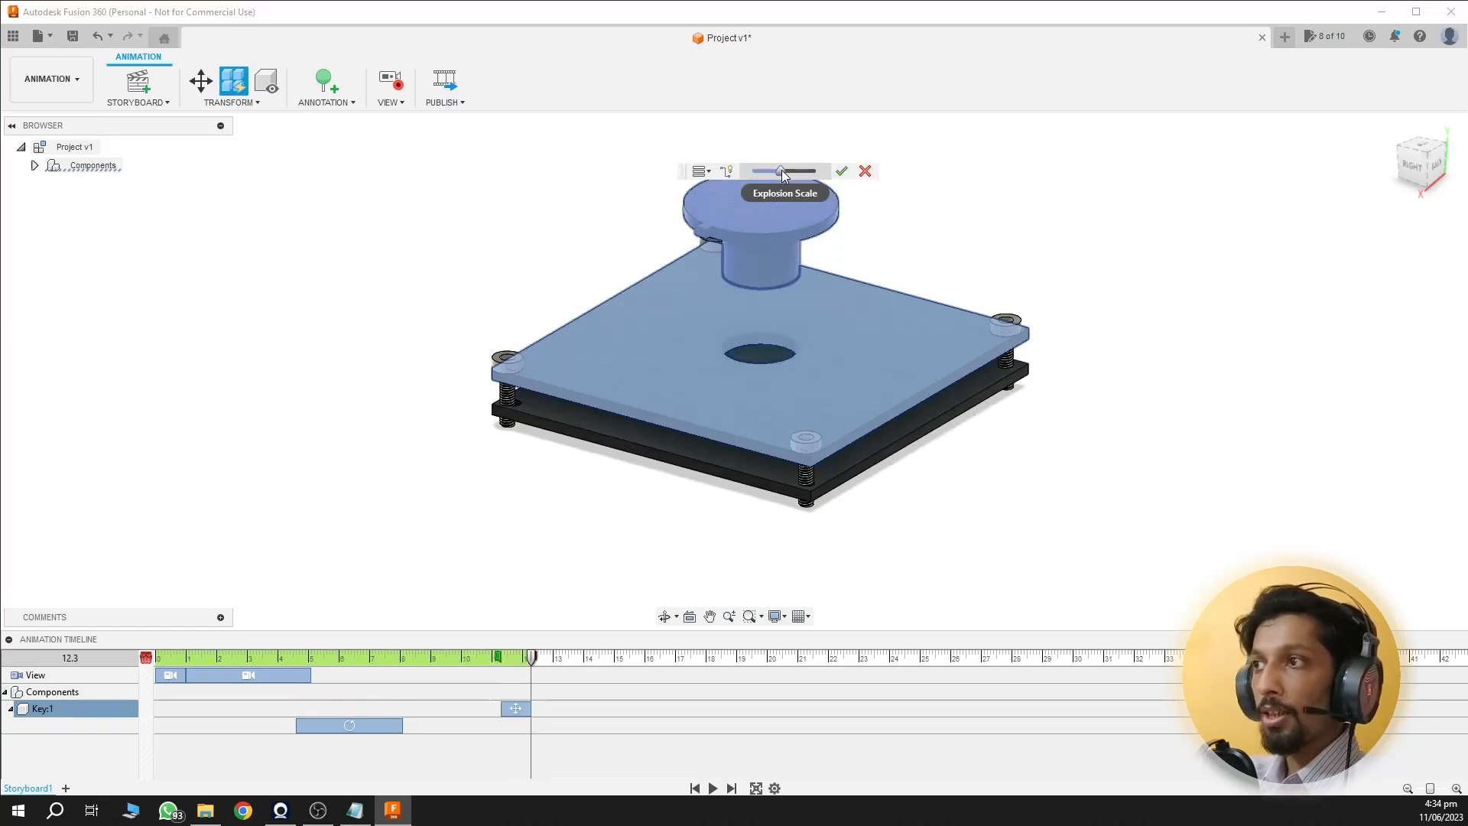
click(842, 172)
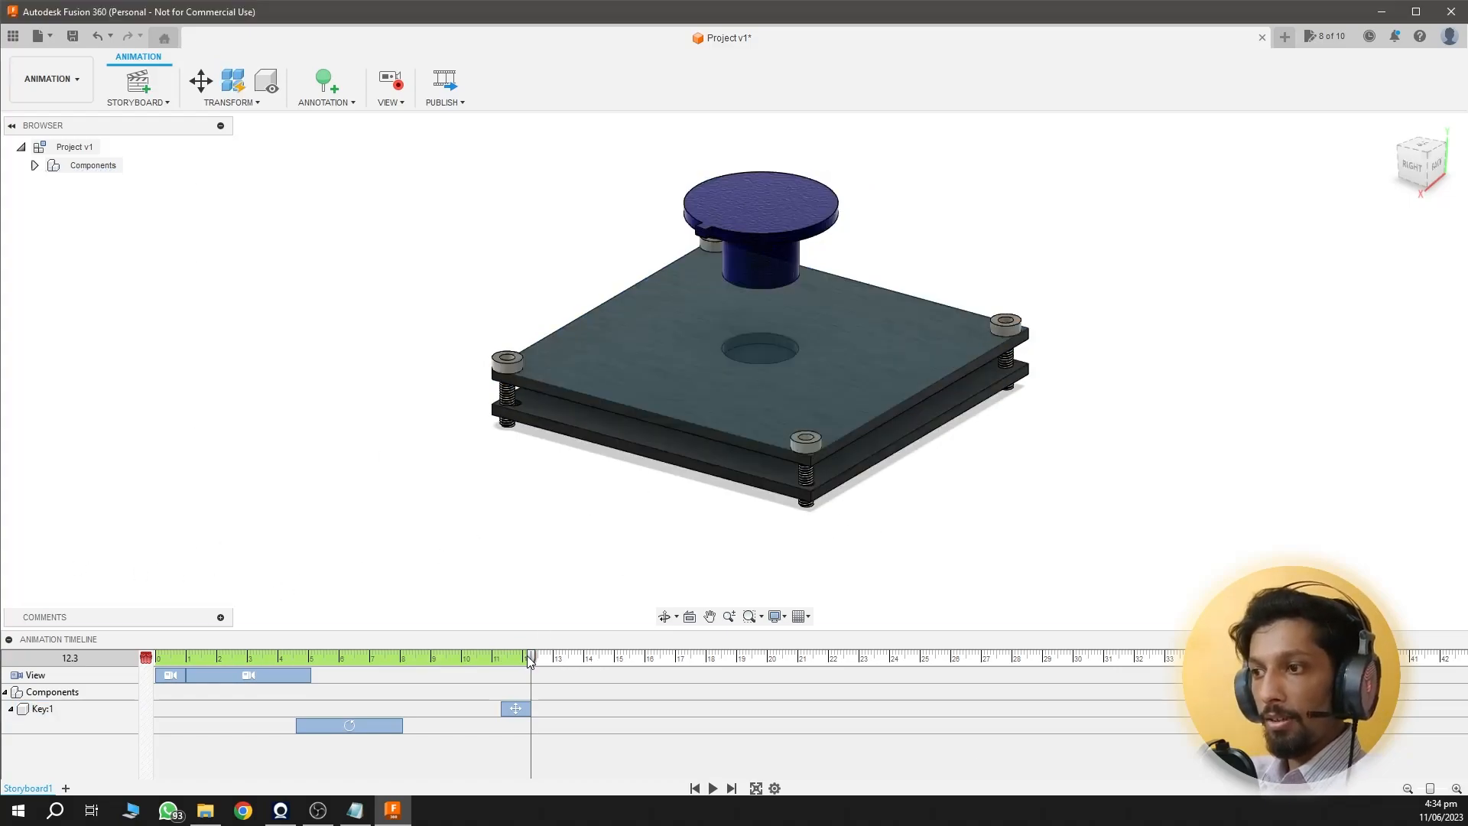
drag(501, 709, 403, 709)
Step: Record a camera orbit to a level side view of the exploded assembly, ending at 15.1 s
drag(533, 657, 617, 659)
shift+middle_drag(1091, 462, 876, 422)
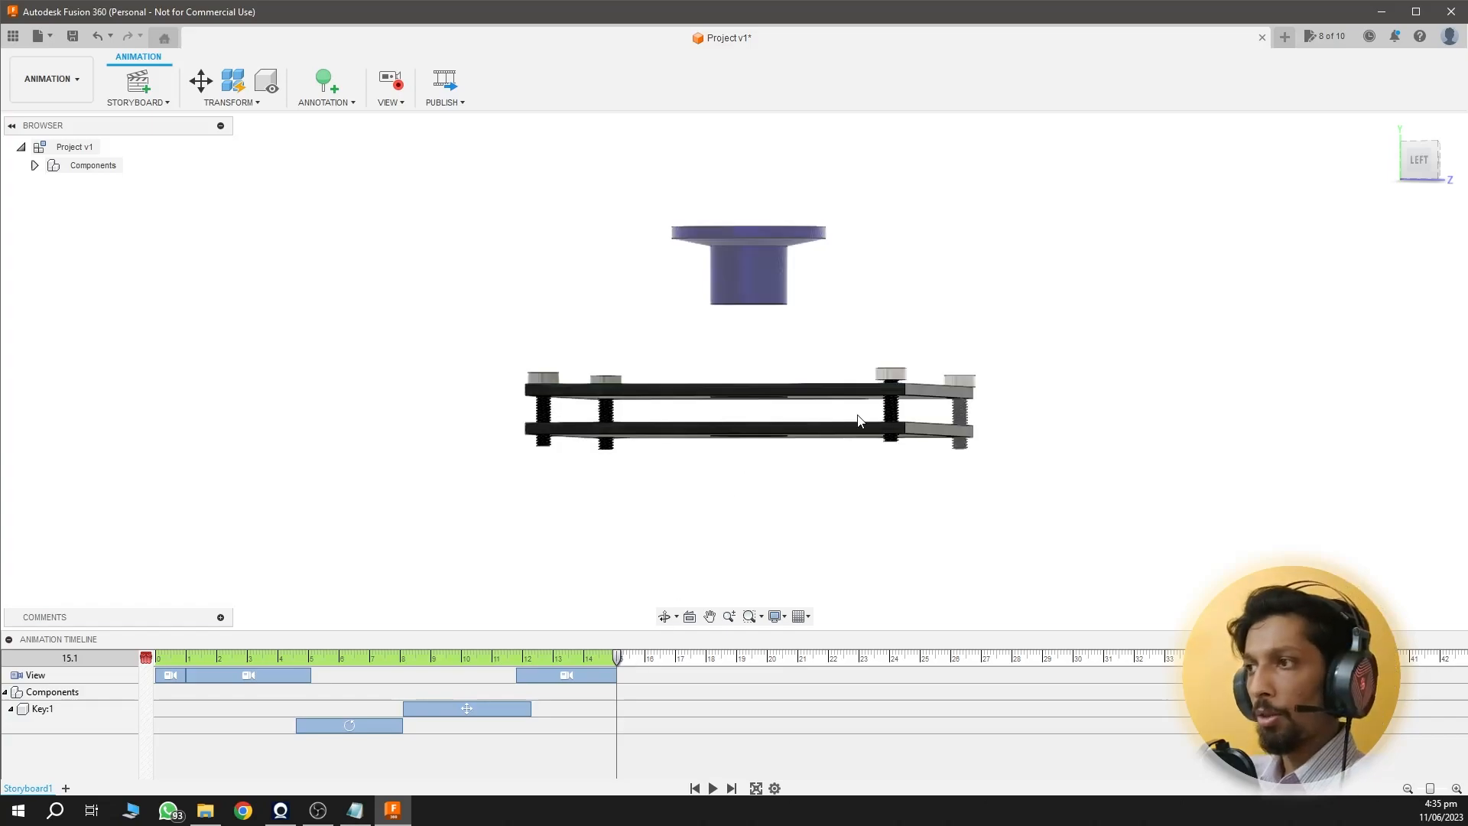
Step: Level the side view at 15.1 s and record a camera orbit to a raised left-corner view of the exploded assembly, ending at 18.8 s
shift+middle_drag(746, 450, 749, 454)
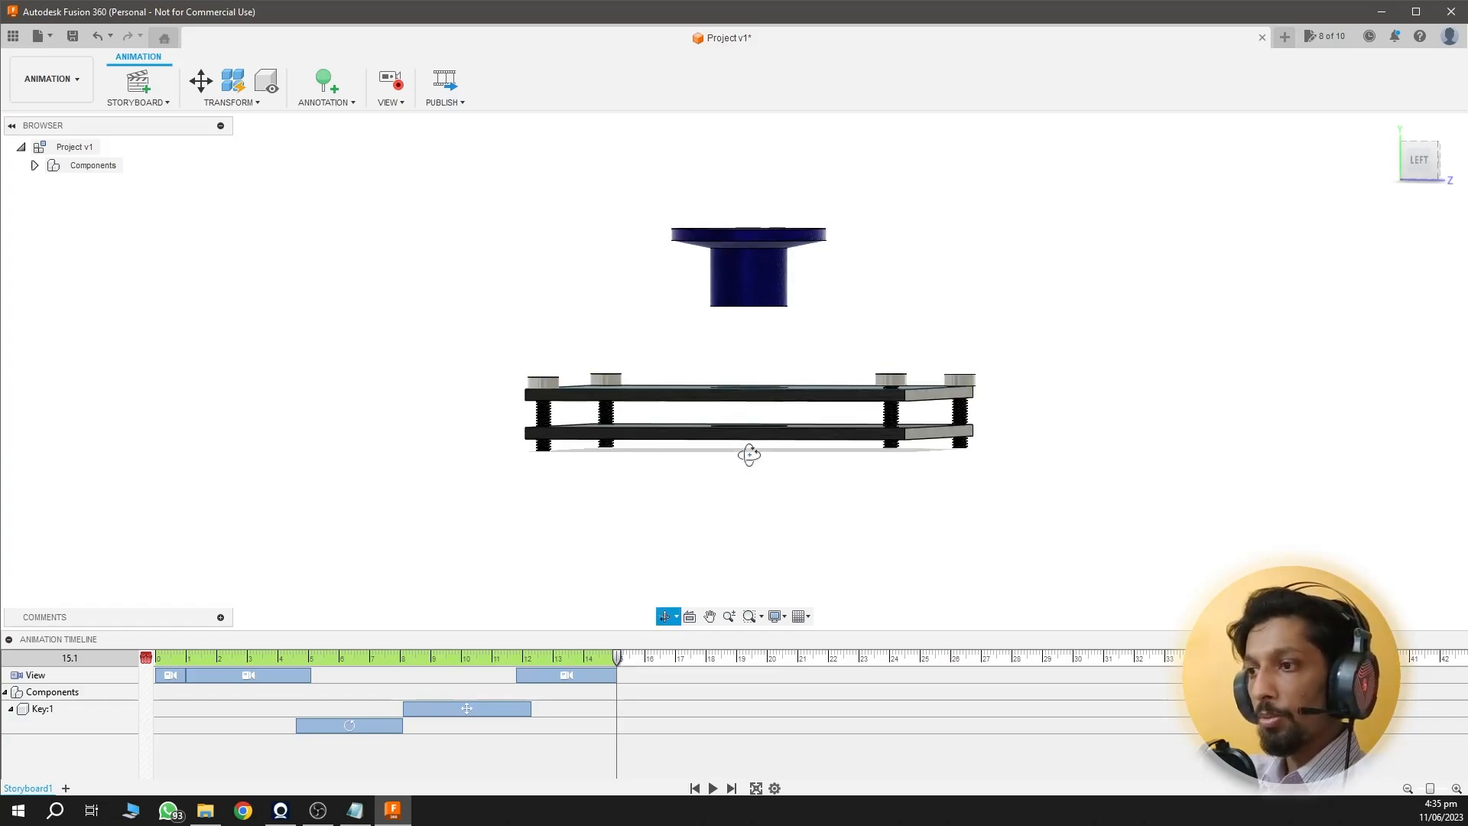
click(731, 658)
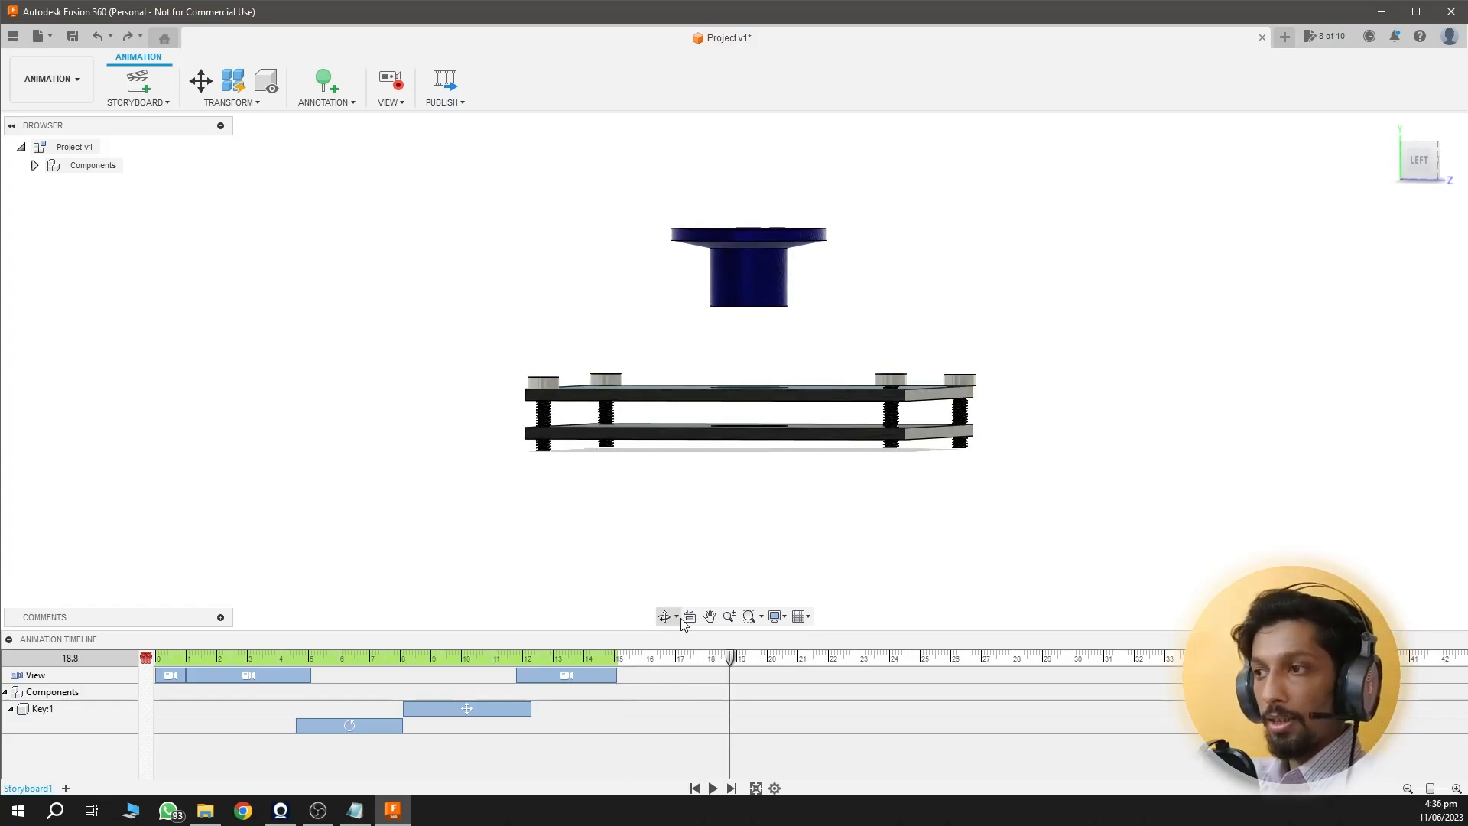
shift+middle_drag(1014, 262, 984, 288)
Step: Restore the key to its home position in the top plate, with the action ending at 20.9 s
click(770, 658)
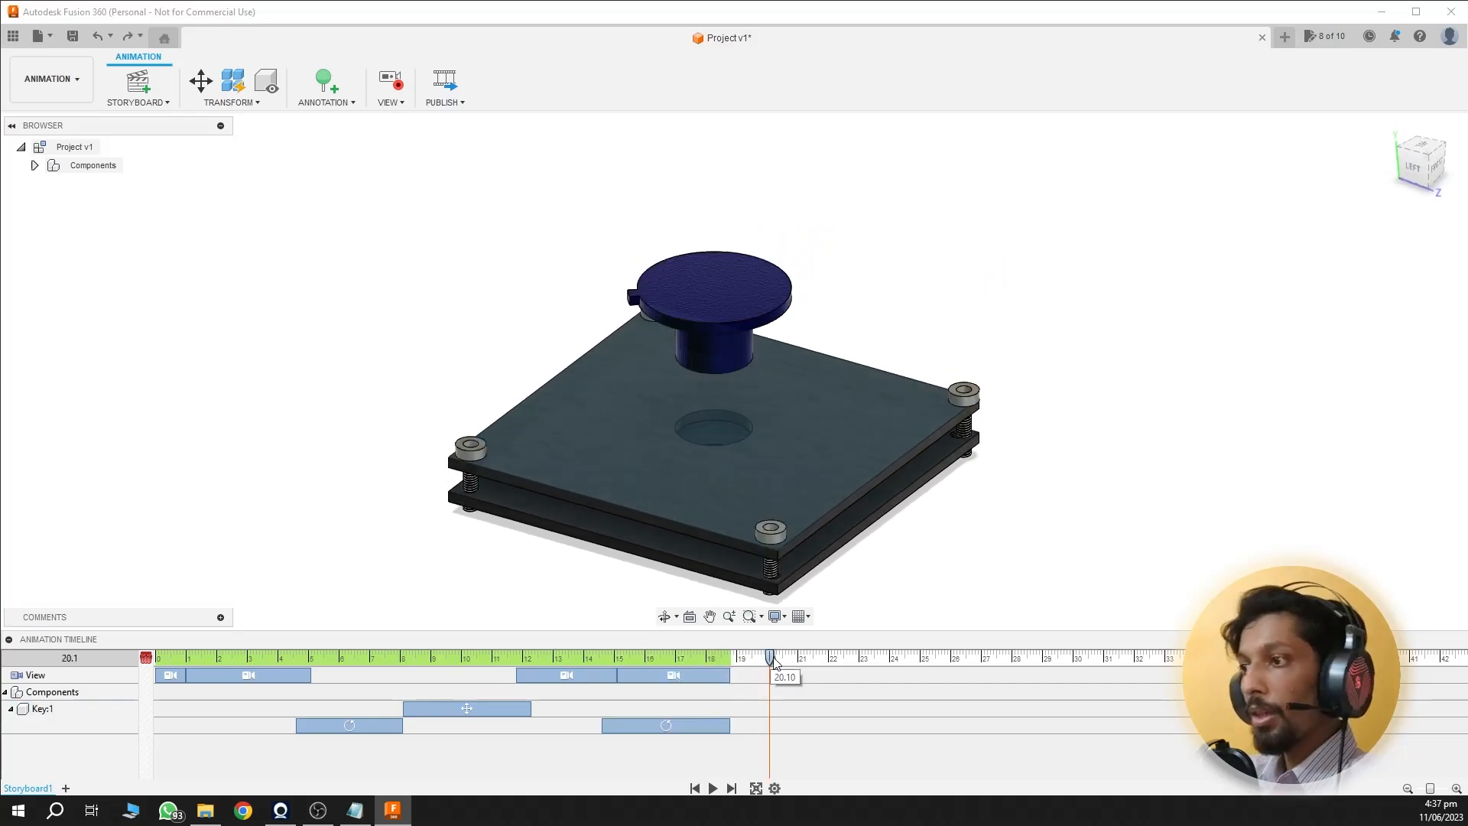
drag(772, 660, 795, 660)
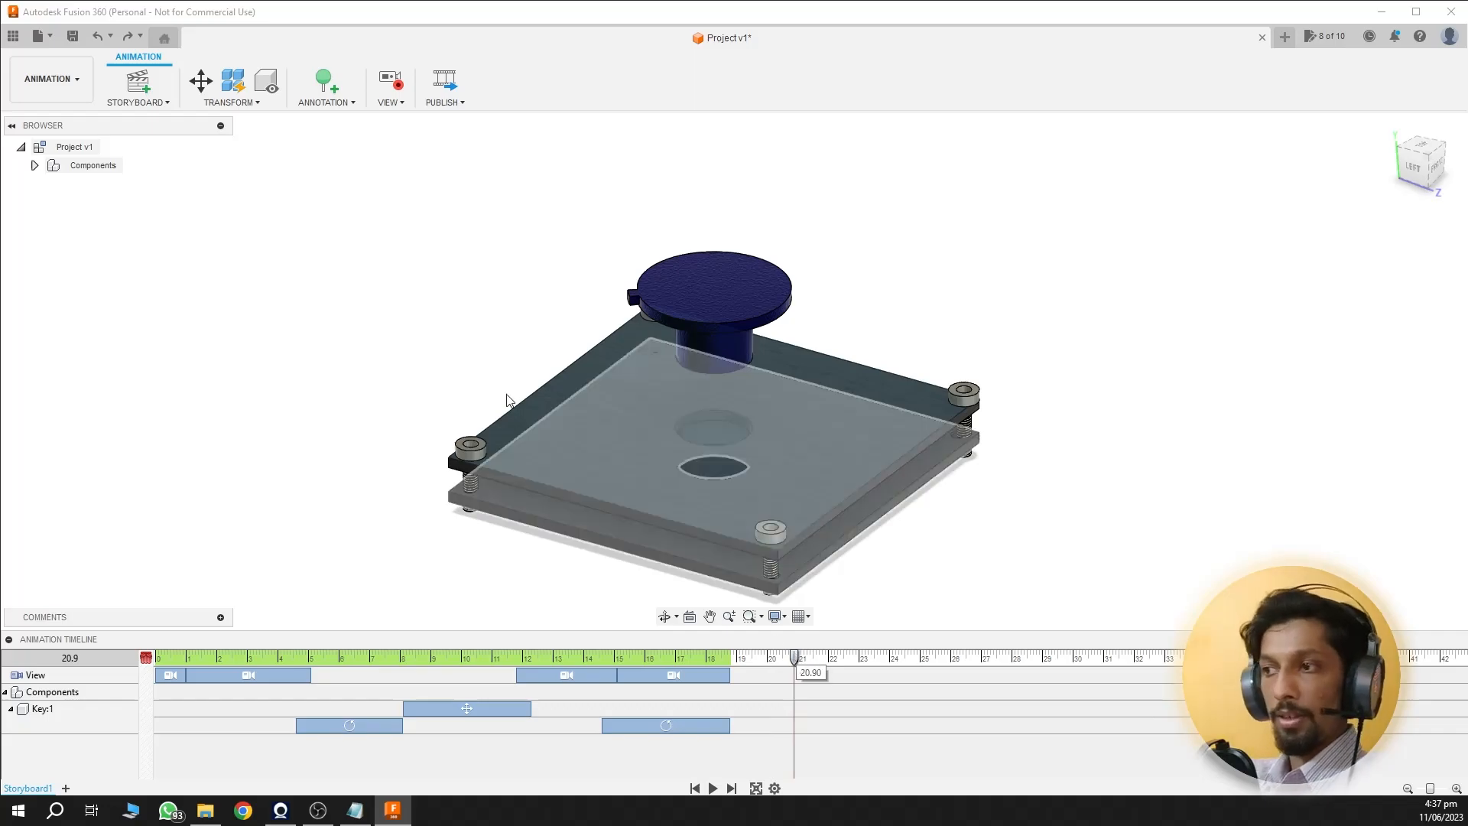
click(710, 331)
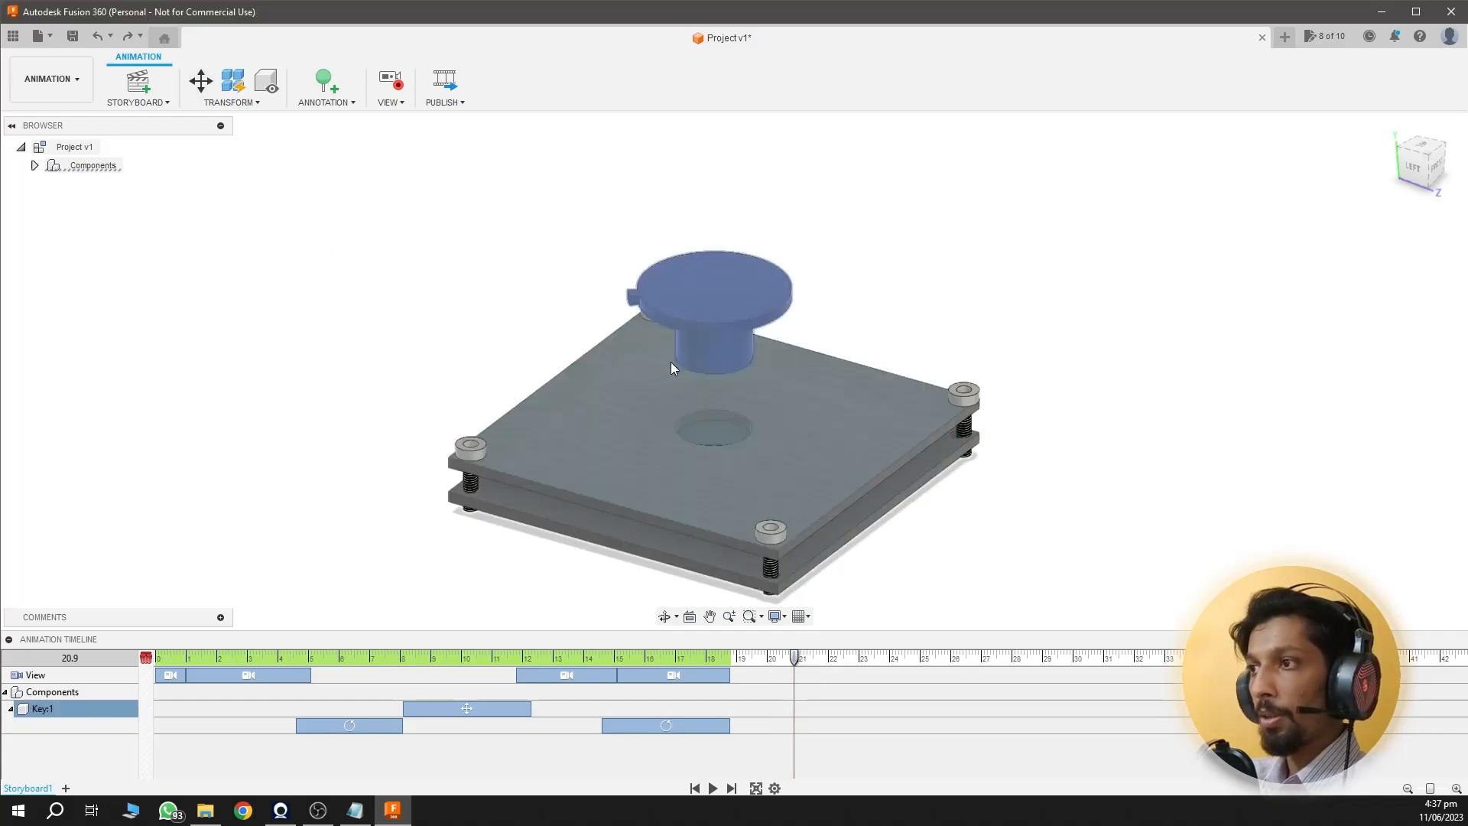
click(270, 89)
click(259, 102)
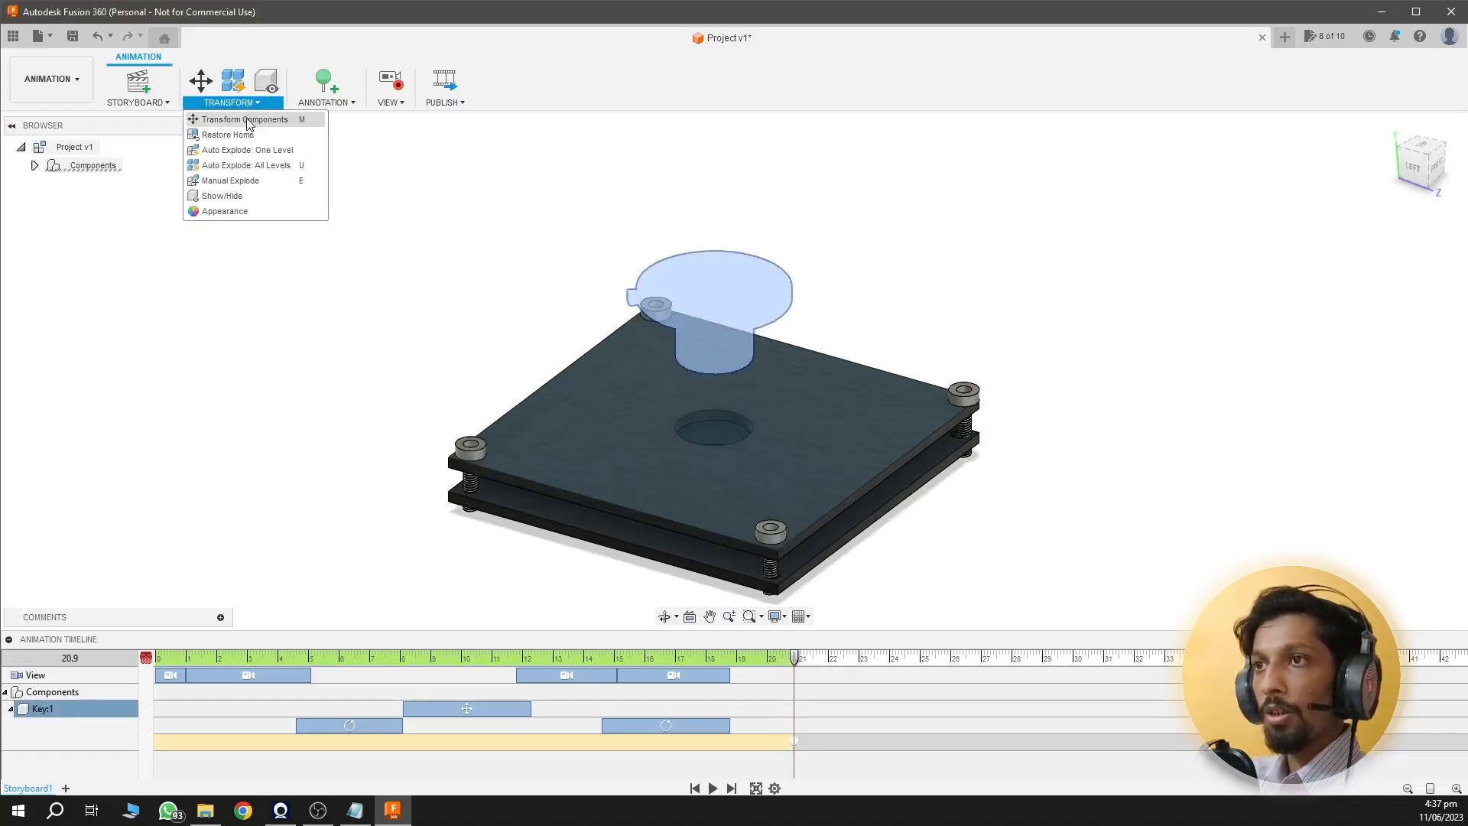
click(270, 86)
click(229, 102)
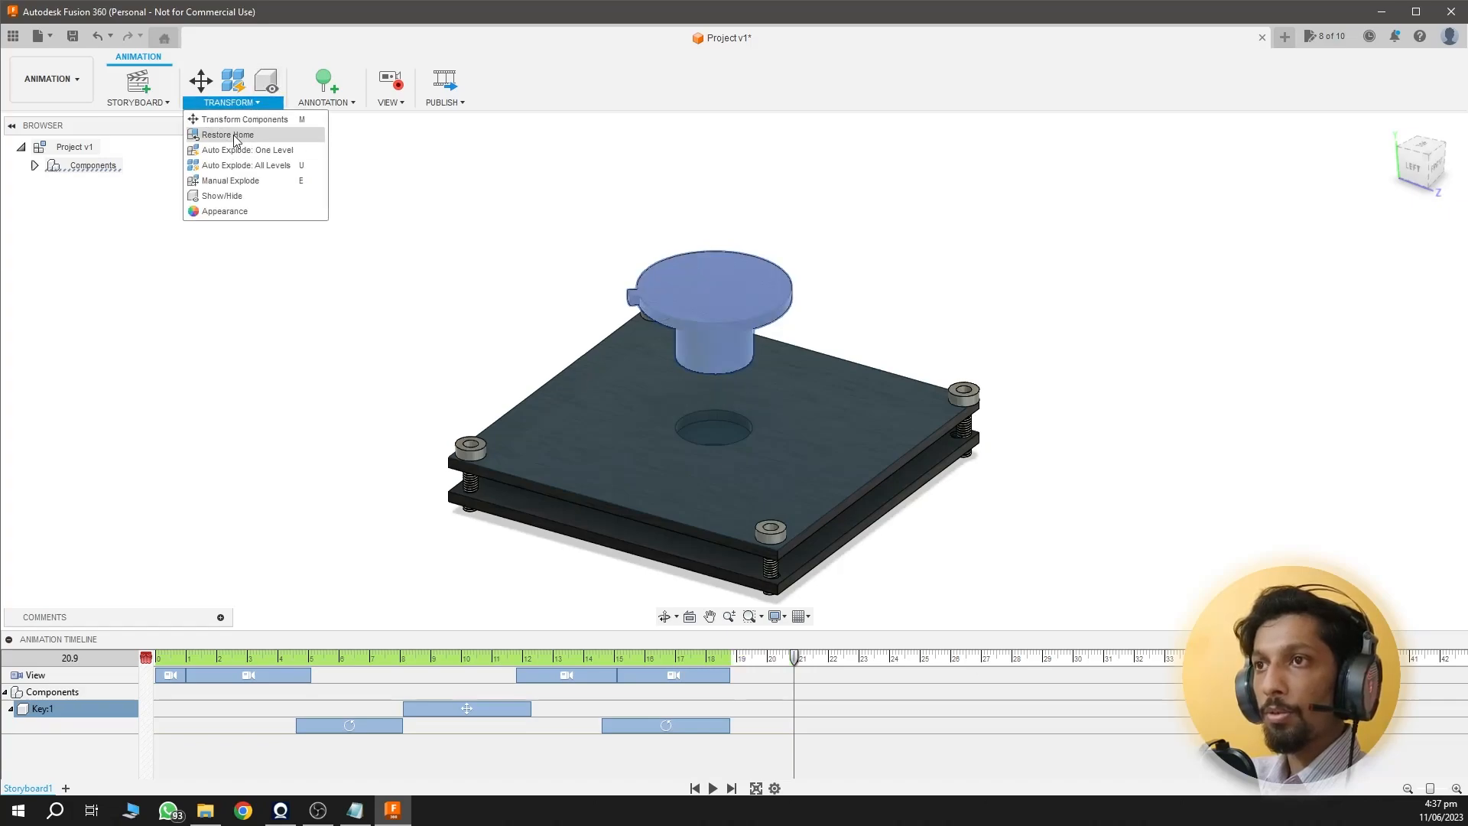
click(234, 135)
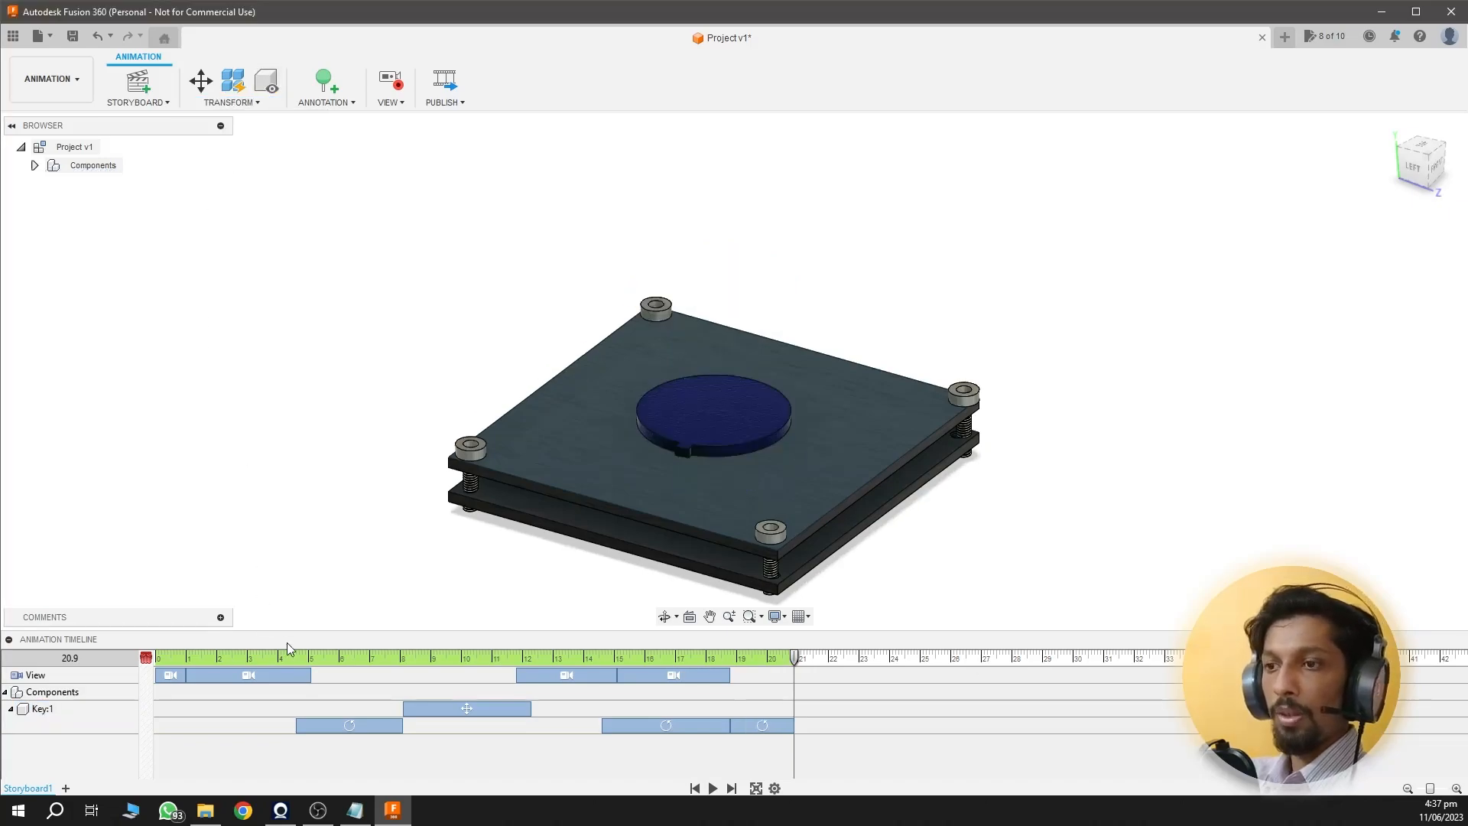
Step: Play the animation from 0 s and record a slight camera orbit around the rising key, ending at 10.6 s
drag(796, 656, 159, 655)
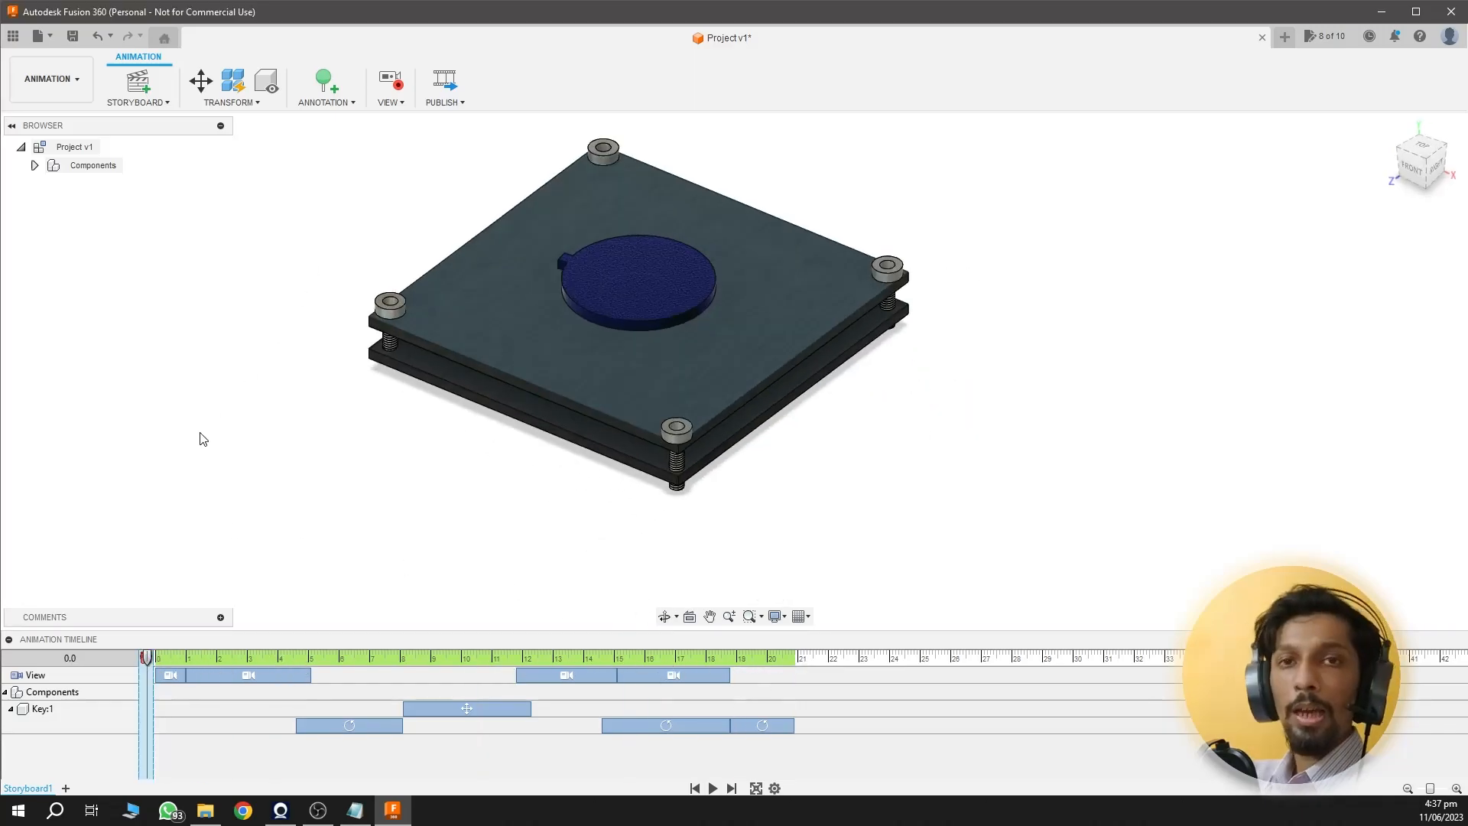
key(space)
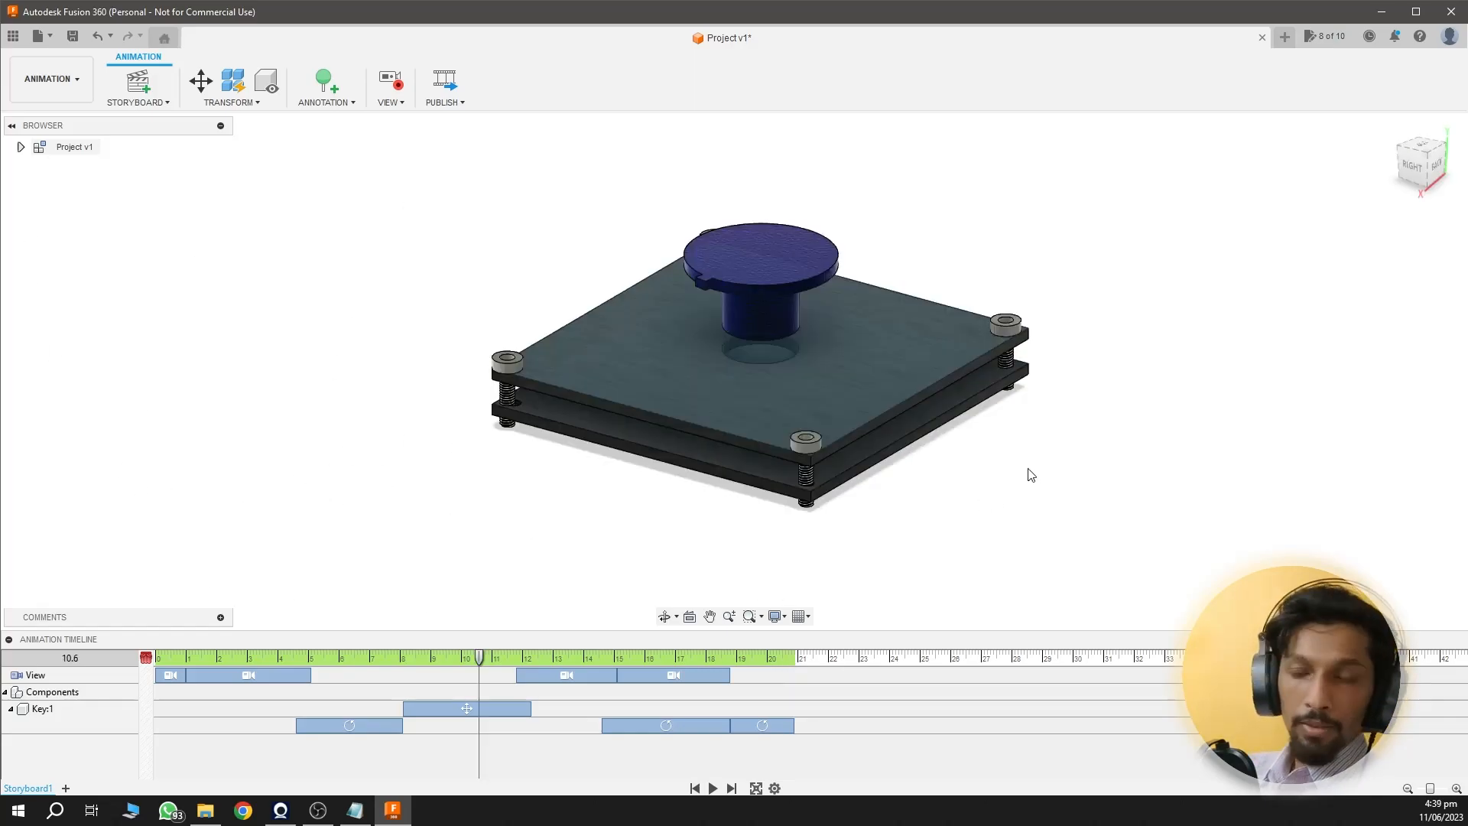
mouse_move(1063, 464)
shift+middle_down()
mouse_move(1045, 475)
mouse_move(1066, 449)
shift+middle_up()
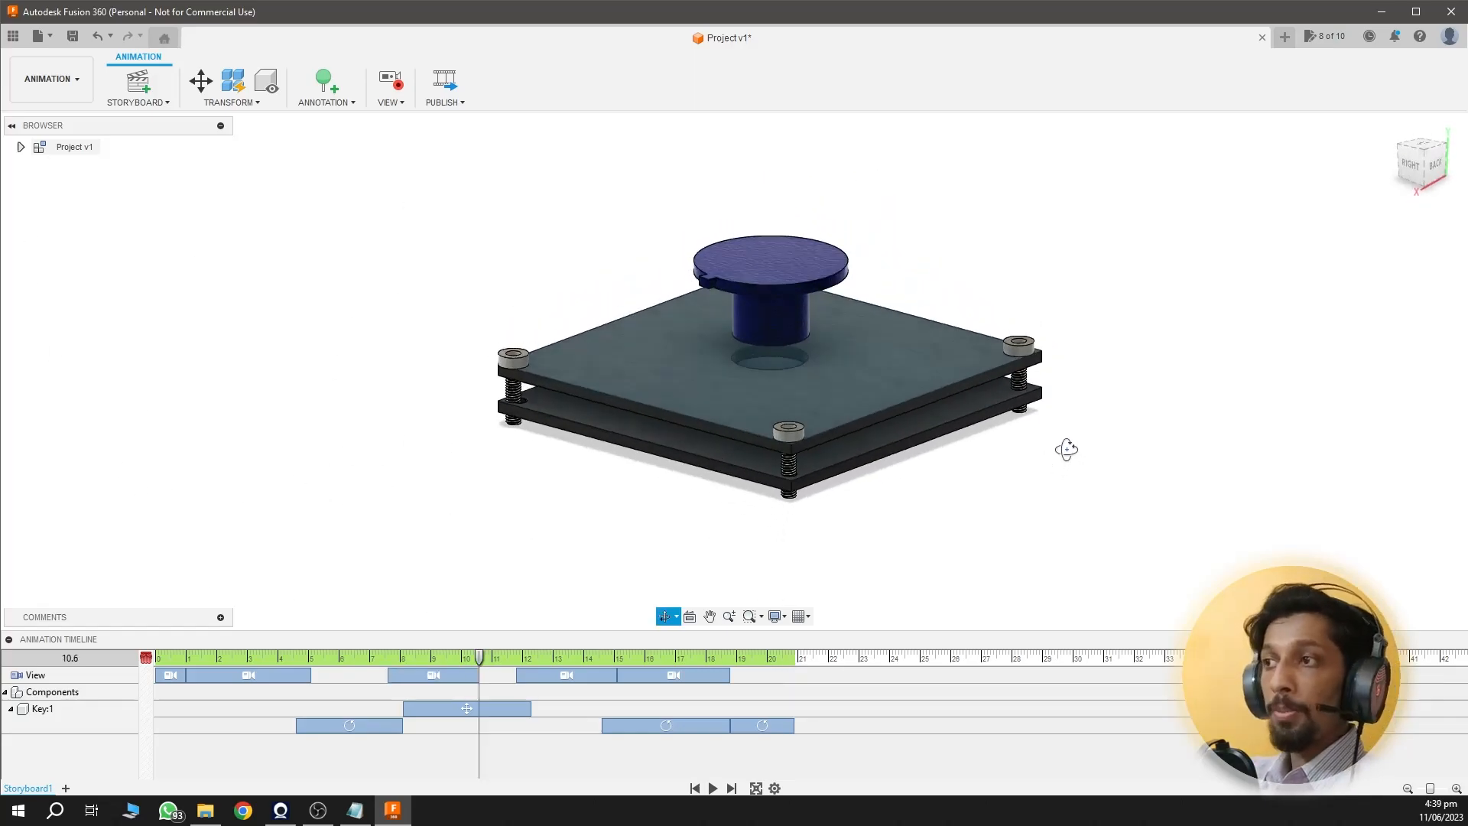
Step: Move the playhead to 12.2 s and expand the component tree down to the individual bolt parts
drag(487, 662, 529, 672)
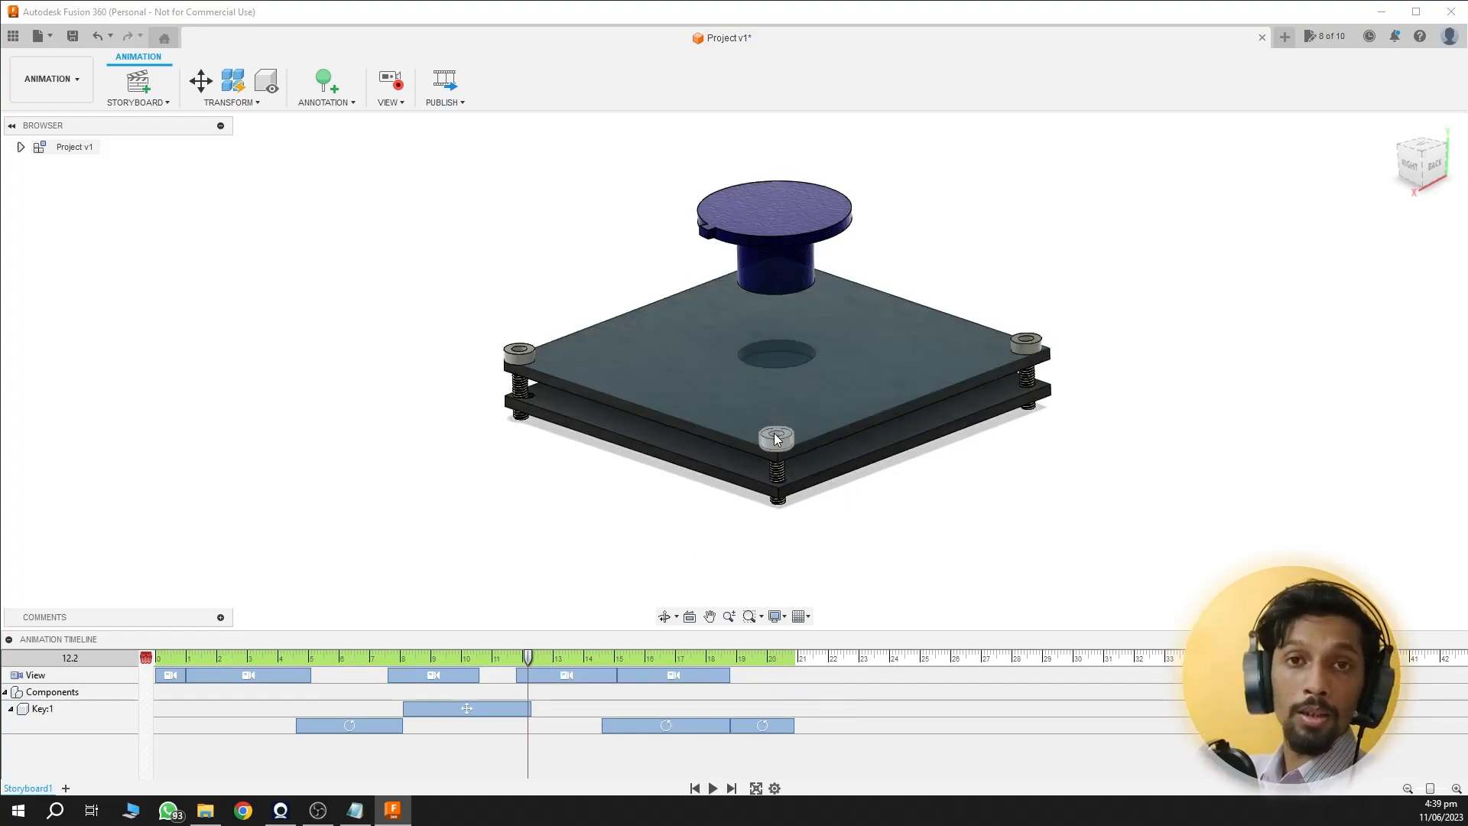
click(22, 148)
click(137, 384)
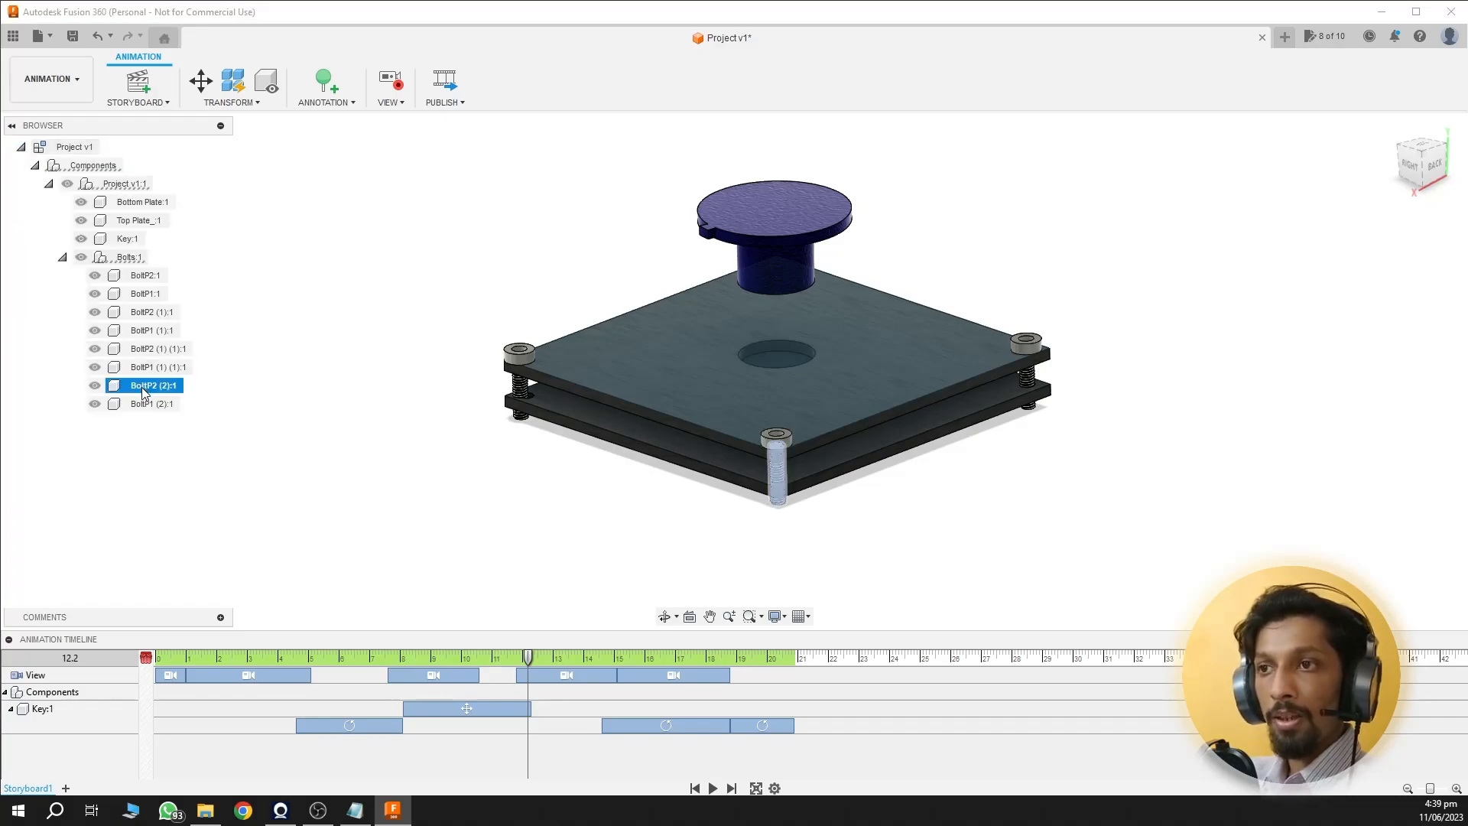
ctrl+click(150, 403)
ctrl+click(756, 457)
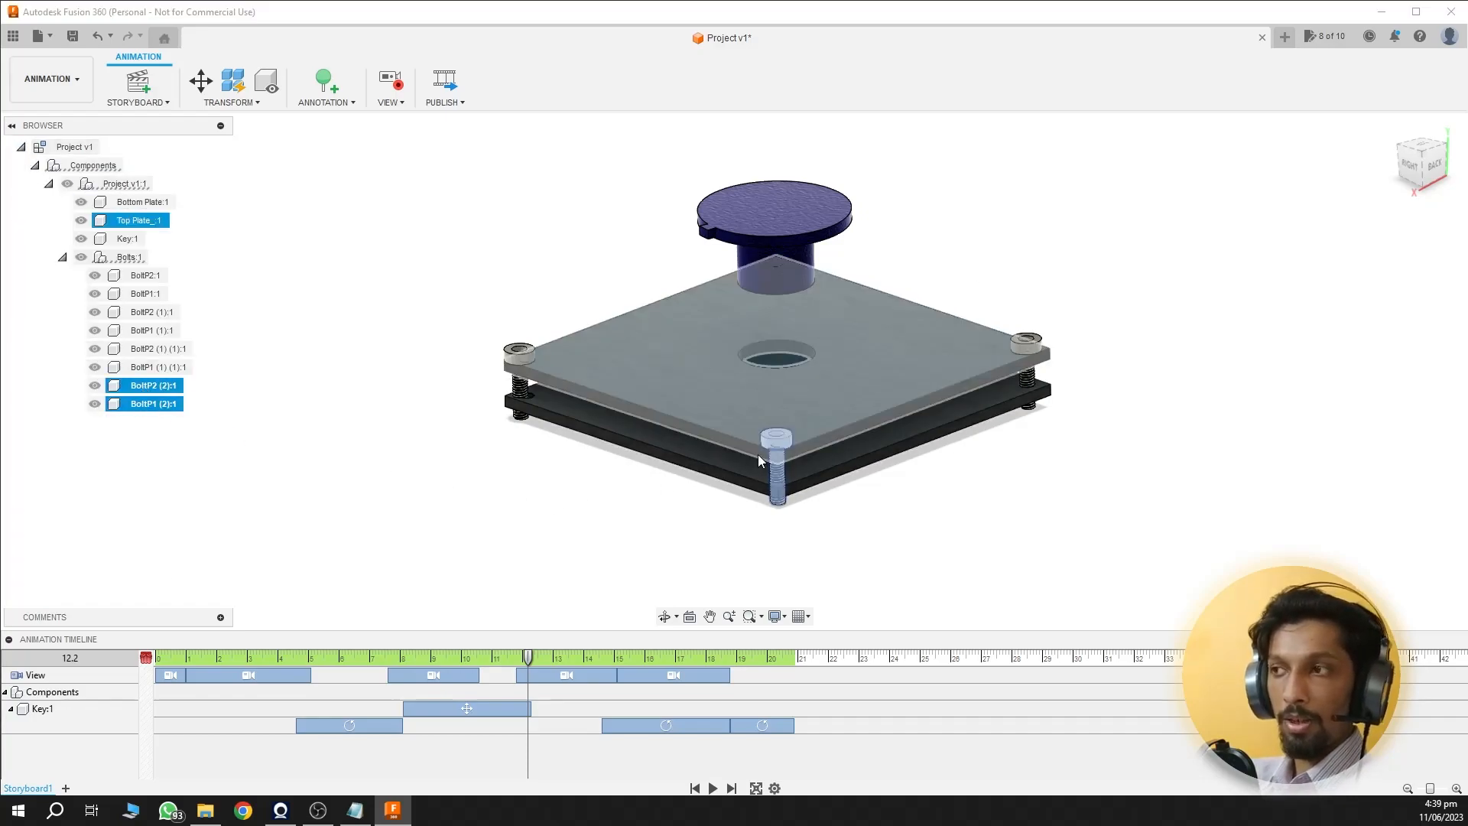
ctrl+click(759, 455)
shift+click(170, 368)
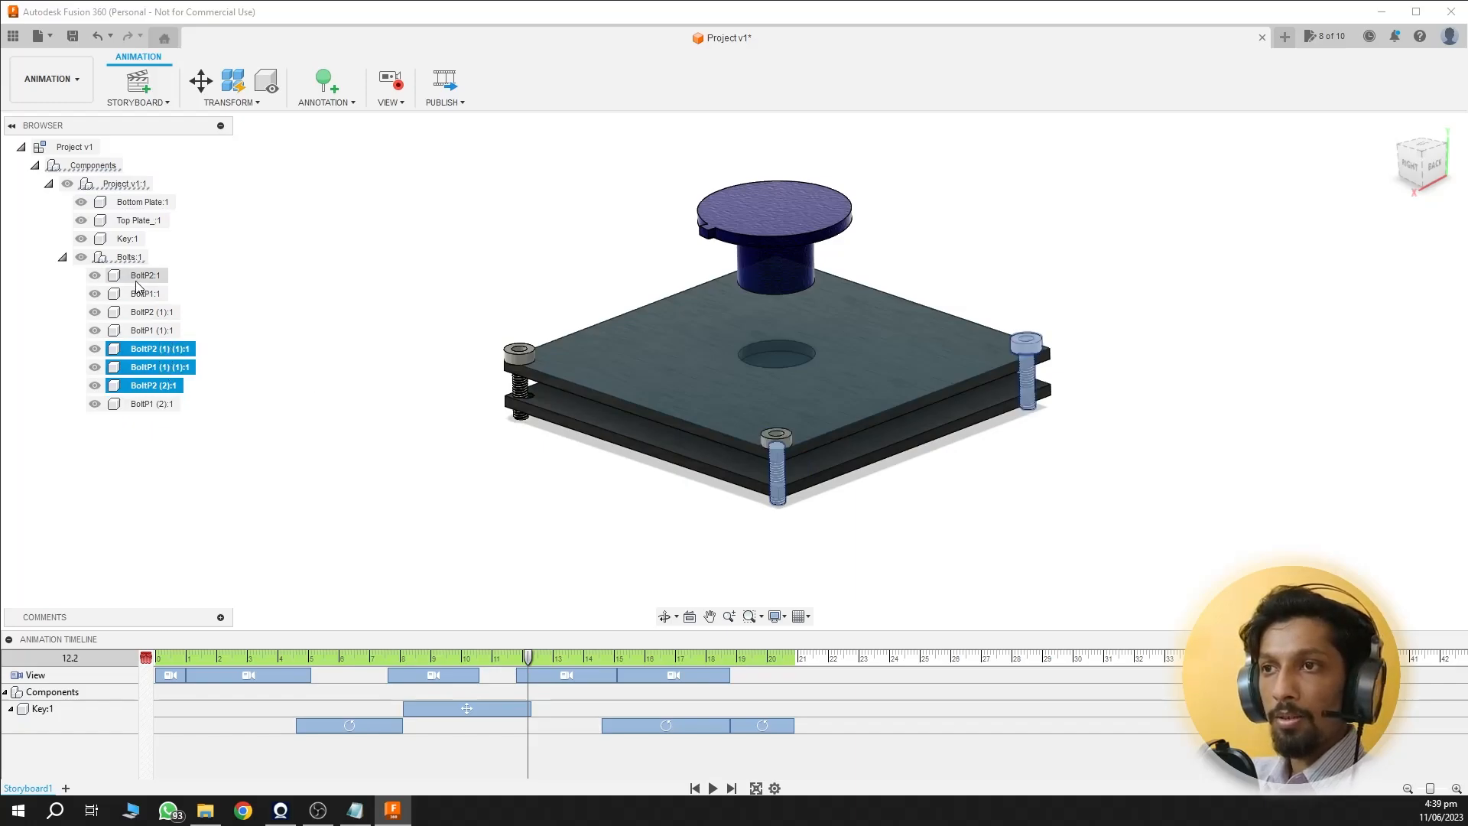
Step: Animate the whole Bolts component moving 30 mm upward along Y out of the plates, ending at 12.2 s
click(130, 257)
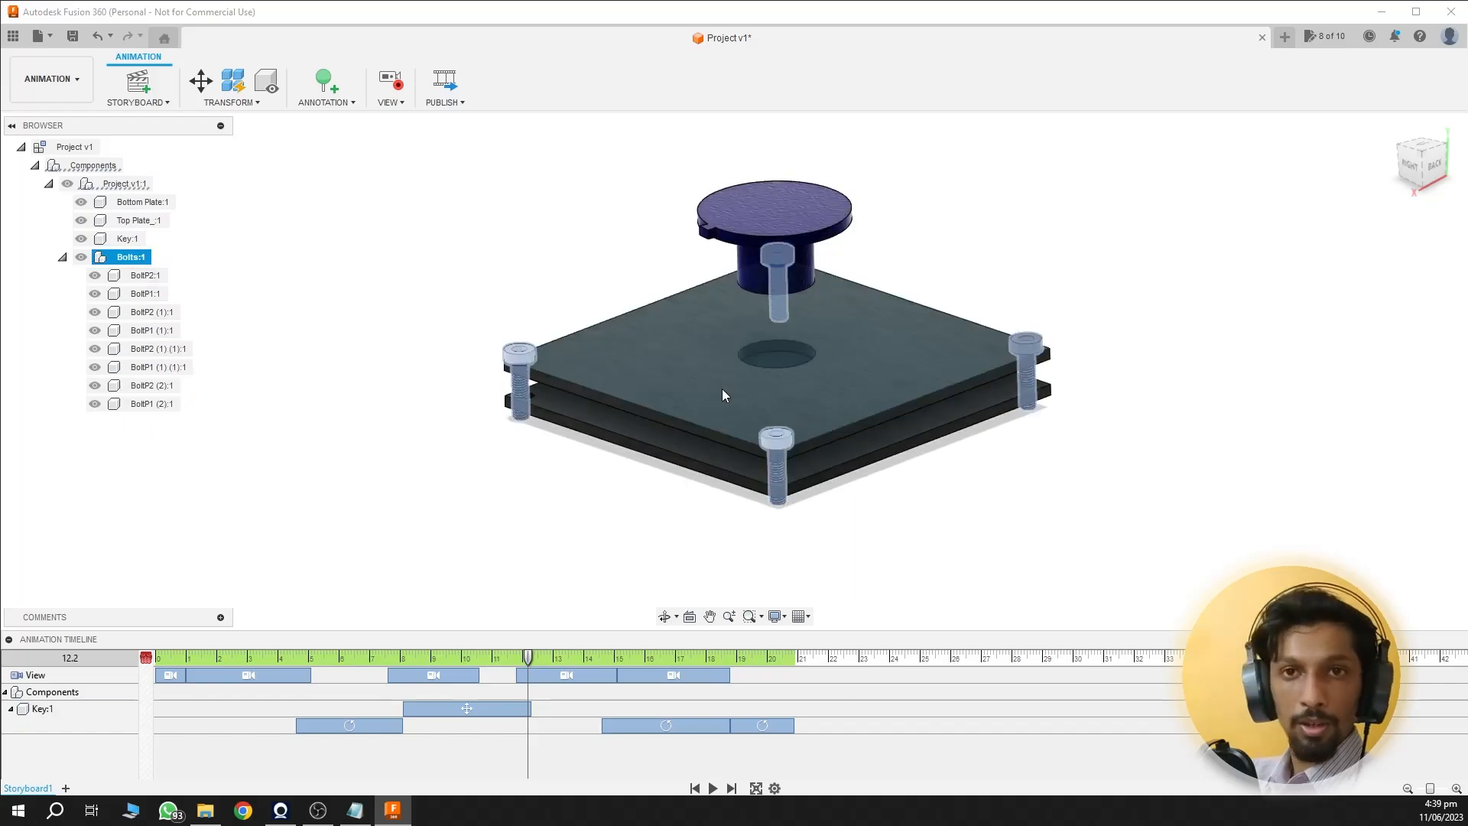
click(201, 83)
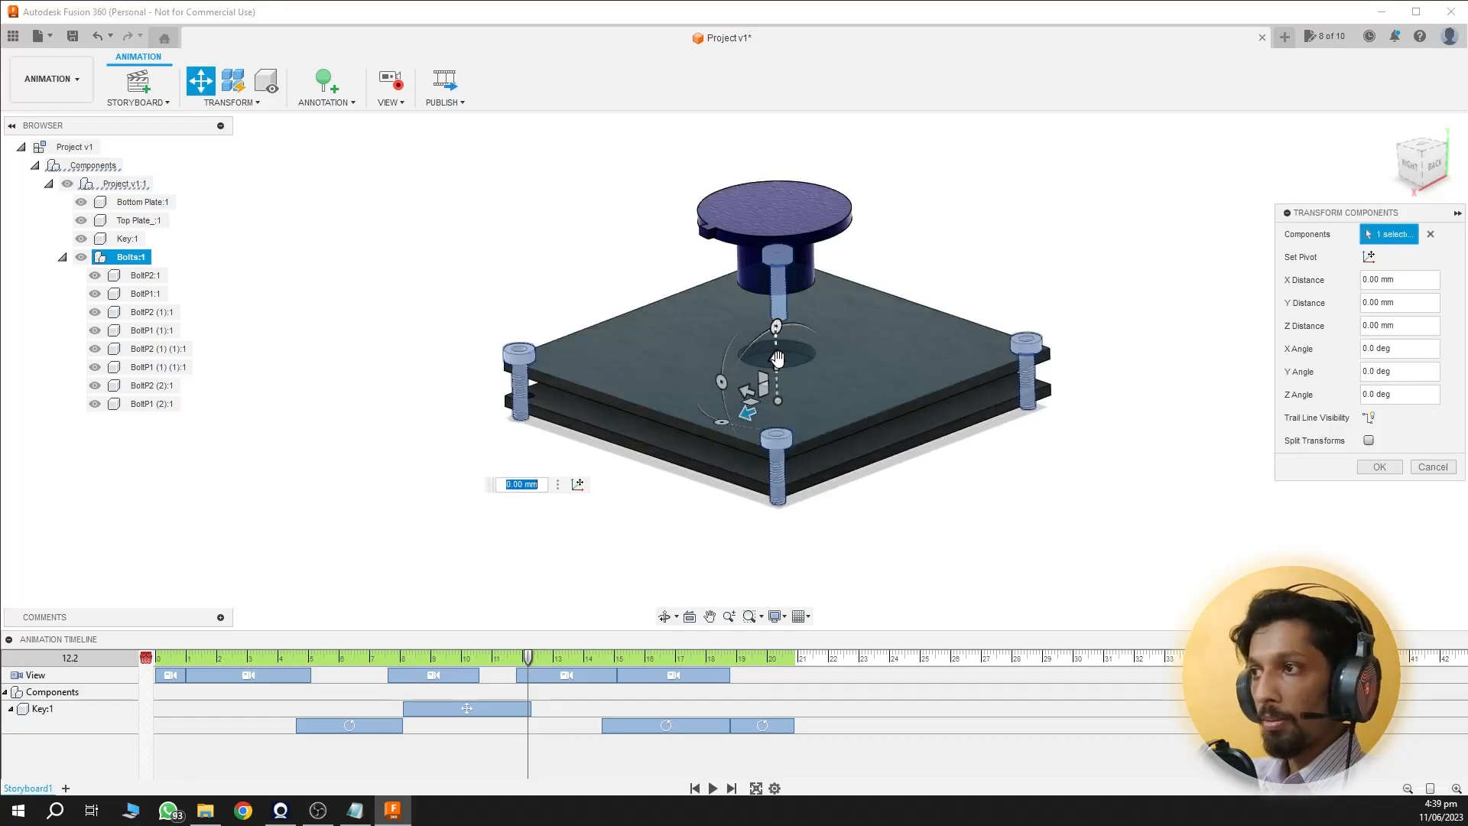
drag(777, 359, 774, 249)
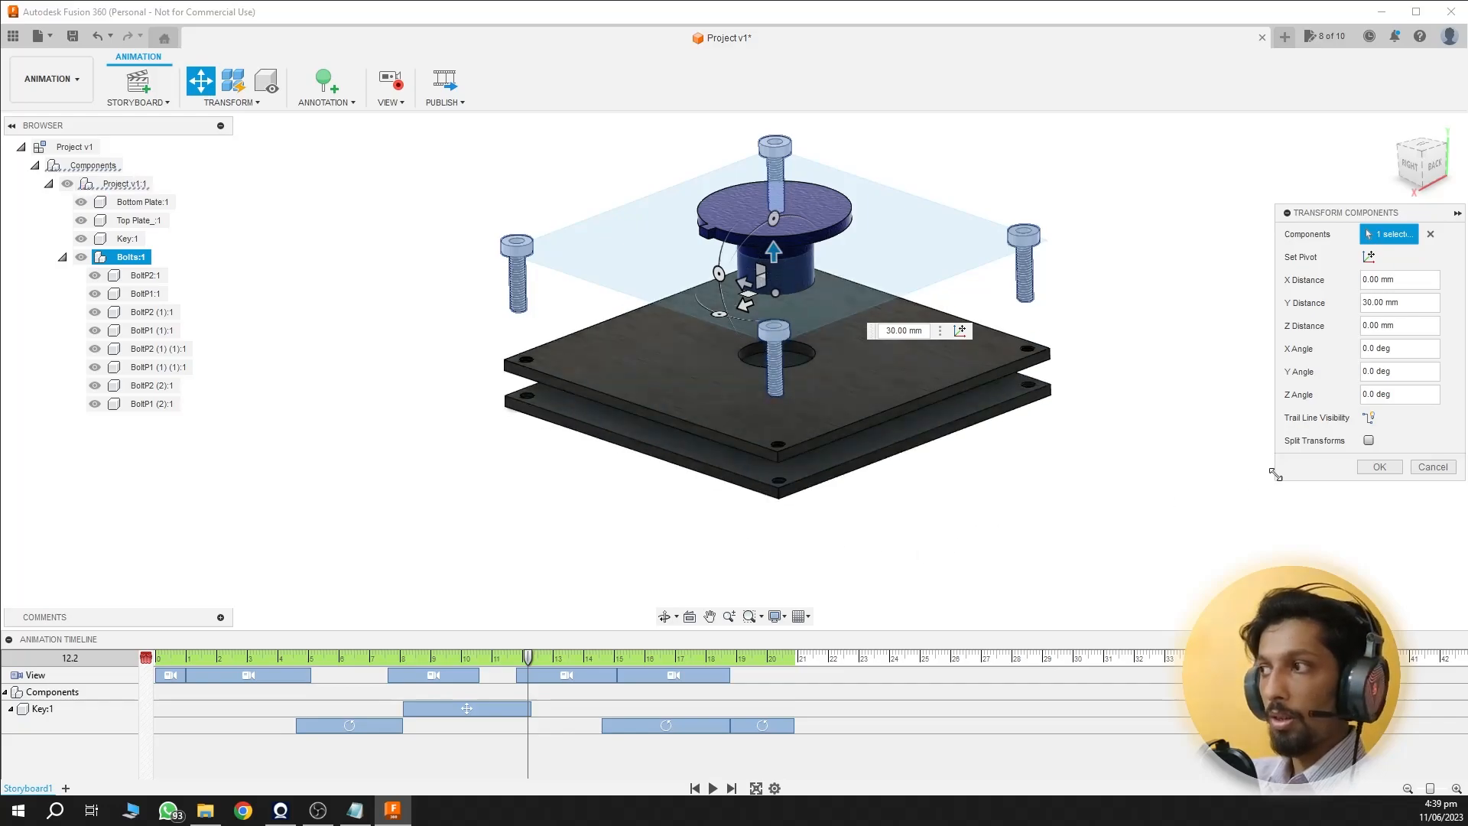
click(1380, 467)
click(998, 488)
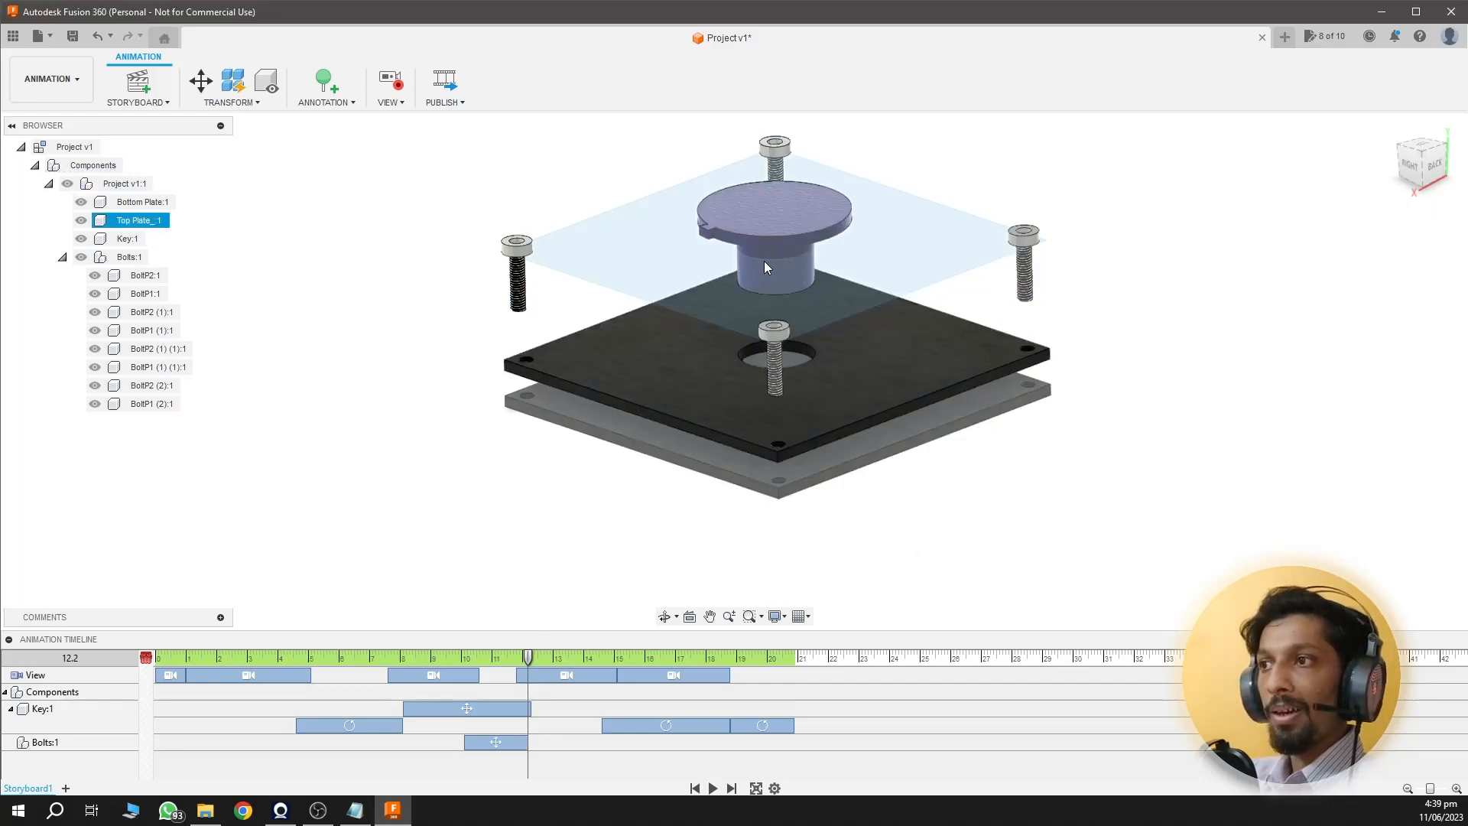
Step: Restore the Bolts component to its home position, with the return move running from 12.2 s to 20.9 s
drag(529, 658, 584, 662)
click(131, 257)
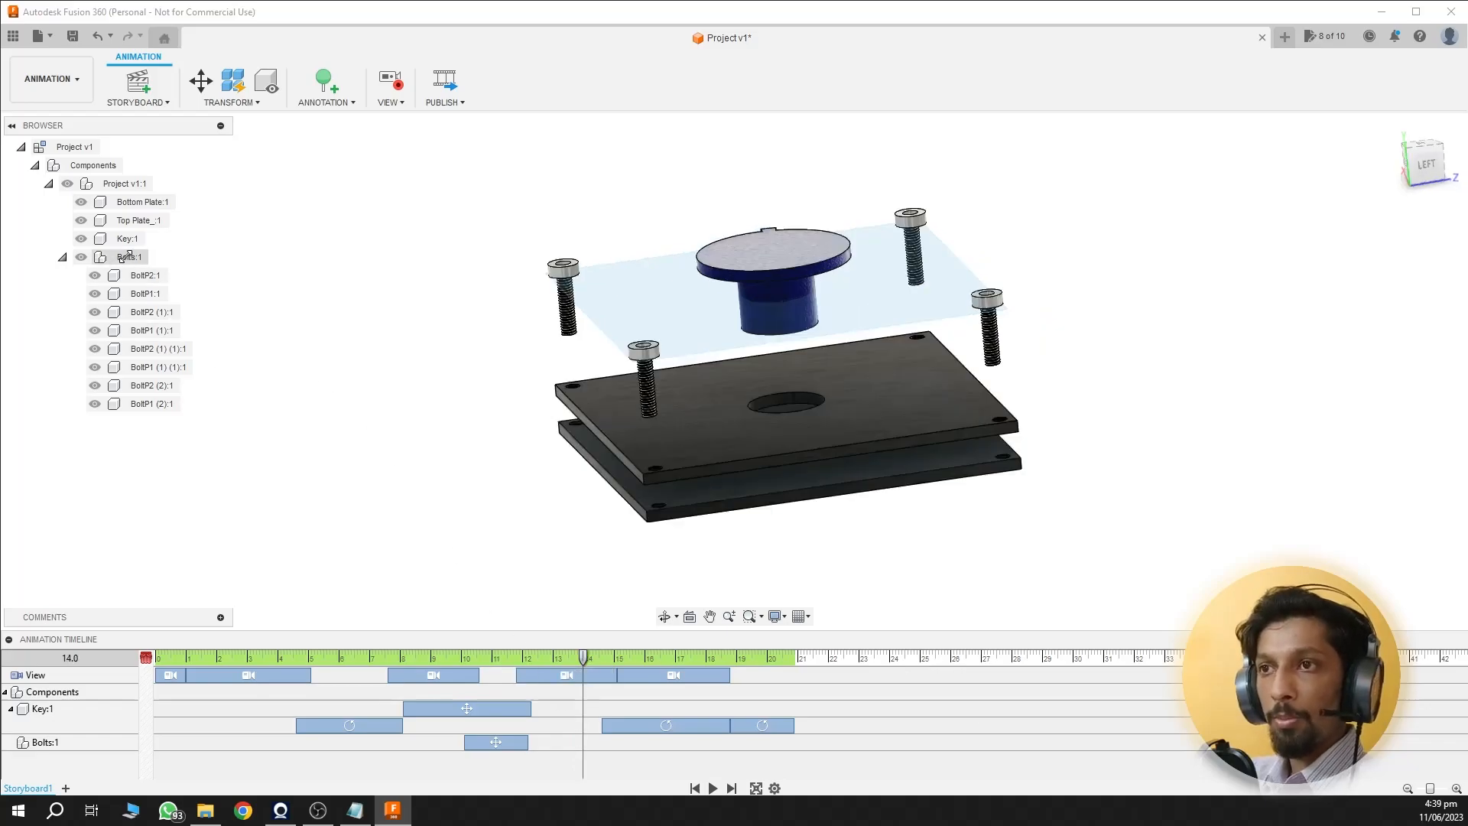
click(230, 102)
click(229, 137)
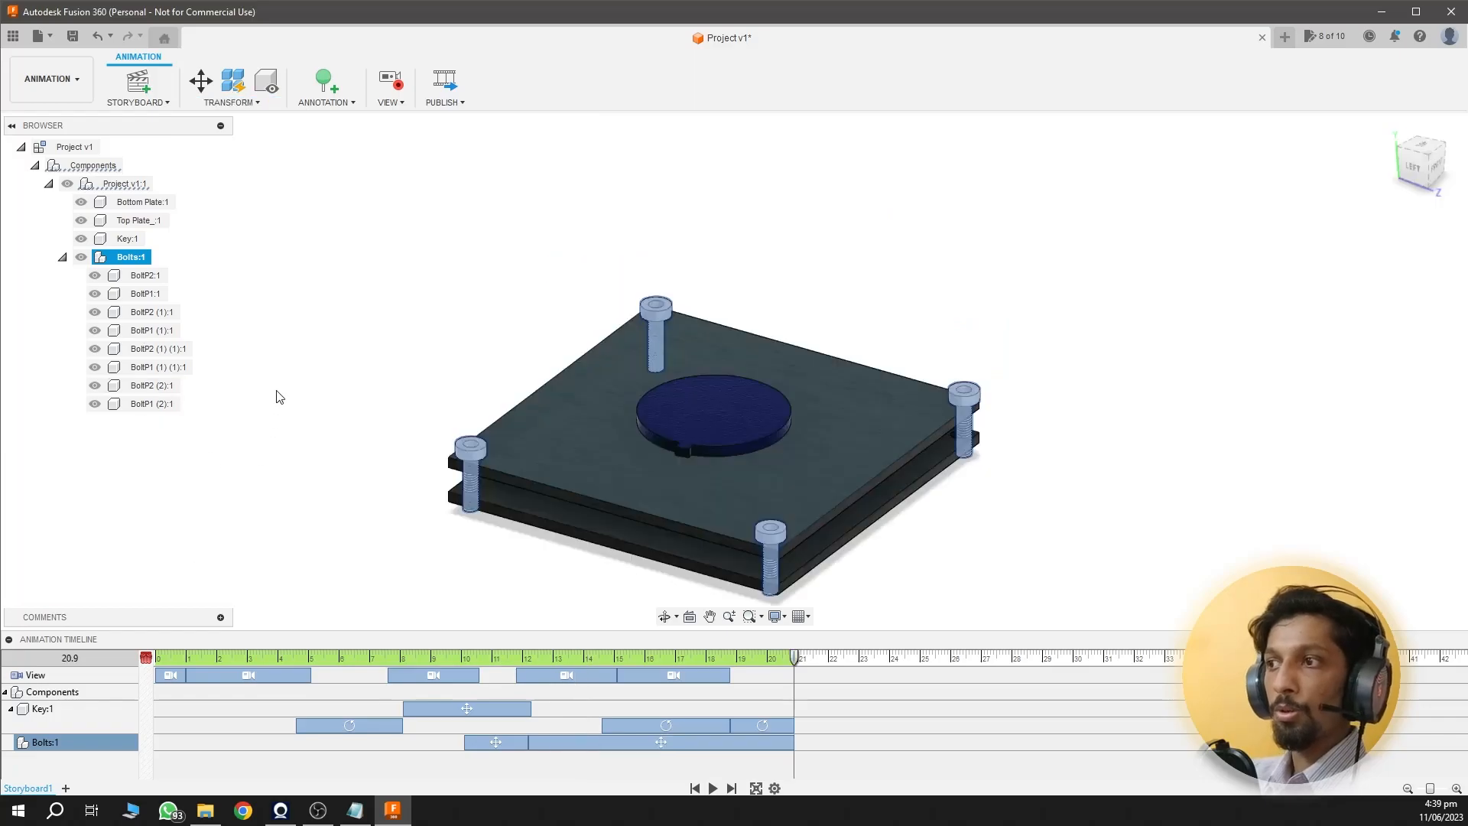
click(180, 548)
Step: Record a closing camera move to a closer view framing the whole reassembled model, ending at 21.1 s
click(532, 660)
drag(532, 660, 792, 642)
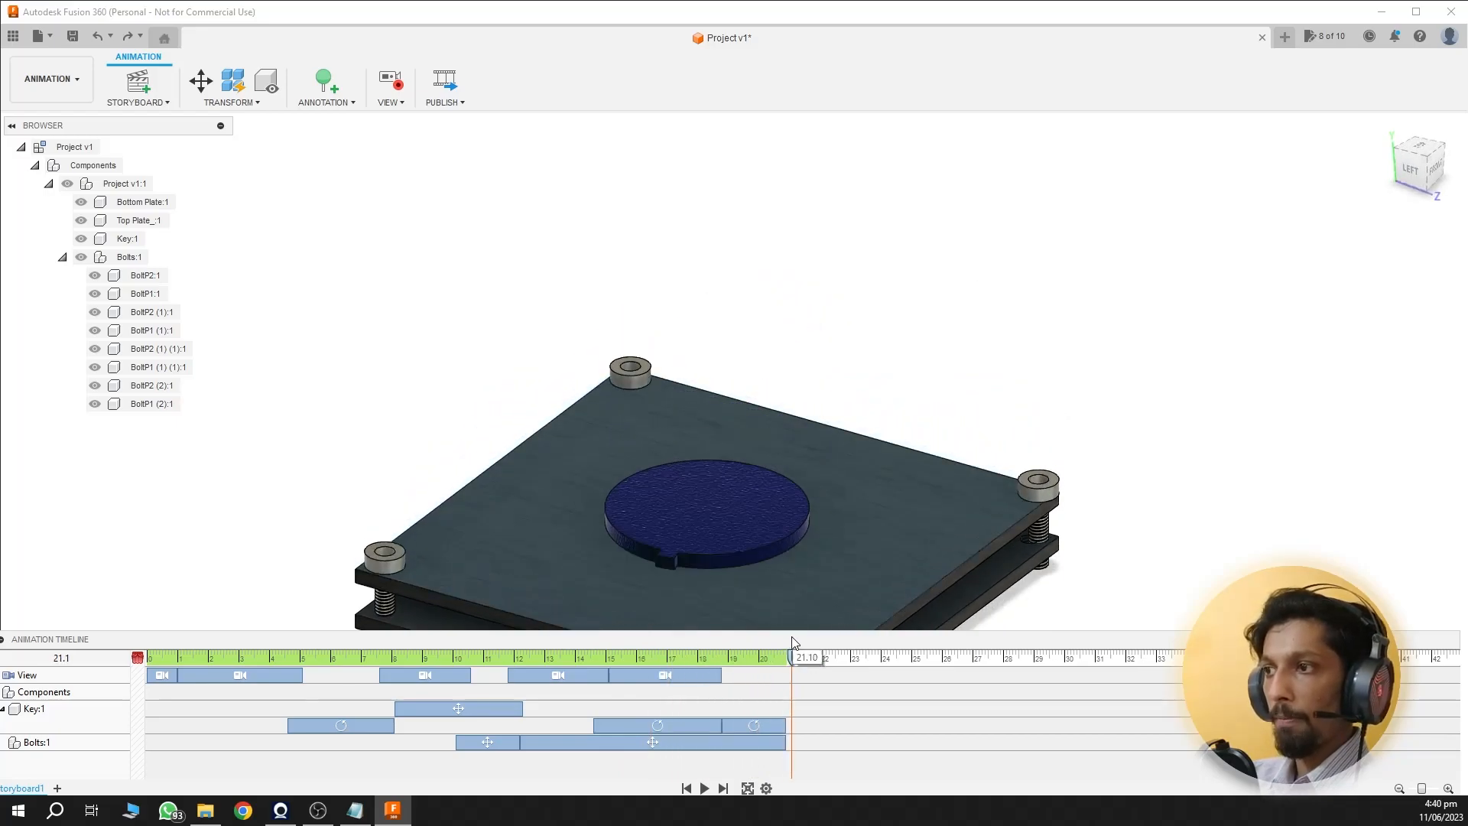
click(946, 441)
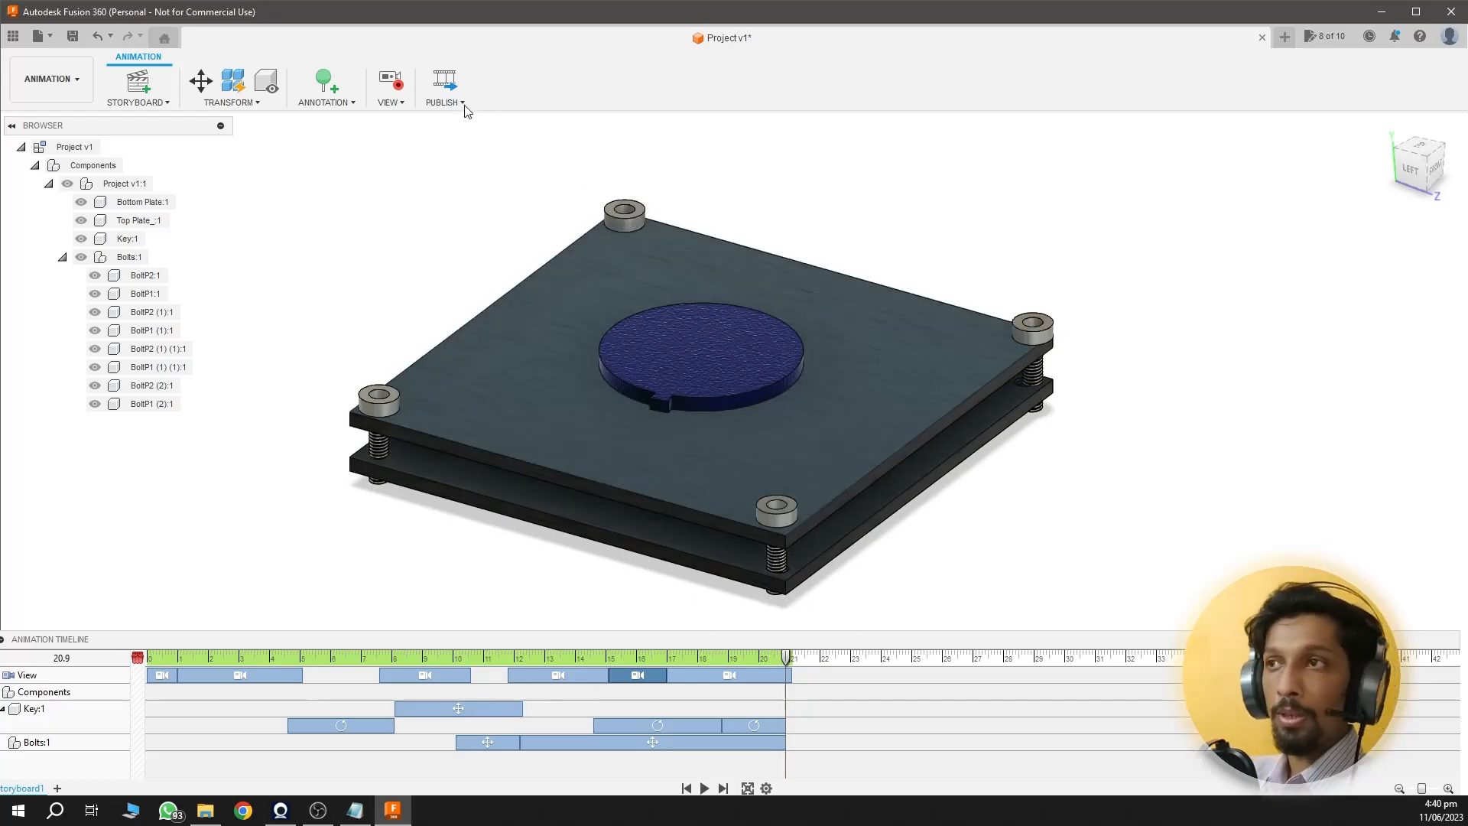
Step: Publish all storyboards as a 1920 x 1080 (16:9) AVI video named Project v1, saved to the Admin Project cloud project and the desktop
click(451, 83)
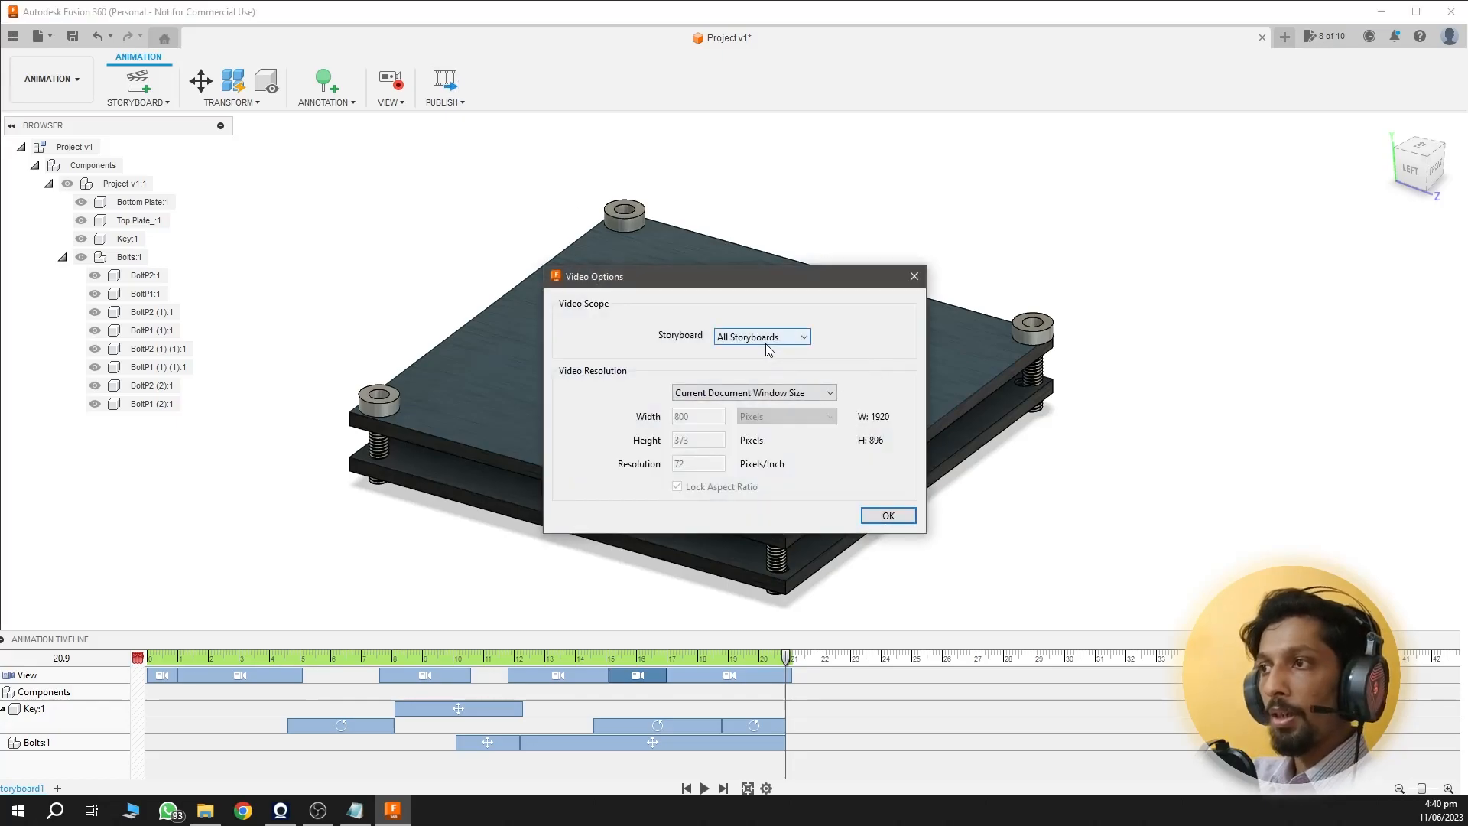
click(765, 393)
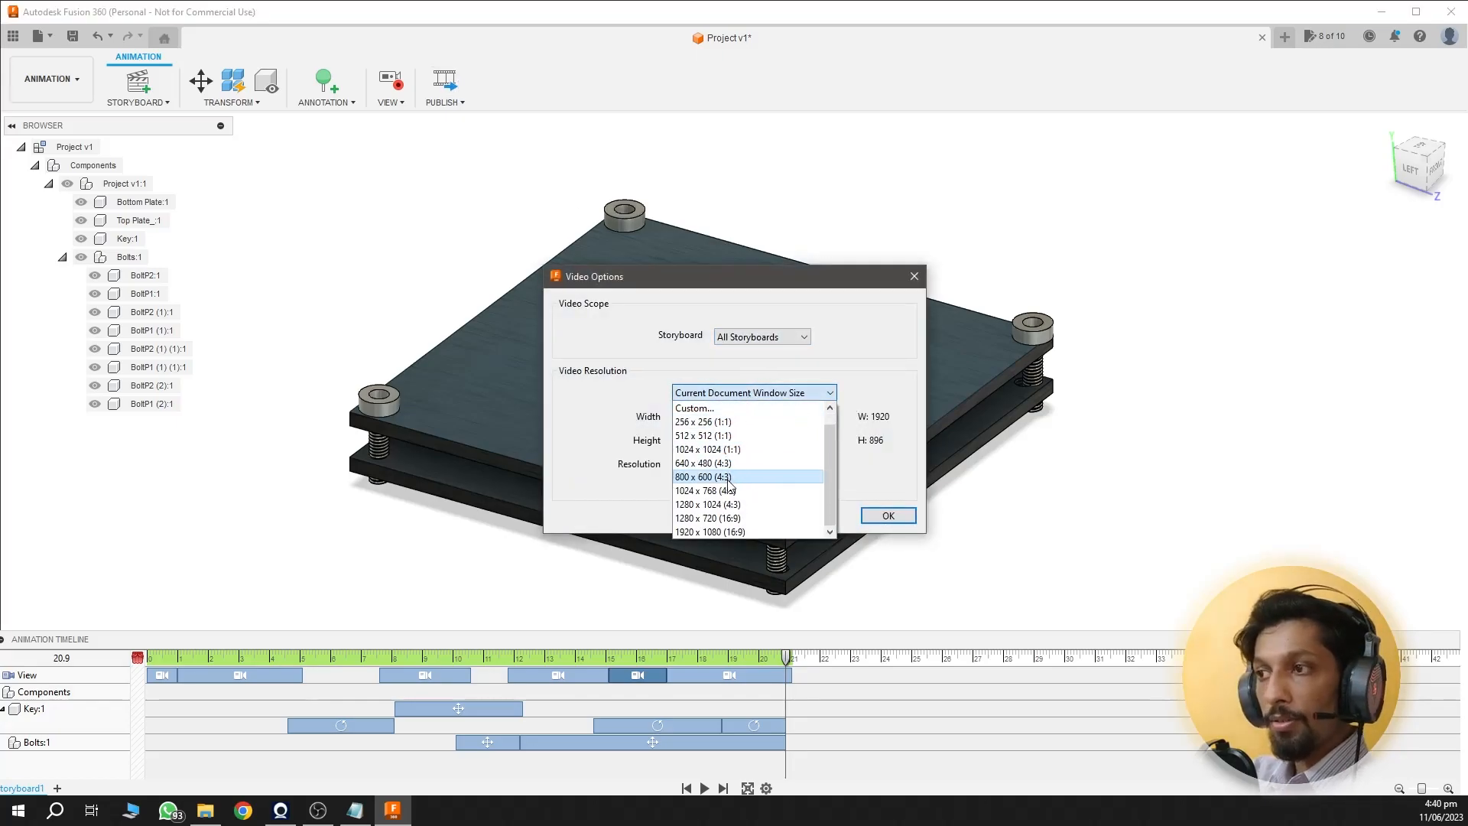
click(723, 531)
click(888, 517)
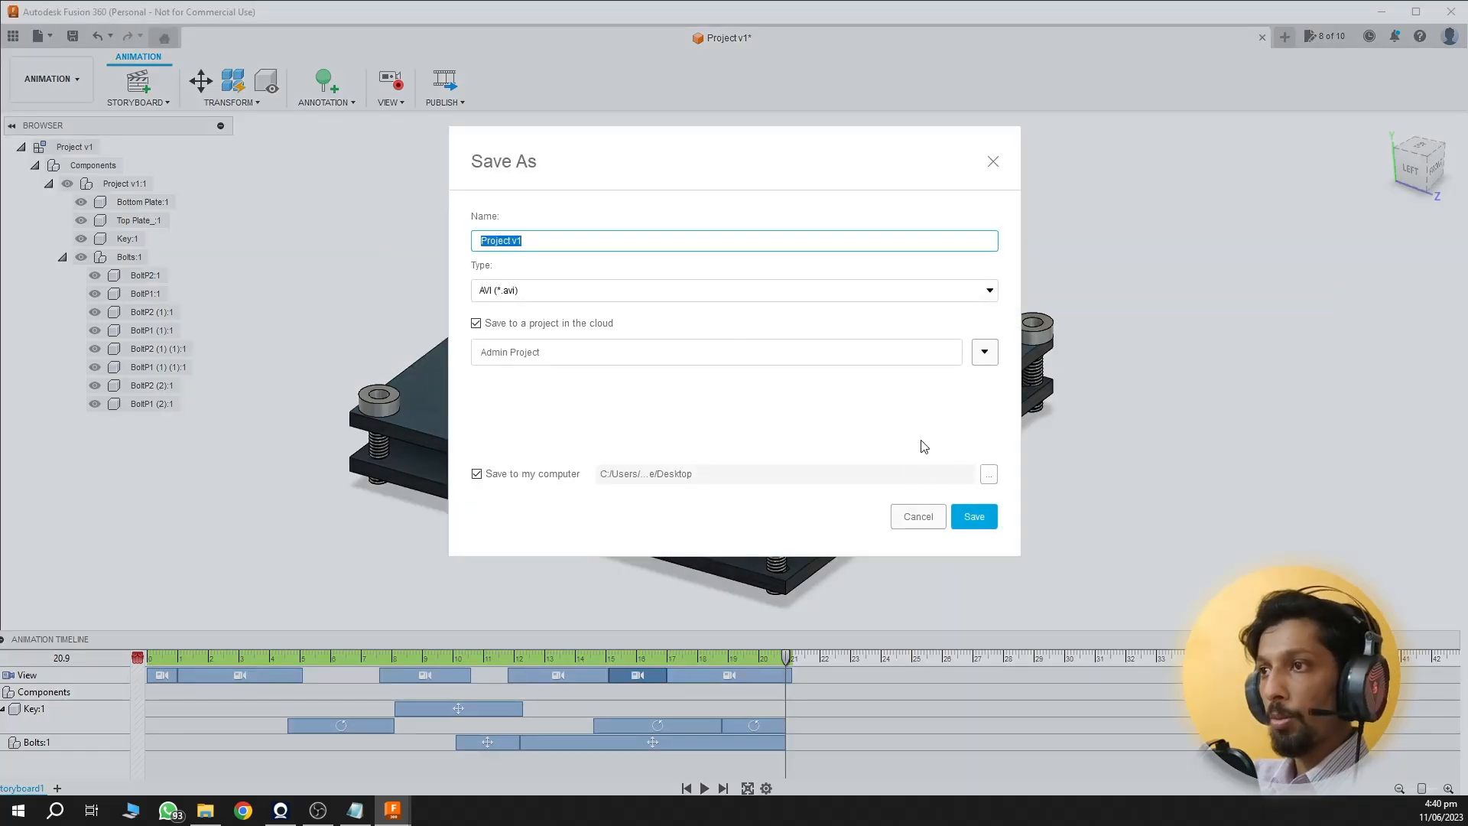
click(974, 517)
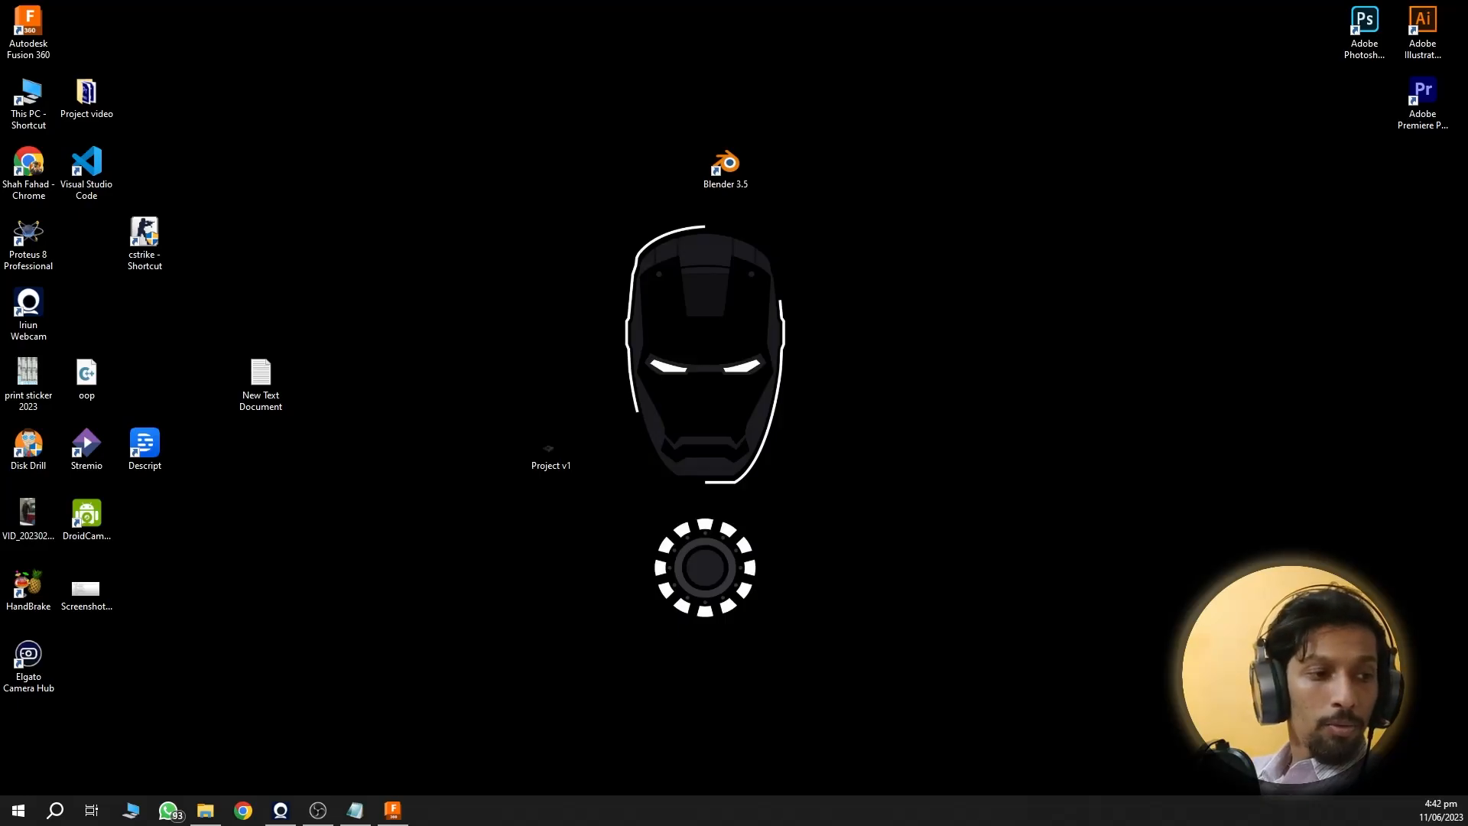
Step: Switch to the Windows desktop, move the exported Project v1 video clear of the other file and open it
drag(548, 450, 609, 392)
double_click(609, 388)
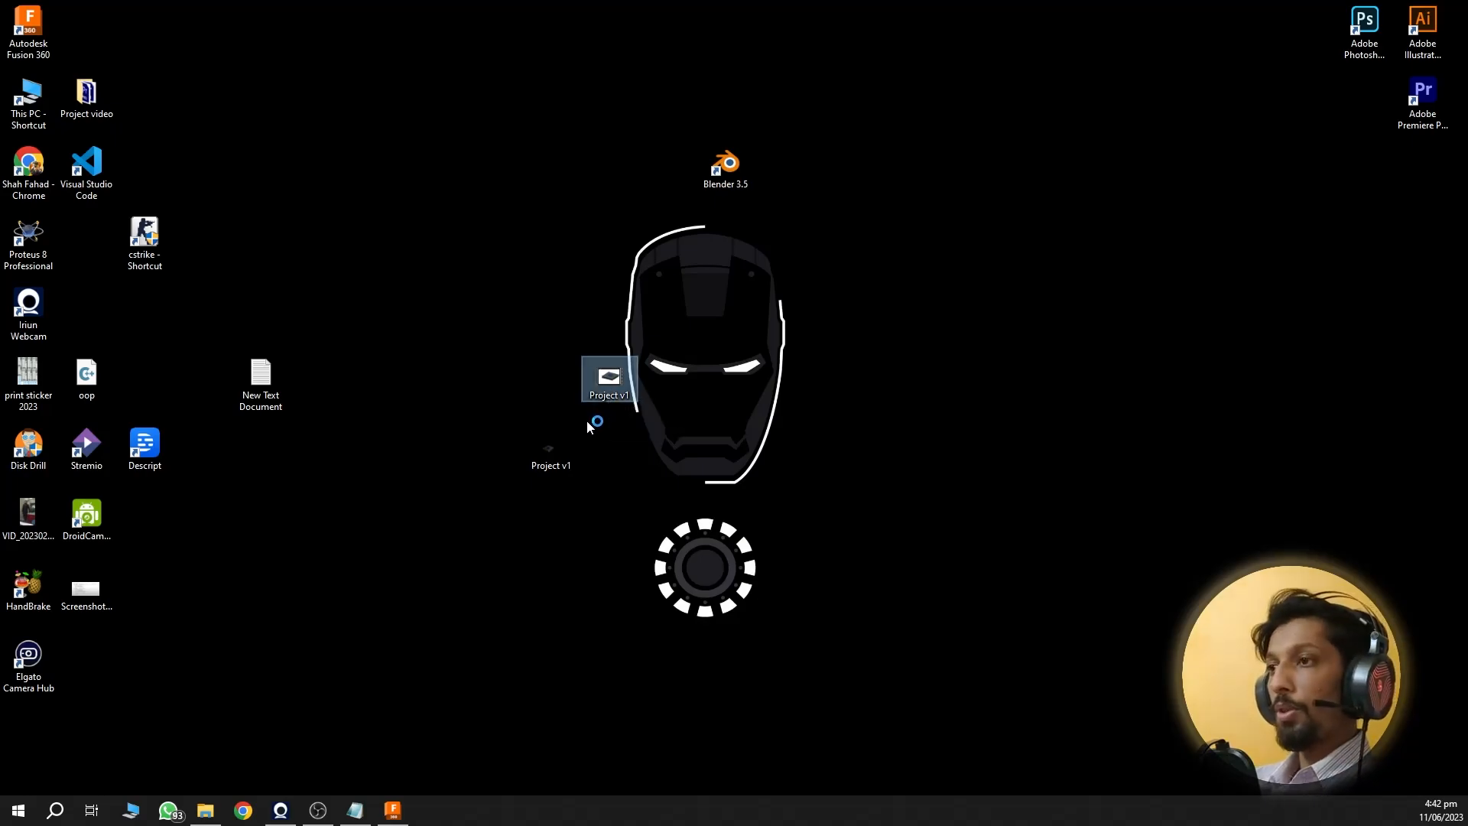